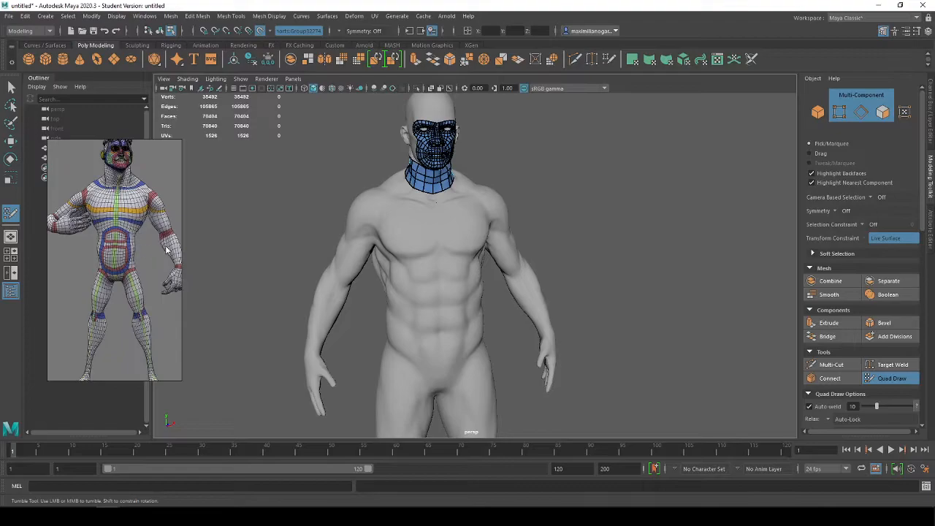
Examine the torso, arm and leg edge loops on the reference image and compare them with the sculpt's arm.
{"action": "scroll", "coordinate": [157, 247], "scroll_direction": "up", "scroll_amount": 3}
{"action": "scroll", "coordinate": [174, 227], "scroll_direction": "down", "scroll_amount": 6}
{"action": "scroll", "coordinate": [155, 316], "scroll_direction": "up", "scroll_amount": 3}
{"action": "scroll", "coordinate": [155, 316], "scroll_direction": "up", "scroll_amount": 3}
{"action": "scroll", "coordinate": [145, 218], "scroll_direction": "up", "scroll_amount": 3}
{"action": "scroll", "coordinate": [144, 215], "scroll_direction": "down", "scroll_amount": 4}
{"action": "scroll", "coordinate": [145, 212], "scroll_direction": "up", "scroll_amount": 4}
{"action": "scroll", "coordinate": [143, 190], "scroll_direction": "down", "scroll_amount": 4}
{"action": "scroll", "coordinate": [140, 173], "scroll_direction": "up", "scroll_amount": 2}
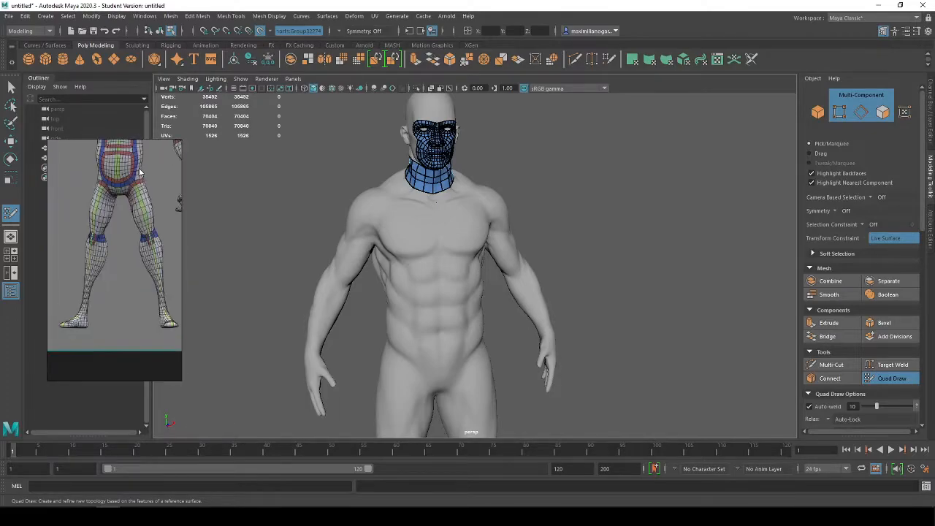
{"action": "scroll", "coordinate": [141, 190], "scroll_direction": "up", "scroll_amount": 3}
{"action": "scroll", "coordinate": [155, 244], "scroll_direction": "down", "scroll_amount": 4}
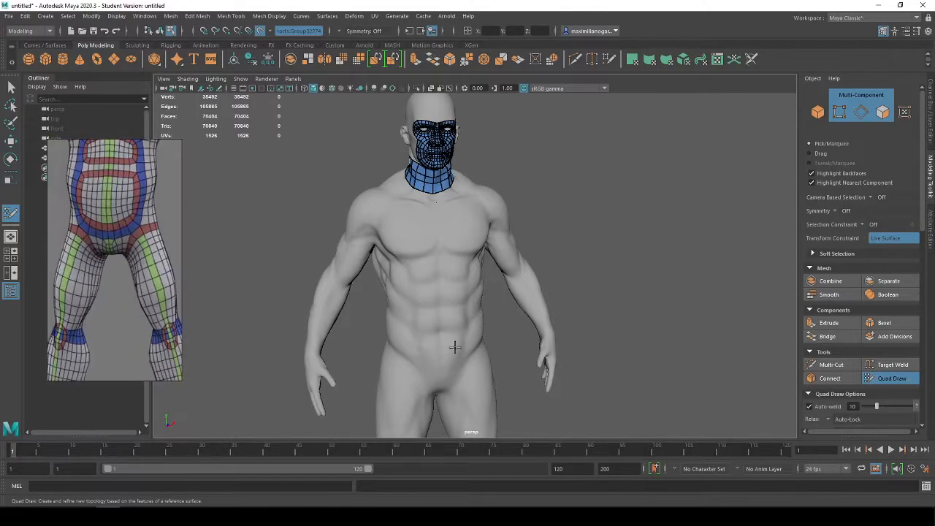
{"action": "scroll", "coordinate": [449, 351], "scroll_direction": "up", "scroll_amount": 3}
{"action": "scroll", "coordinate": [417, 328], "scroll_direction": "up", "scroll_amount": 3}
{"action": "middle_click_drag", "start_coordinate": [431, 270], "coordinate": [384, 318], "text": "alt"}
{"action": "scroll", "coordinate": [409, 307], "scroll_direction": "up", "scroll_amount": 5}
{"action": "scroll", "coordinate": [450, 284], "scroll_direction": "down", "scroll_amount": 2}
{"action": "left_click_drag", "start_coordinate": [485, 303], "coordinate": [532, 287], "text": "alt"}
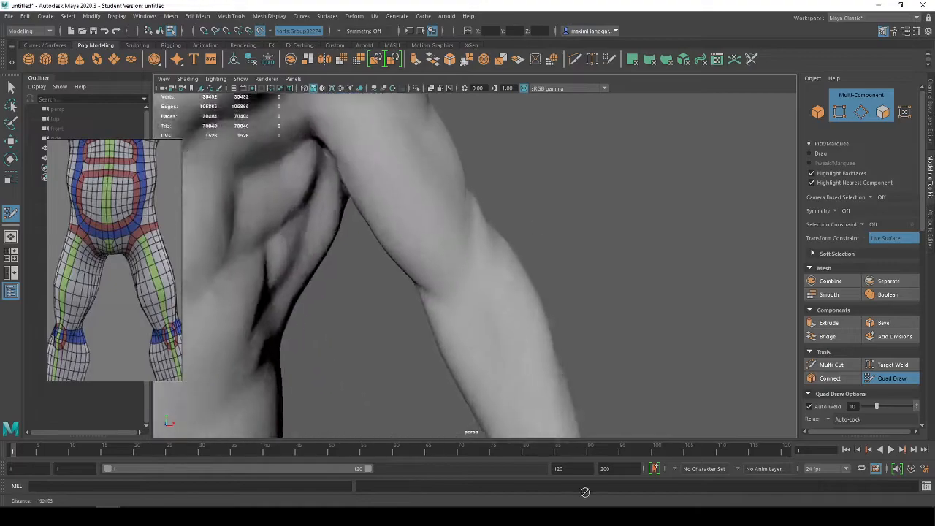
{"action": "scroll", "coordinate": [151, 240], "scroll_direction": "down", "scroll_amount": 7}
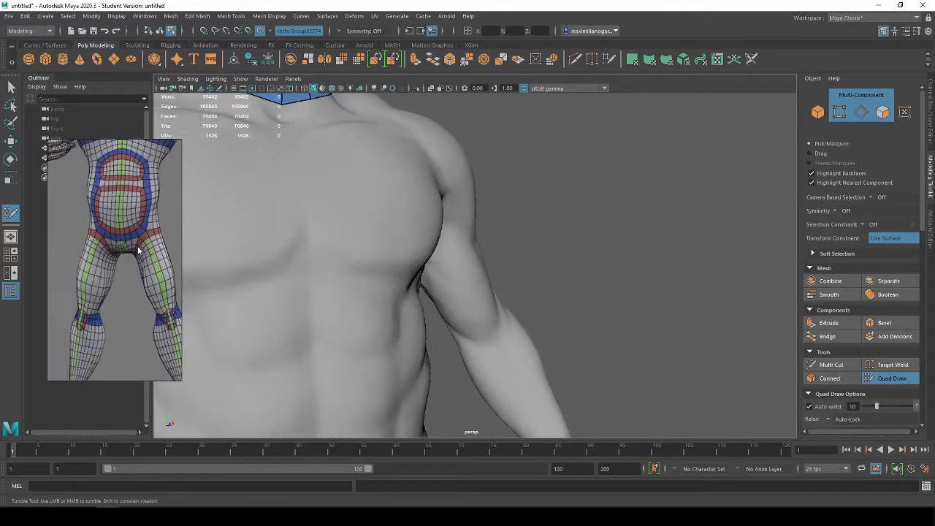
{"action": "middle_click_drag", "start_coordinate": [150, 242], "coordinate": [127, 251]}
{"action": "scroll", "coordinate": [127, 251], "scroll_direction": "up", "scroll_amount": 4}
Use Quad Draw to build a closed single-row band of quads around the elbow.
{"action": "left_click_drag", "start_coordinate": [410, 278], "coordinate": [511, 287], "text": "alt"}
{"action": "right_click_drag", "start_coordinate": [510, 287], "coordinate": [488, 297], "text": "alt"}
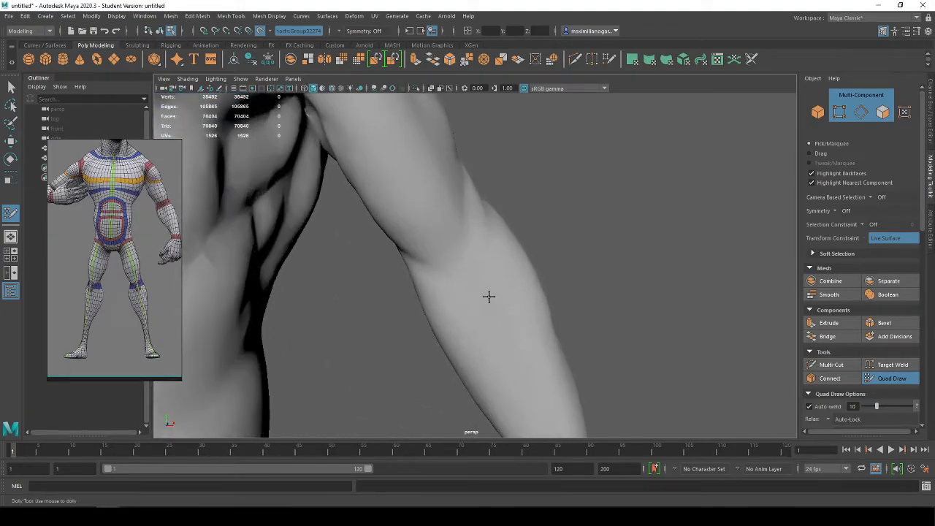
{"action": "key", "text": "q"}
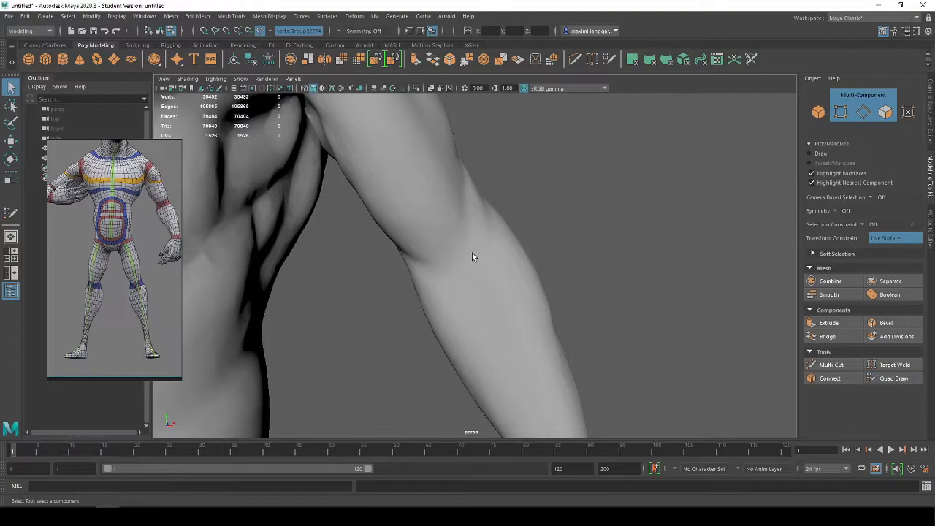
{"action": "left_click", "coordinate": [609, 59]}
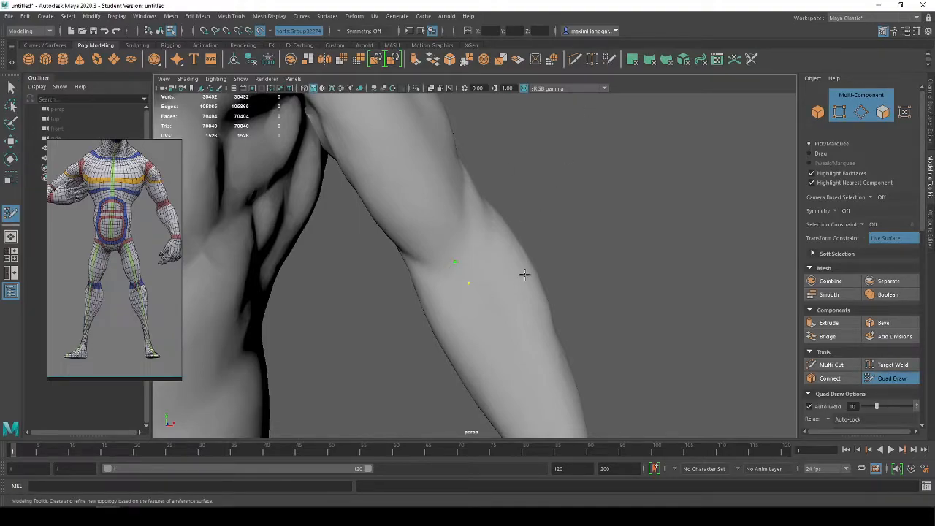
{"action": "left_click", "coordinate": [475, 258], "text": "shift"}
{"action": "left_click_drag", "start_coordinate": [513, 247], "coordinate": [486, 286], "text": "alt"}
{"action": "left_click_drag", "start_coordinate": [433, 256], "coordinate": [458, 270]}
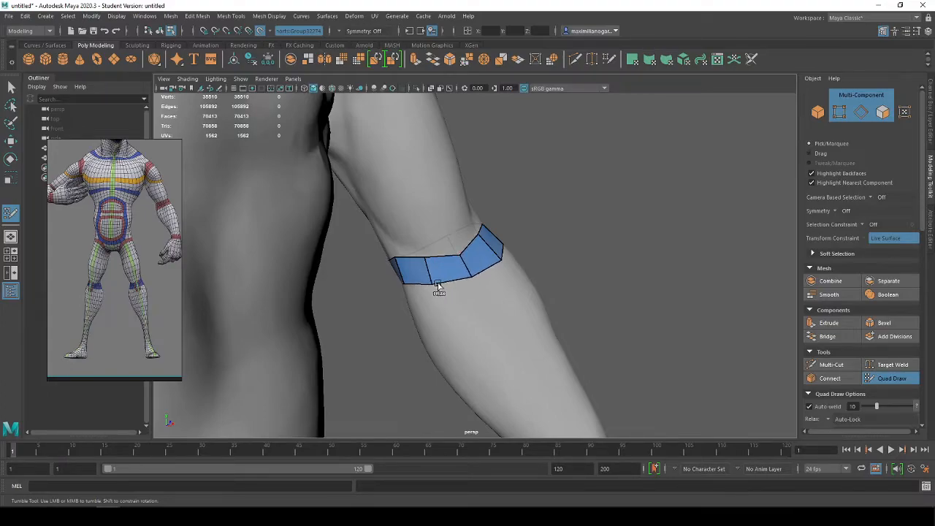
{"action": "left_click_drag", "start_coordinate": [511, 242], "coordinate": [464, 272], "text": "alt"}
{"action": "left_click_drag", "start_coordinate": [549, 231], "coordinate": [512, 252], "text": "alt"}
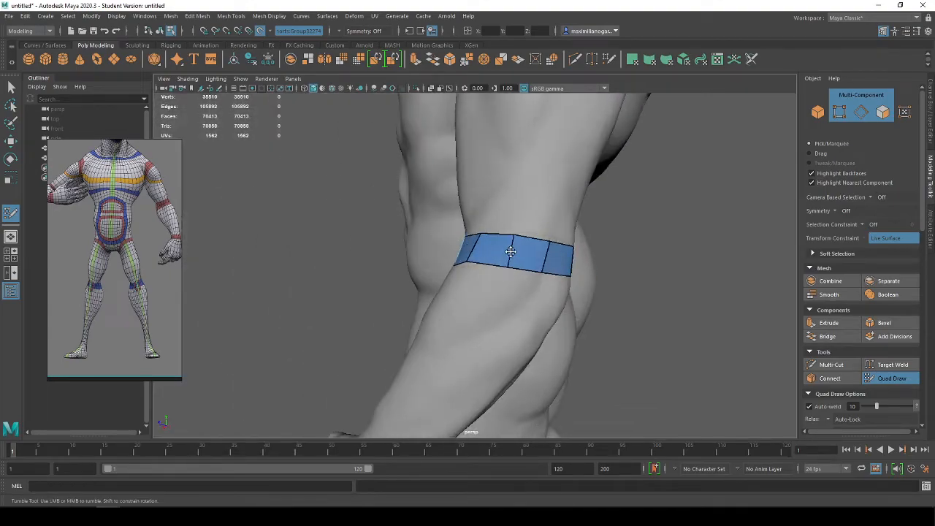
Extrude the elbow band down the forearm in four rows of quads toward the wrist.
{"action": "left_click_drag", "start_coordinate": [352, 285], "coordinate": [528, 311], "text": "alt"}
{"action": "middle_click_drag", "start_coordinate": [528, 311], "coordinate": [495, 179], "text": "alt"}
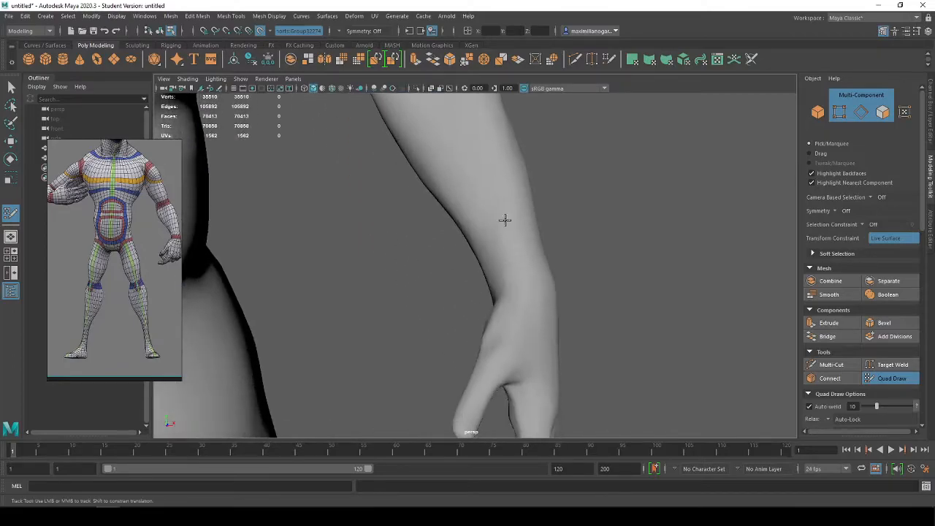
{"action": "left_click_drag", "start_coordinate": [536, 298], "coordinate": [522, 271], "text": "alt"}
{"action": "middle_click_drag", "start_coordinate": [516, 238], "coordinate": [512, 309], "text": "alt"}
{"action": "left_click_drag", "start_coordinate": [512, 309], "coordinate": [518, 296], "text": "alt"}
{"action": "right_click_drag", "start_coordinate": [518, 296], "coordinate": [510, 292], "text": "alt"}
{"action": "left_click_drag", "start_coordinate": [511, 293], "coordinate": [518, 295], "text": "alt"}
{"action": "middle_click_drag", "start_coordinate": [518, 296], "coordinate": [535, 310], "text": "alt"}
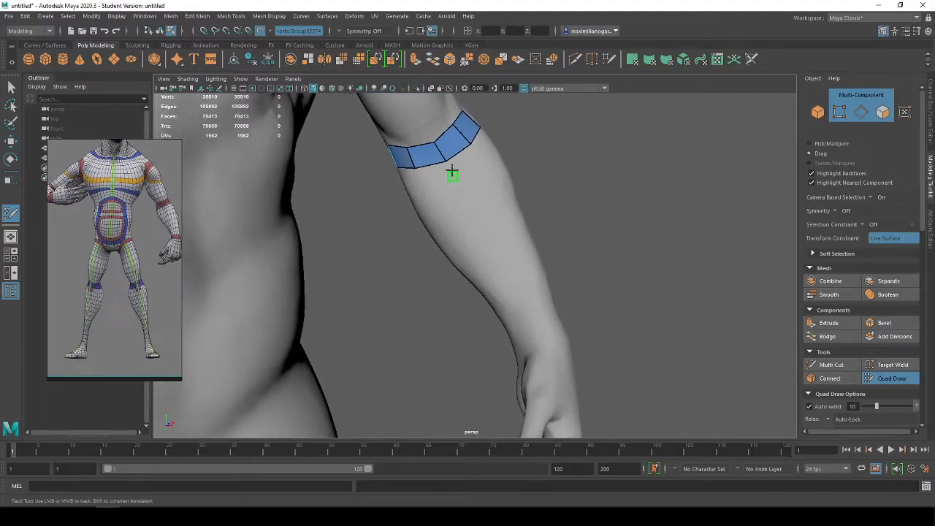
{"action": "mouse_move", "coordinate": [455, 159]}
{"action": "left_mouse_down"}
{"action": "mouse_move", "coordinate": [507, 261]}
{"action": "mouse_move", "coordinate": [282, 141]}
{"action": "mouse_move", "coordinate": [550, 142]}
{"action": "mouse_move", "coordinate": [344, 284]}
{"action": "mouse_move", "coordinate": [345, 248]}
{"action": "mouse_move", "coordinate": [547, 290]}
{"action": "mouse_move", "coordinate": [508, 265]}
{"action": "mouse_move", "coordinate": [530, 309]}
{"action": "mouse_move", "coordinate": [484, 255]}
{"action": "mouse_move", "coordinate": [485, 268]}
{"action": "left_mouse_up"}
{"action": "left_click_drag", "start_coordinate": [550, 245], "coordinate": [497, 271], "text": "alt"}
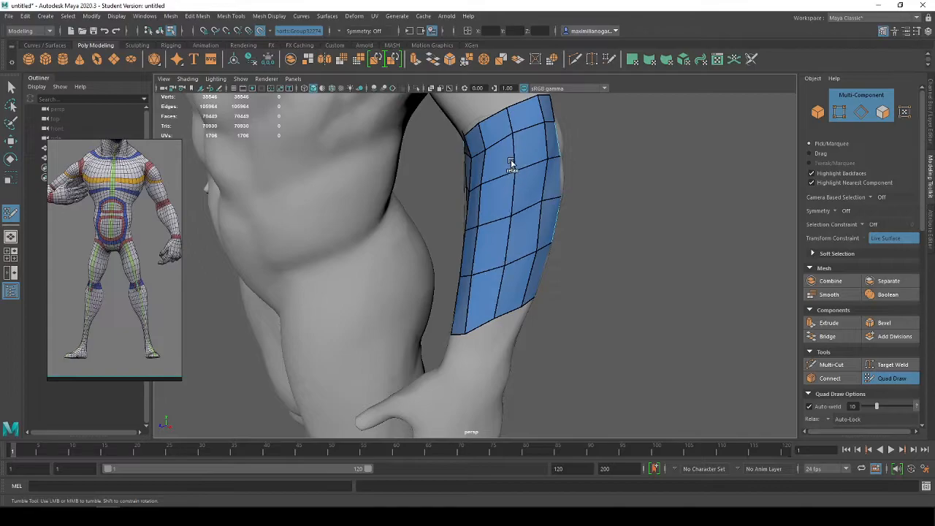
Relax the forearm quads all around the arm to even out their spacing.
{"action": "left_click_drag", "start_coordinate": [511, 163], "coordinate": [533, 220], "text": "alt"}
{"action": "left_click_drag", "start_coordinate": [547, 320], "coordinate": [514, 198], "text": "alt"}
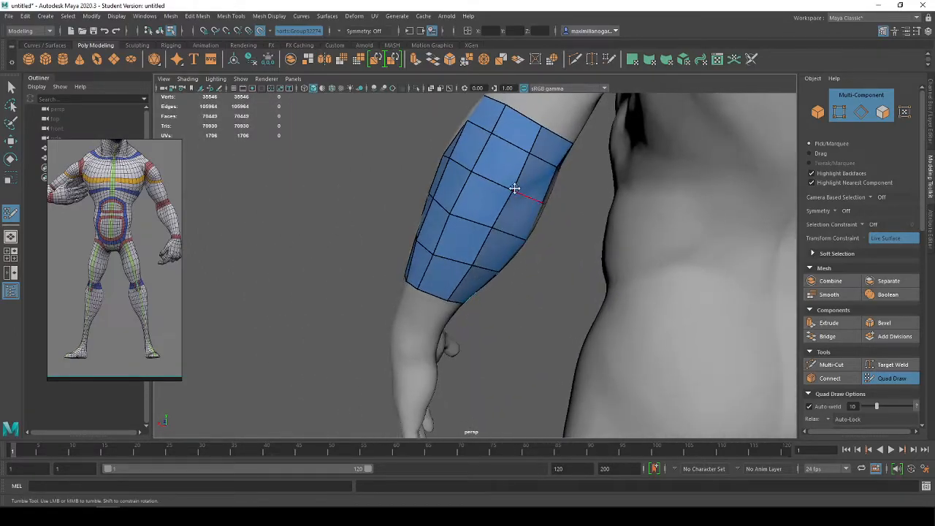
{"action": "left_click_drag", "start_coordinate": [457, 279], "coordinate": [502, 277], "text": "alt"}
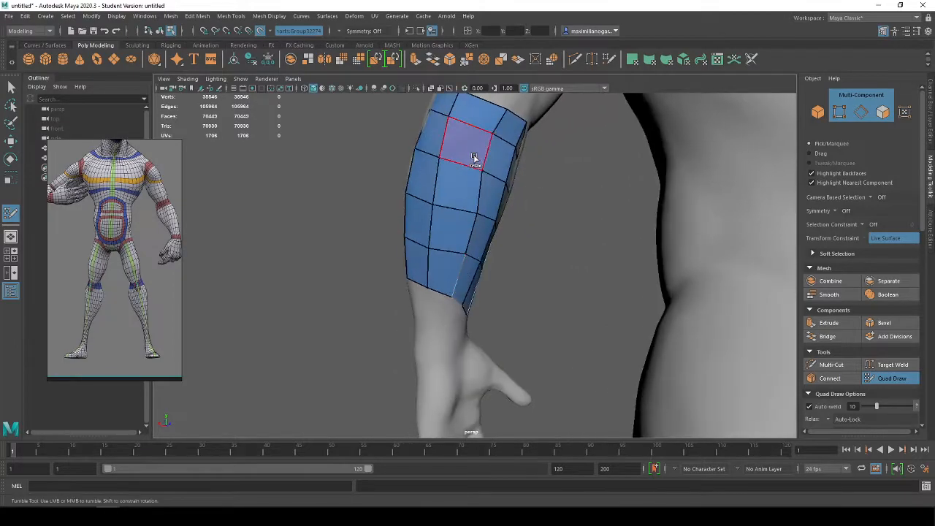
{"action": "left_click_drag", "start_coordinate": [451, 303], "coordinate": [449, 295], "text": "alt"}
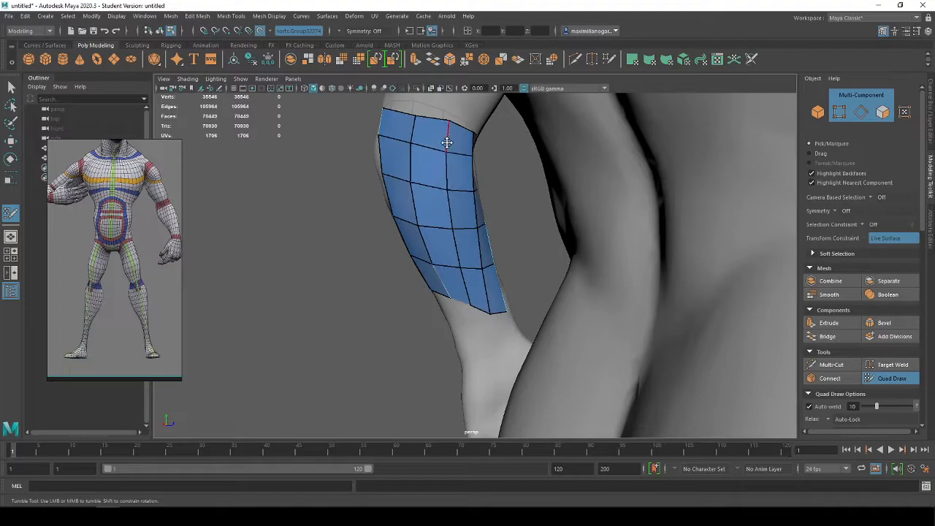
{"action": "left_click_drag", "start_coordinate": [461, 162], "coordinate": [469, 218], "text": "shift"}
Extend the forearm mesh by one row at the wrist and insert an edge loop across that row.
{"action": "left_click_drag", "start_coordinate": [479, 256], "coordinate": [487, 208], "text": "alt"}
{"action": "left_click_drag", "start_coordinate": [462, 246], "coordinate": [390, 226], "text": "alt"}
{"action": "mouse_move", "coordinate": [519, 189]}
{"action": "left_mouse_down", "text": "alt"}
{"action": "mouse_move", "coordinate": [509, 206]}
{"action": "mouse_move", "coordinate": [487, 190]}
{"action": "mouse_move", "coordinate": [504, 218]}
{"action": "left_mouse_up", "text": "alt"}
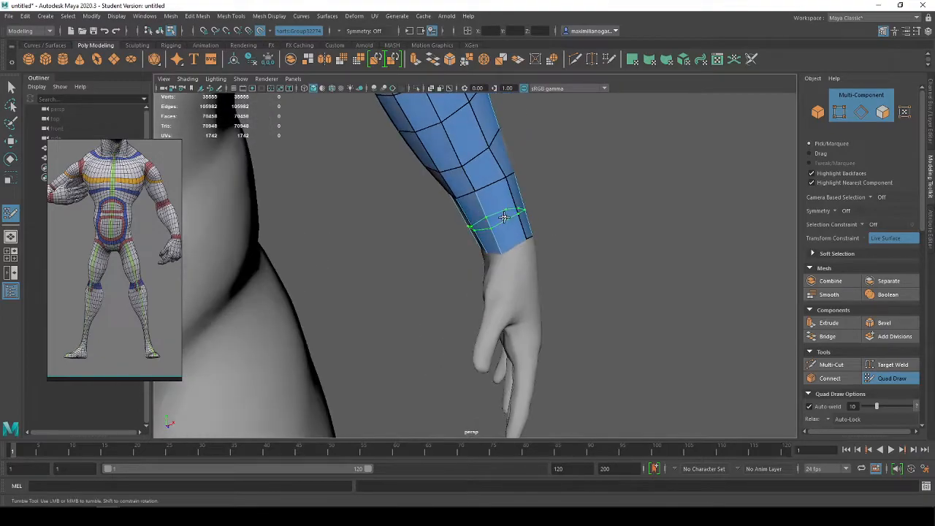
{"action": "left_click", "coordinate": [491, 218], "text": "ctrl"}
Extrude the mesh's upper border from the elbow up the upper arm in rows of quads toward the armpit.
{"action": "left_click_drag", "start_coordinate": [521, 273], "coordinate": [549, 220], "text": "alt"}
{"action": "middle_click_drag", "start_coordinate": [548, 220], "coordinate": [470, 447], "text": "alt"}
{"action": "left_click_drag", "start_coordinate": [470, 447], "coordinate": [489, 384], "text": "alt"}
{"action": "middle_click_drag", "start_coordinate": [489, 384], "coordinate": [504, 285], "text": "alt"}
{"action": "left_click_drag", "start_coordinate": [504, 285], "coordinate": [619, 288], "text": "alt"}
{"action": "right_click_drag", "start_coordinate": [619, 288], "coordinate": [511, 194], "text": "alt"}
{"action": "left_click_drag", "start_coordinate": [512, 194], "coordinate": [561, 315], "text": "alt"}
{"action": "scroll", "coordinate": [485, 293], "scroll_direction": "up", "scroll_amount": 3}
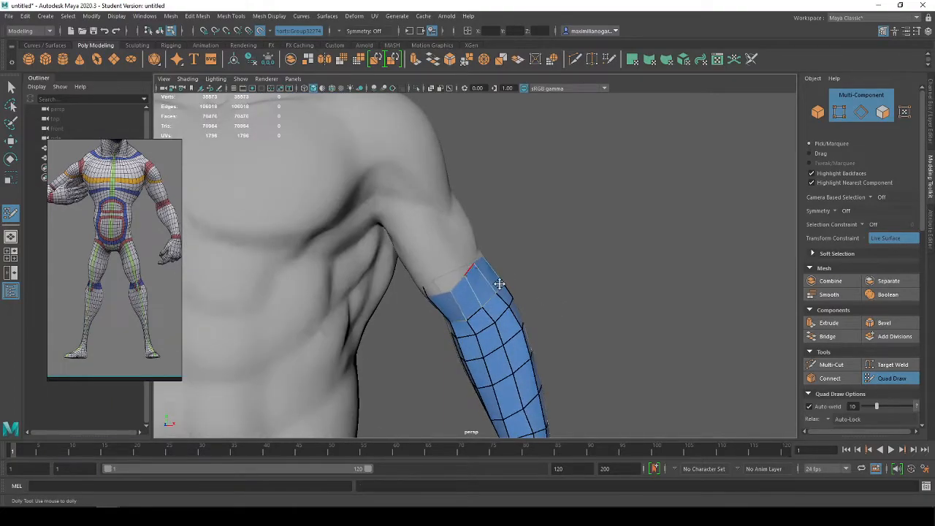
{"action": "left_click_drag", "start_coordinate": [493, 281], "coordinate": [458, 275], "text": "alt"}
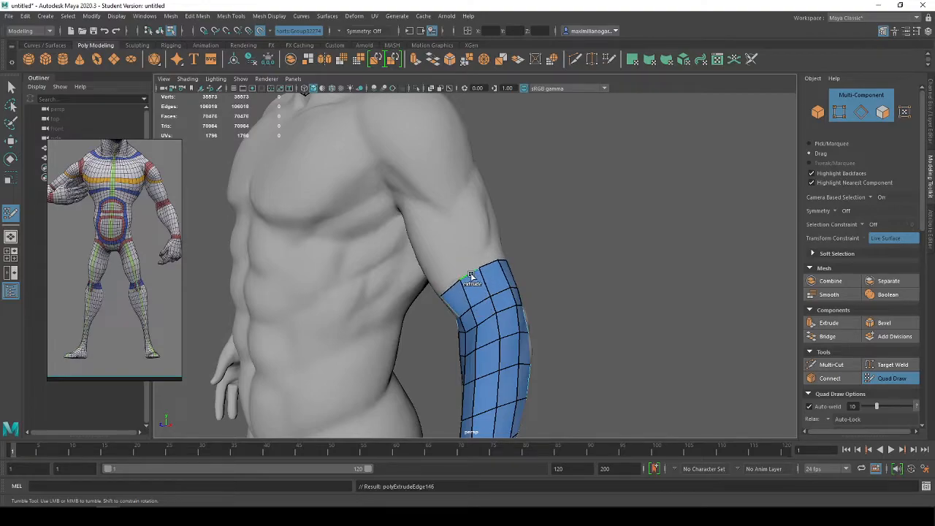
{"action": "middle_click_drag", "start_coordinate": [452, 236], "coordinate": [444, 212]}
{"action": "left_click_drag", "start_coordinate": [491, 225], "coordinate": [413, 226], "text": "alt"}
{"action": "left_click_drag", "start_coordinate": [546, 220], "coordinate": [522, 249], "text": "alt"}
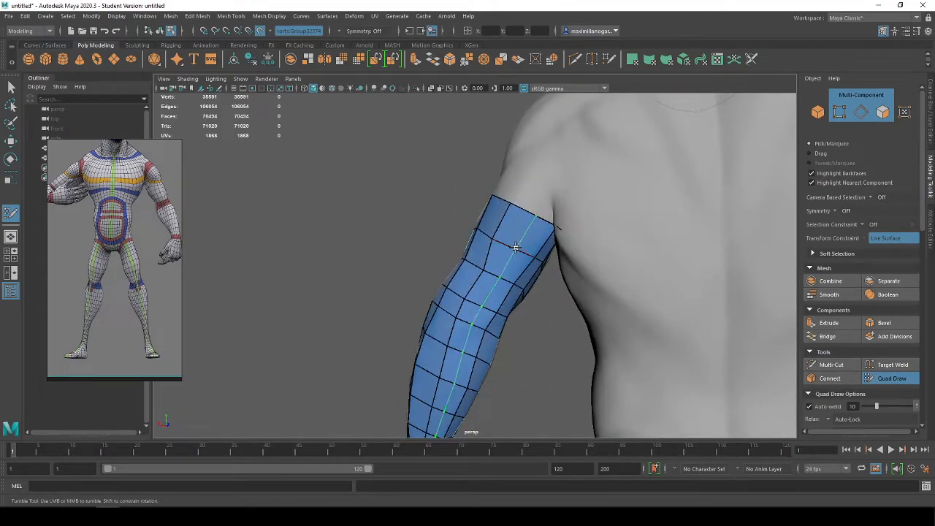
Insert a lengthwise edge loop along the back of the arm and relax the surrounding quads.
{"action": "left_click", "coordinate": [515, 246], "text": "ctrl"}
{"action": "left_click_drag", "start_coordinate": [534, 288], "coordinate": [526, 209], "text": "alt"}
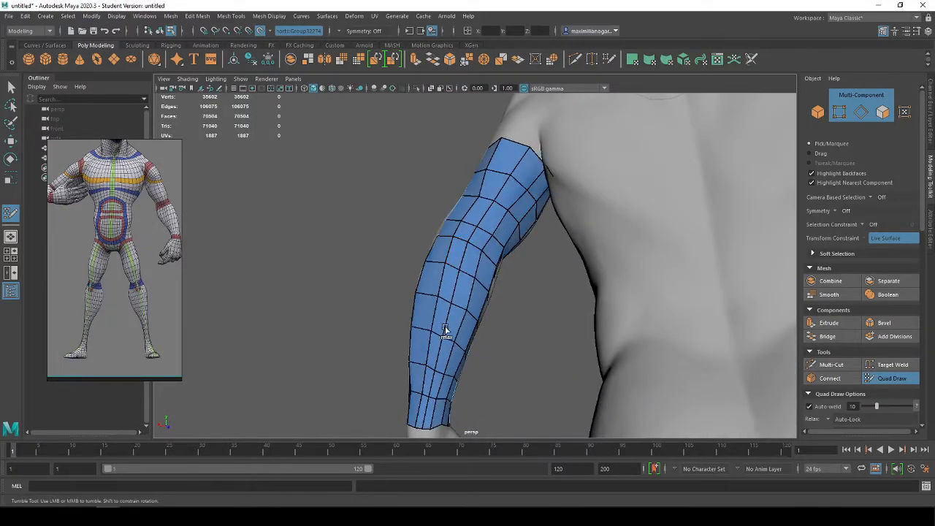
{"action": "left_click_drag", "start_coordinate": [436, 365], "coordinate": [416, 396], "text": "shift"}
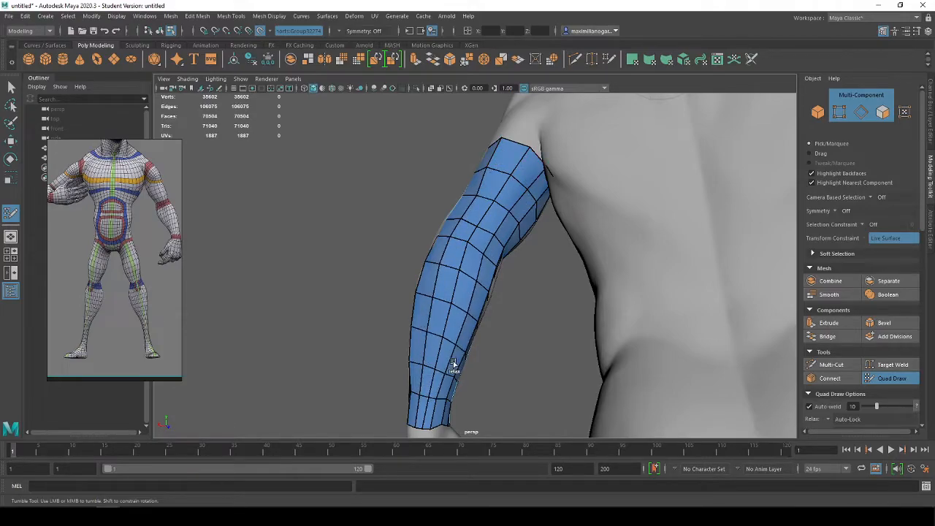
Review the retopologized arm against the torso and examine the chest and shoulder loops on the reference image.
{"action": "mouse_move", "coordinate": [447, 400]}
{"action": "left_mouse_down", "text": "alt"}
{"action": "mouse_move", "coordinate": [597, 403]}
{"action": "mouse_move", "coordinate": [492, 334]}
{"action": "mouse_move", "coordinate": [591, 267]}
{"action": "mouse_move", "coordinate": [403, 343]}
{"action": "mouse_move", "coordinate": [454, 373]}
{"action": "mouse_move", "coordinate": [446, 393]}
{"action": "left_mouse_up", "text": "alt"}
{"action": "right_click_drag", "start_coordinate": [446, 393], "coordinate": [526, 380], "text": "alt"}
{"action": "left_click_drag", "start_coordinate": [526, 379], "coordinate": [554, 324], "text": "alt"}
{"action": "right_click_drag", "start_coordinate": [554, 324], "coordinate": [449, 161], "text": "alt"}
{"action": "left_click_drag", "start_coordinate": [449, 161], "coordinate": [540, 179], "text": "alt"}
{"action": "right_click_drag", "start_coordinate": [452, 215], "coordinate": [429, 215], "text": "alt"}
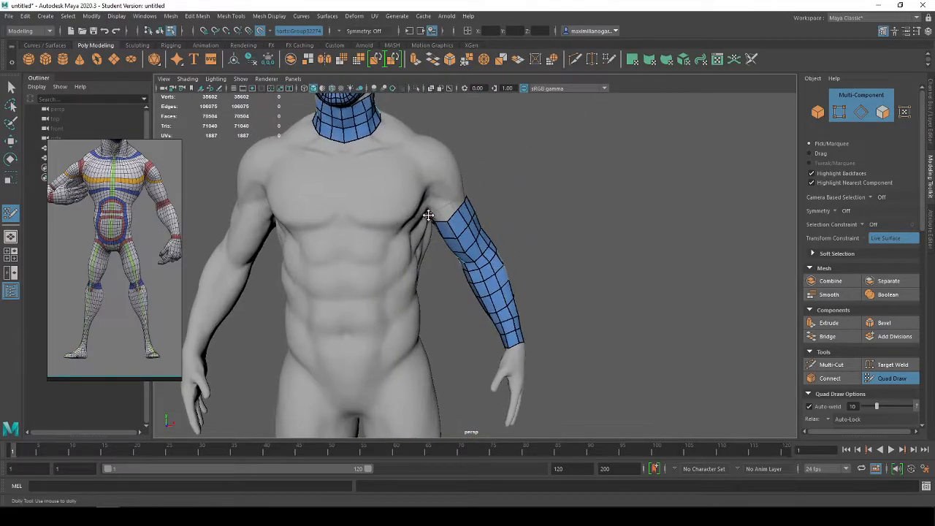
{"action": "middle_click_drag", "start_coordinate": [429, 215], "coordinate": [504, 233], "text": "alt"}
{"action": "right_click_drag", "start_coordinate": [504, 234], "coordinate": [534, 187], "text": "alt"}
{"action": "left_click_drag", "start_coordinate": [534, 187], "coordinate": [527, 188], "text": "alt"}
{"action": "scroll", "coordinate": [122, 186], "scroll_direction": "up", "scroll_amount": 5}
{"action": "middle_click_drag", "start_coordinate": [141, 169], "coordinate": [83, 245]}
{"action": "scroll", "coordinate": [83, 246], "scroll_direction": "down", "scroll_amount": 2}
{"action": "middle_click_drag", "start_coordinate": [102, 276], "coordinate": [133, 266]}
{"action": "scroll", "coordinate": [133, 266], "scroll_direction": "down", "scroll_amount": 2}
Draw a quad at the centre of the chest and extend it as a strip across the pectoral to the shoulder.
{"action": "left_click_drag", "start_coordinate": [395, 202], "coordinate": [438, 255], "text": "alt"}
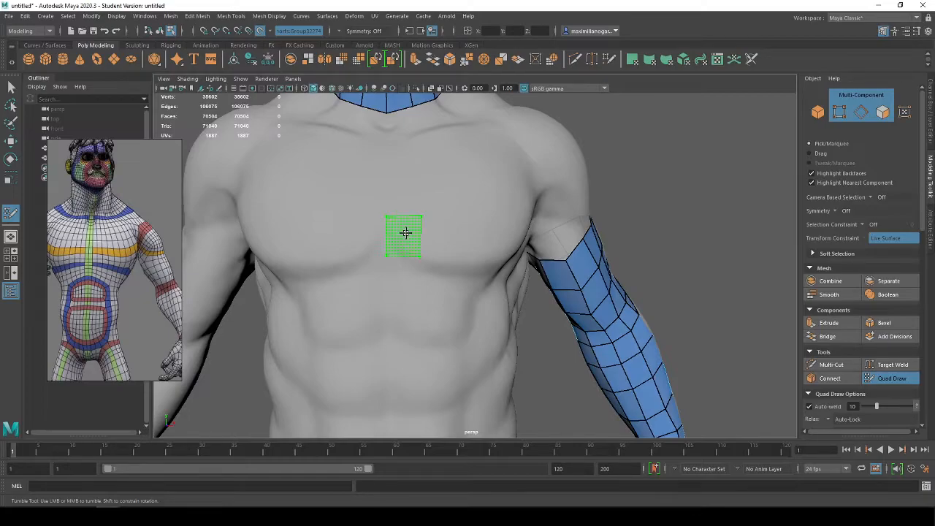
{"action": "left_click_drag", "start_coordinate": [465, 265], "coordinate": [389, 241], "text": "alt"}
{"action": "left_click", "coordinate": [320, 225], "text": "shift"}
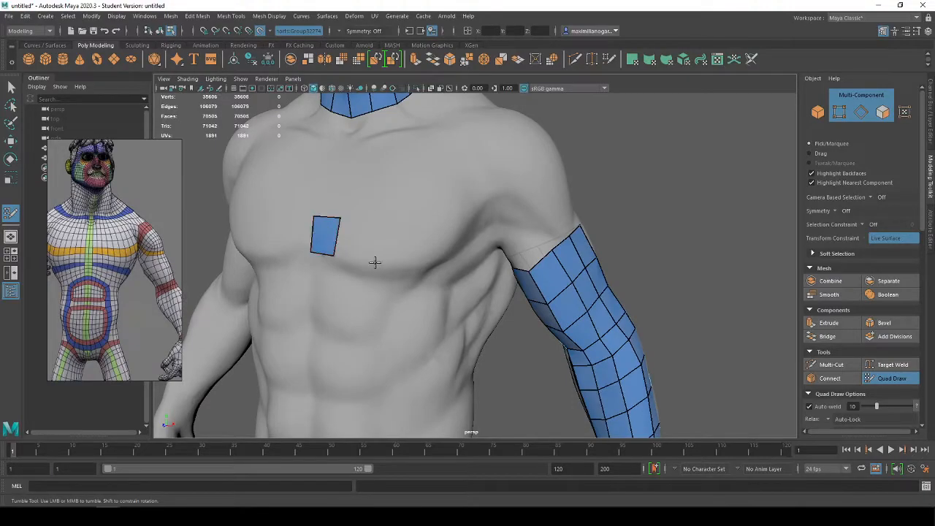
{"action": "mouse_move", "coordinate": [338, 241]}
{"action": "left_mouse_down"}
{"action": "mouse_move", "coordinate": [388, 244]}
{"action": "mouse_move", "coordinate": [351, 247]}
{"action": "mouse_move", "coordinate": [347, 274]}
{"action": "mouse_move", "coordinate": [358, 222]}
{"action": "left_mouse_up"}
{"action": "mouse_move", "coordinate": [354, 259]}
{"action": "left_mouse_down"}
{"action": "mouse_move", "coordinate": [356, 238]}
{"action": "mouse_move", "coordinate": [350, 254]}
{"action": "left_mouse_up"}
{"action": "left_click_drag", "start_coordinate": [358, 215], "coordinate": [349, 224]}
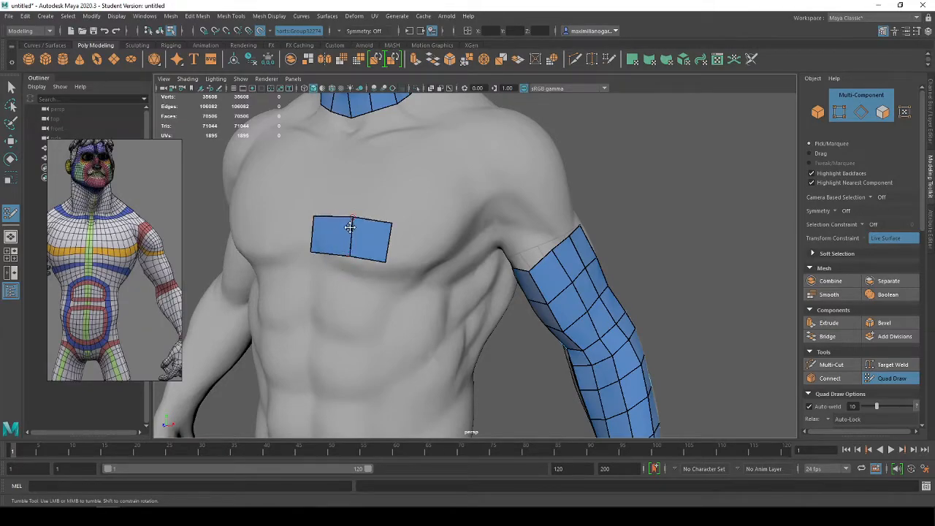
{"action": "mouse_move", "coordinate": [389, 250]}
{"action": "left_mouse_down"}
{"action": "mouse_move", "coordinate": [434, 246]}
{"action": "mouse_move", "coordinate": [397, 242]}
{"action": "mouse_move", "coordinate": [390, 209]}
{"action": "mouse_move", "coordinate": [380, 206]}
{"action": "mouse_move", "coordinate": [429, 191]}
{"action": "mouse_move", "coordinate": [537, 203]}
{"action": "left_mouse_up"}
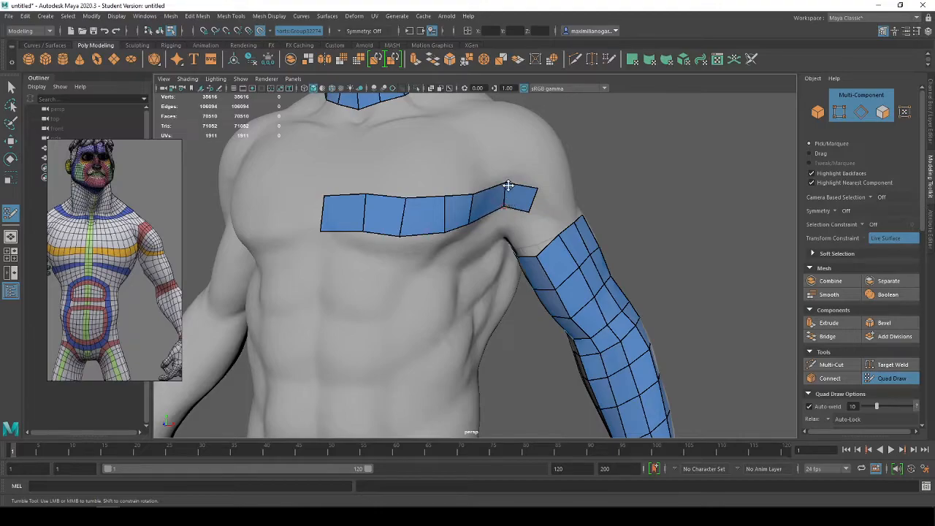
Continue the chest strip around the outer shoulder and across the upper back to the spine.
{"action": "mouse_move", "coordinate": [515, 190]}
{"action": "left_mouse_down", "text": "alt"}
{"action": "mouse_move", "coordinate": [518, 209]}
{"action": "mouse_move", "coordinate": [431, 211]}
{"action": "mouse_move", "coordinate": [559, 209]}
{"action": "mouse_move", "coordinate": [452, 217]}
{"action": "mouse_move", "coordinate": [457, 211]}
{"action": "mouse_move", "coordinate": [378, 226]}
{"action": "mouse_move", "coordinate": [417, 218]}
{"action": "mouse_move", "coordinate": [380, 211]}
{"action": "mouse_move", "coordinate": [465, 198]}
{"action": "left_mouse_up", "text": "alt"}
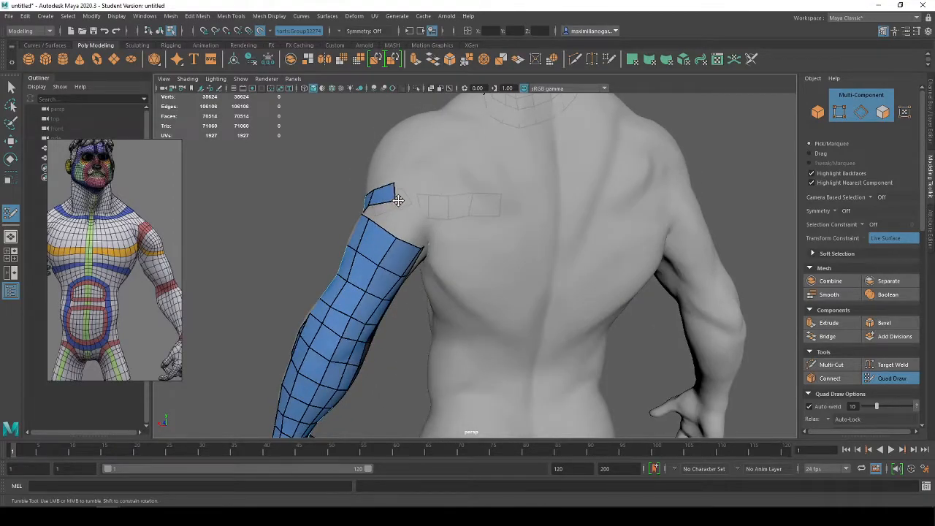
{"action": "left_click_drag", "start_coordinate": [395, 194], "coordinate": [442, 201]}
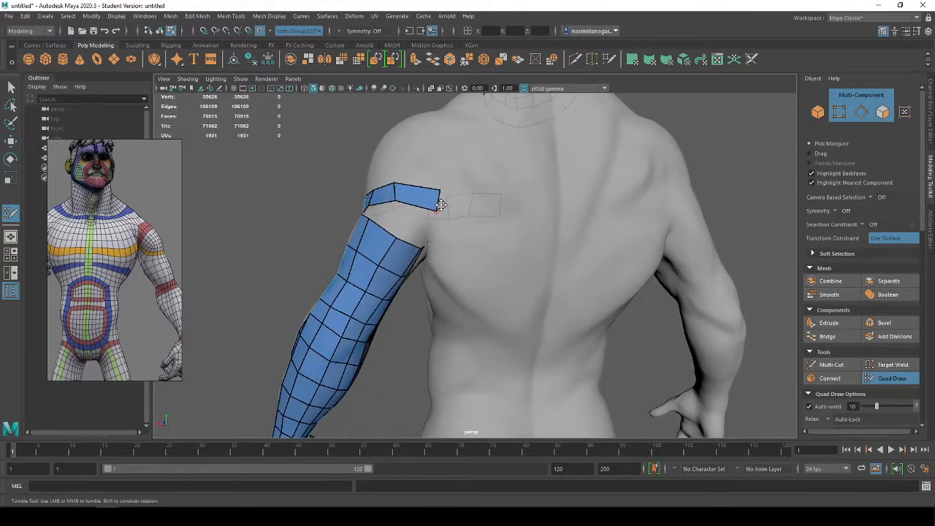
{"action": "mouse_move", "coordinate": [386, 202]}
{"action": "left_mouse_down", "text": "alt"}
{"action": "mouse_move", "coordinate": [643, 209]}
{"action": "mouse_move", "coordinate": [441, 212]}
{"action": "mouse_move", "coordinate": [571, 229]}
{"action": "left_mouse_up", "text": "alt"}
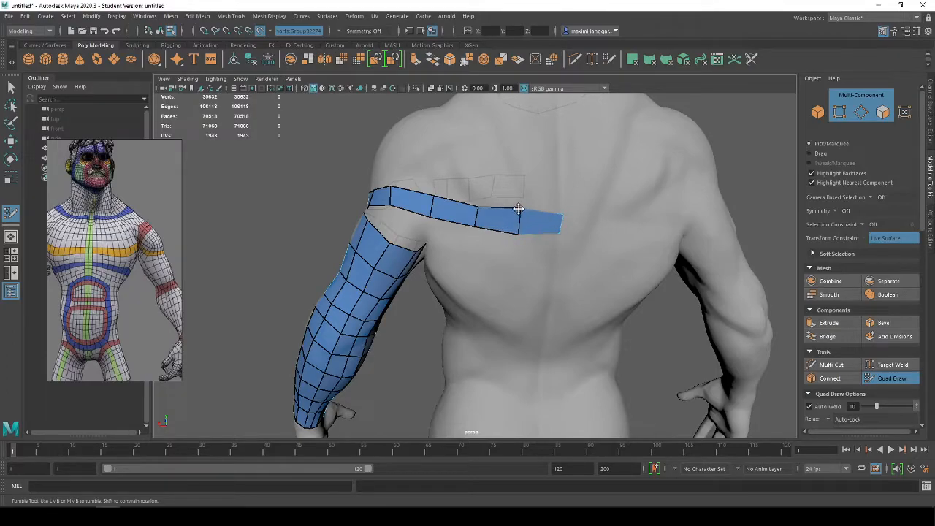
Respace the strip's vertices on the outer shoulder to line them up with the arm mesh's edge columns.
{"action": "left_click_drag", "start_coordinate": [413, 211], "coordinate": [528, 232], "text": "alt"}
{"action": "right_click_drag", "start_coordinate": [468, 303], "coordinate": [499, 319], "text": "alt"}
{"action": "left_click_drag", "start_coordinate": [431, 271], "coordinate": [451, 275], "text": "alt"}
{"action": "right_click_drag", "start_coordinate": [451, 276], "coordinate": [439, 257], "text": "alt"}
{"action": "left_click_drag", "start_coordinate": [437, 257], "coordinate": [412, 263], "text": "alt"}
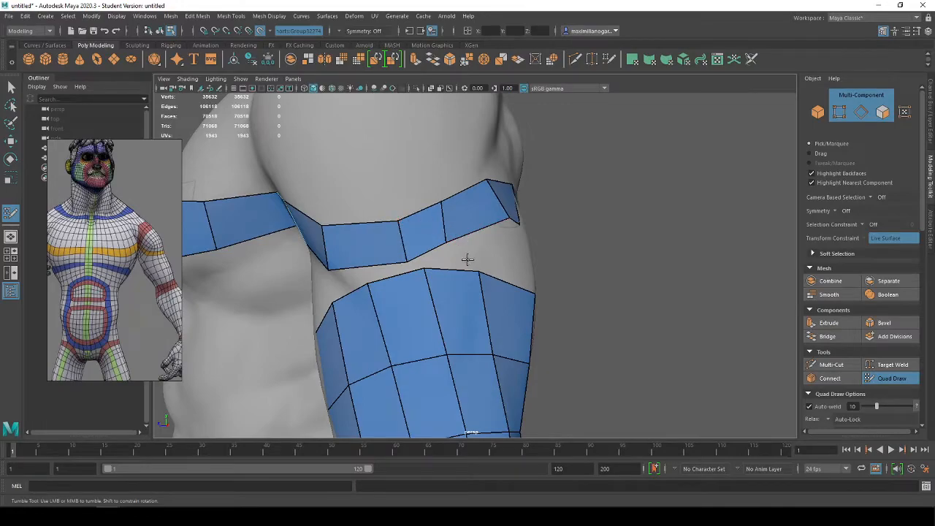
{"action": "right_click_drag", "start_coordinate": [467, 251], "coordinate": [438, 178], "text": "alt"}
{"action": "left_click_drag", "start_coordinate": [438, 177], "coordinate": [434, 196], "text": "alt"}
{"action": "right_click_drag", "start_coordinate": [434, 197], "coordinate": [458, 285], "text": "alt"}
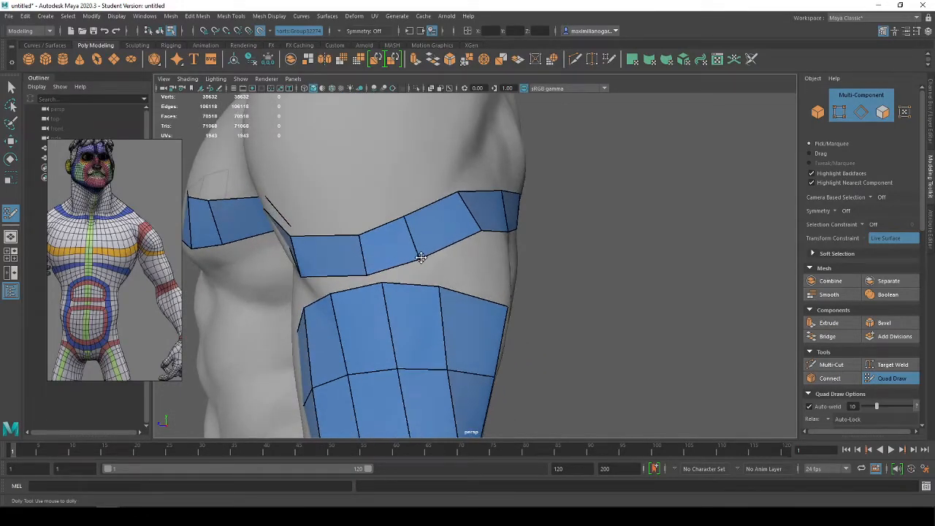
{"action": "left_click", "coordinate": [410, 227], "text": "ctrl"}
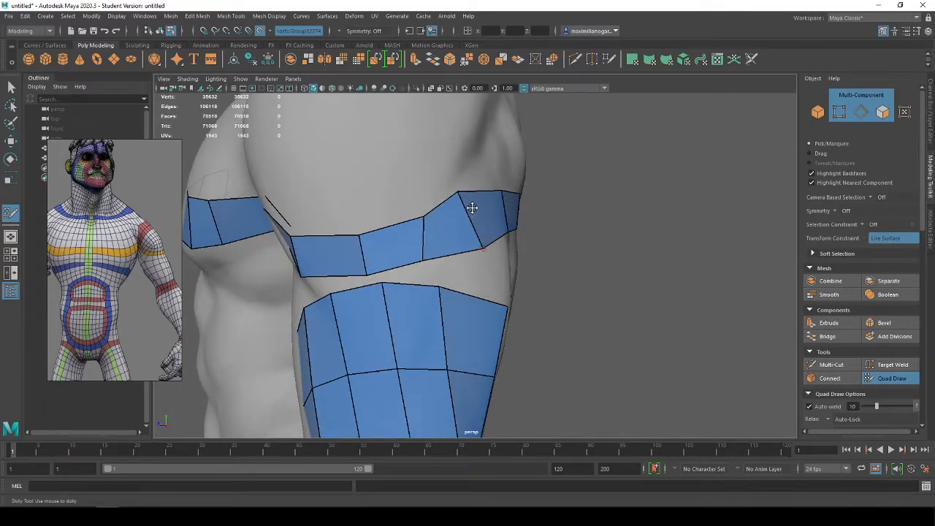
Weld the torso strip's lower vertices to the arm mesh's top vertices around the outer and rear shoulder.
{"action": "mouse_move", "coordinate": [470, 246]}
{"action": "left_mouse_down", "text": "alt"}
{"action": "mouse_move", "coordinate": [459, 277]}
{"action": "mouse_move", "coordinate": [441, 169]}
{"action": "mouse_move", "coordinate": [463, 238]}
{"action": "left_mouse_up", "text": "alt"}
{"action": "middle_click_drag", "start_coordinate": [462, 238], "coordinate": [459, 255], "text": "alt"}
{"action": "left_click_drag", "start_coordinate": [447, 259], "coordinate": [429, 272], "text": "alt"}
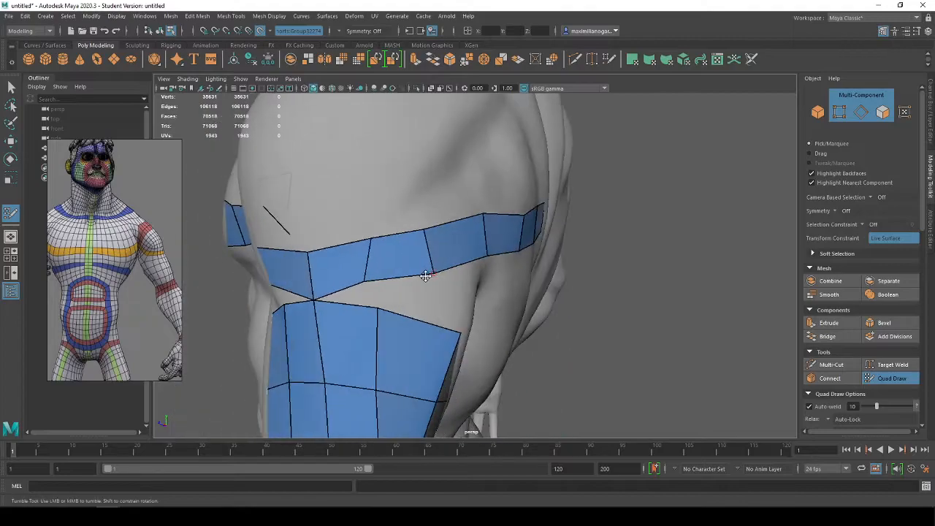
{"action": "mouse_move", "coordinate": [369, 283]}
{"action": "left_mouse_down"}
{"action": "mouse_move", "coordinate": [385, 339]}
{"action": "mouse_move", "coordinate": [397, 334]}
{"action": "mouse_move", "coordinate": [395, 306]}
{"action": "left_mouse_up"}
{"action": "scroll", "coordinate": [374, 300], "scroll_direction": "down", "scroll_amount": 3}
{"action": "mouse_move", "coordinate": [393, 260]}
{"action": "left_mouse_down"}
{"action": "mouse_move", "coordinate": [384, 266]}
{"action": "mouse_move", "coordinate": [564, 265]}
{"action": "left_mouse_up"}
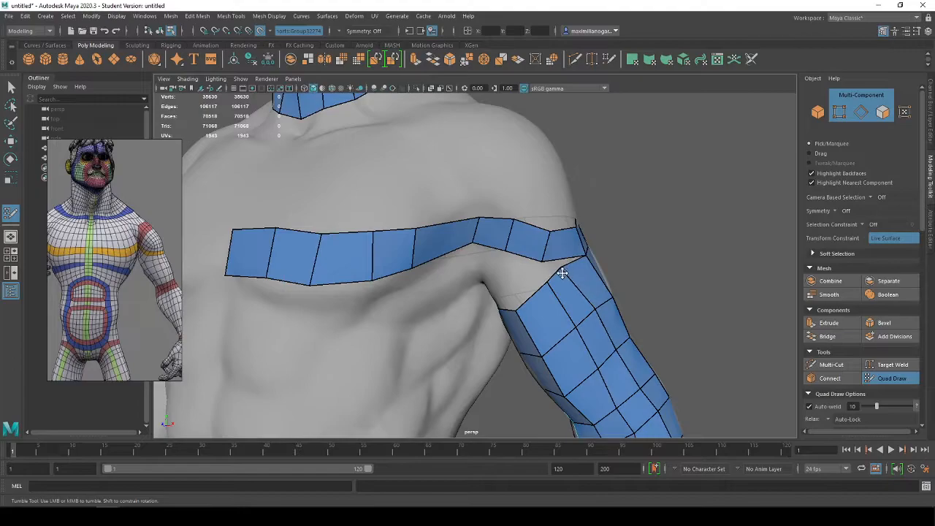
Reposition the chest strip's vertices in front of the armpit to even out the quads leading to the arm.
{"action": "key", "text": "ctrl+z"}
{"action": "middle_click_drag", "start_coordinate": [578, 300], "coordinate": [482, 244], "text": "alt"}
{"action": "right_click_drag", "start_coordinate": [482, 244], "coordinate": [475, 299], "text": "alt"}
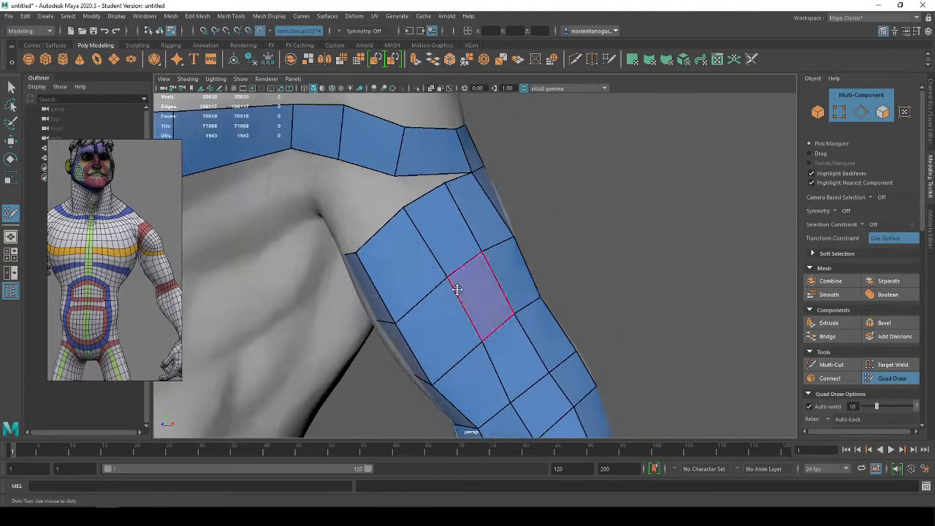
{"action": "left_click_drag", "start_coordinate": [475, 299], "coordinate": [443, 249], "text": "alt"}
{"action": "middle_click_drag", "start_coordinate": [444, 249], "coordinate": [457, 240], "text": "alt"}
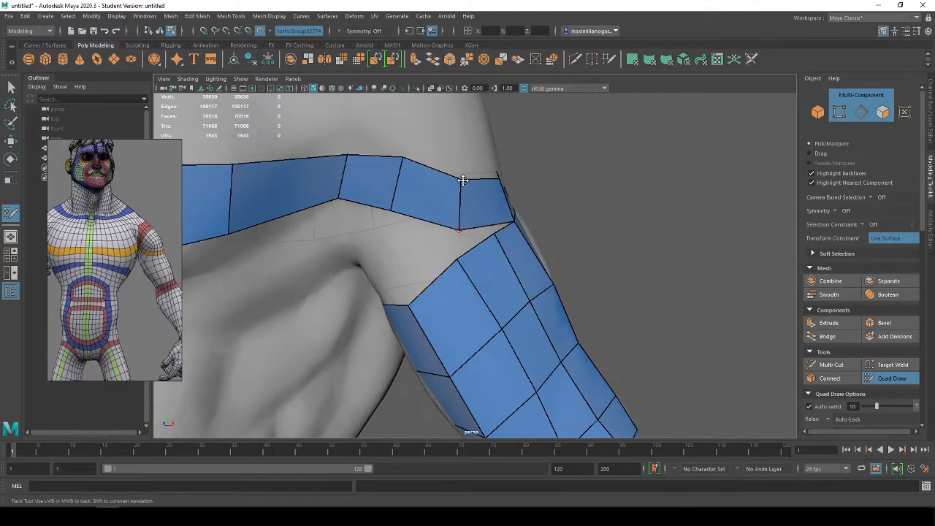
{"action": "left_click_drag", "start_coordinate": [401, 159], "coordinate": [397, 212]}
{"action": "mouse_move", "coordinate": [338, 194]}
{"action": "left_mouse_down"}
{"action": "mouse_move", "coordinate": [344, 211]}
{"action": "mouse_move", "coordinate": [403, 211]}
{"action": "mouse_move", "coordinate": [396, 194]}
{"action": "mouse_move", "coordinate": [236, 219]}
{"action": "mouse_move", "coordinate": [512, 255]}
{"action": "mouse_move", "coordinate": [502, 243]}
{"action": "left_mouse_up"}
Try to extrude the arm's upper edge loop toward the chest strip.
{"action": "middle_click_drag", "start_coordinate": [500, 240], "coordinate": [485, 198]}
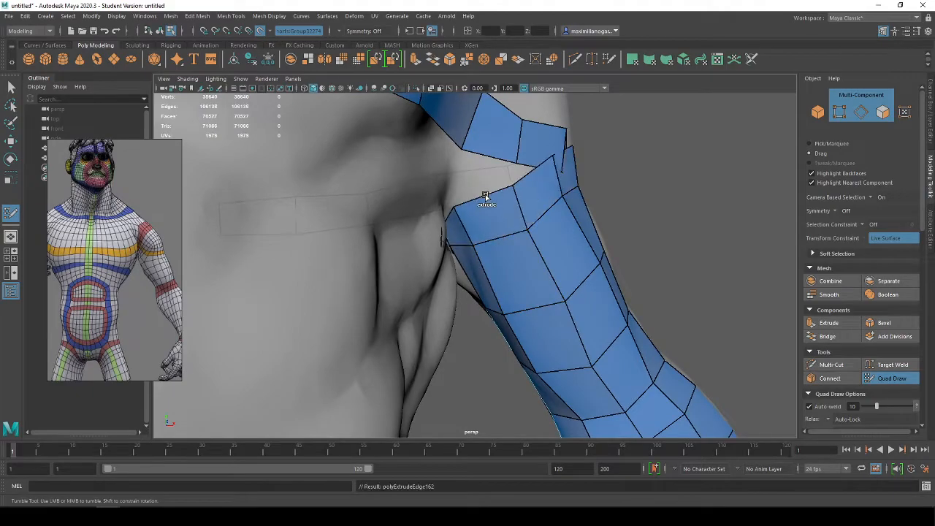
{"action": "left_click", "coordinate": [512, 221], "text": "ctrl"}
{"action": "left_click_drag", "start_coordinate": [513, 224], "coordinate": [498, 247], "text": "alt"}
{"action": "right_click_drag", "start_coordinate": [499, 247], "coordinate": [466, 246], "text": "alt"}
{"action": "left_click_drag", "start_coordinate": [465, 246], "coordinate": [460, 244], "text": "alt"}
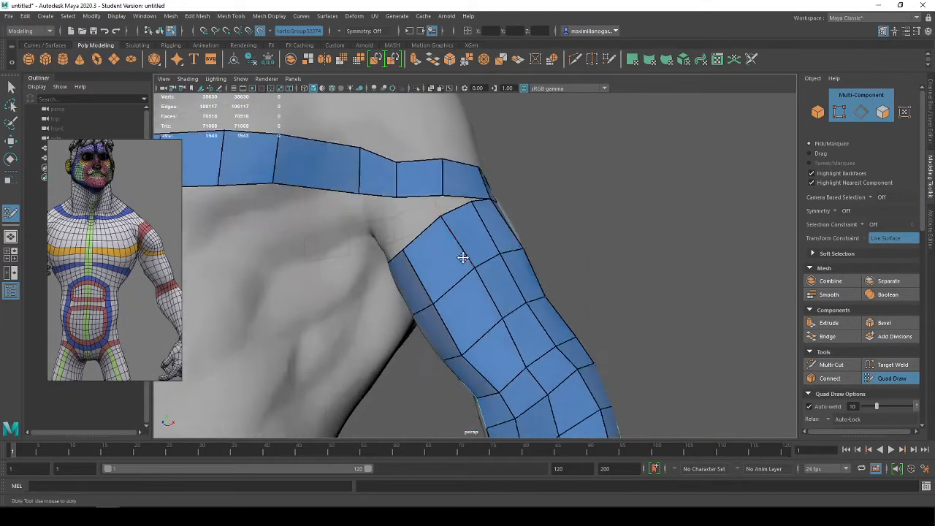
Weld the chest strip's lower vertex at the front of the shoulder to the arm's matching top vertex.
{"action": "right_click_drag", "start_coordinate": [459, 244], "coordinate": [472, 319], "text": "alt"}
{"action": "middle_click_drag", "start_coordinate": [434, 267], "coordinate": [475, 310], "text": "alt"}
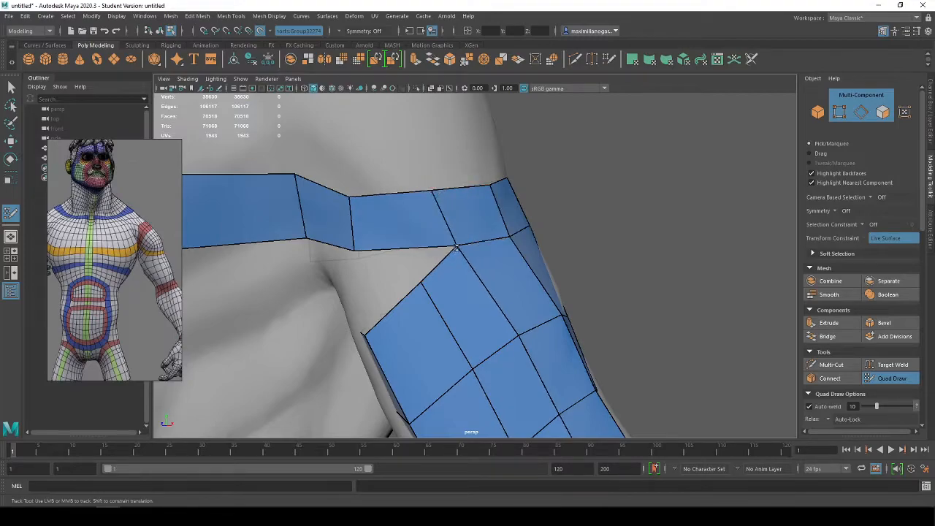
{"action": "left_click_drag", "start_coordinate": [458, 247], "coordinate": [499, 280], "text": "alt"}
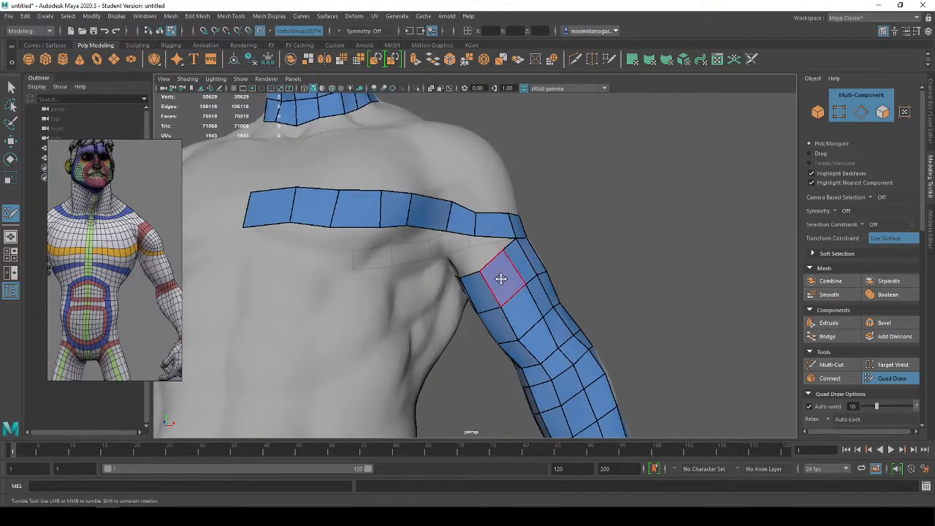
Split the chest strip with an extra edge across it above the armpit.
{"action": "mouse_move", "coordinate": [455, 234]}
{"action": "left_mouse_down", "text": "alt"}
{"action": "mouse_move", "coordinate": [476, 203]}
{"action": "mouse_move", "coordinate": [420, 215]}
{"action": "mouse_move", "coordinate": [365, 202]}
{"action": "mouse_move", "coordinate": [413, 283]}
{"action": "mouse_move", "coordinate": [423, 251]}
{"action": "mouse_move", "coordinate": [442, 280]}
{"action": "left_mouse_up", "text": "alt"}
{"action": "left_click", "coordinate": [419, 246], "text": "shift"}
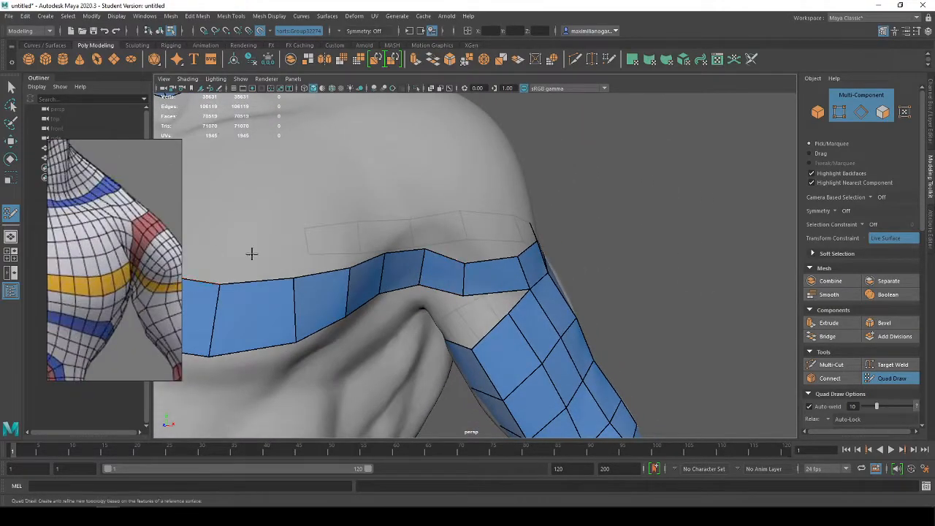
{"action": "middle_click_drag", "start_coordinate": [410, 221], "coordinate": [413, 189]}
{"action": "key", "text": "ctrl+z"}
{"action": "scroll", "coordinate": [440, 257], "scroll_direction": "down", "scroll_amount": 4}
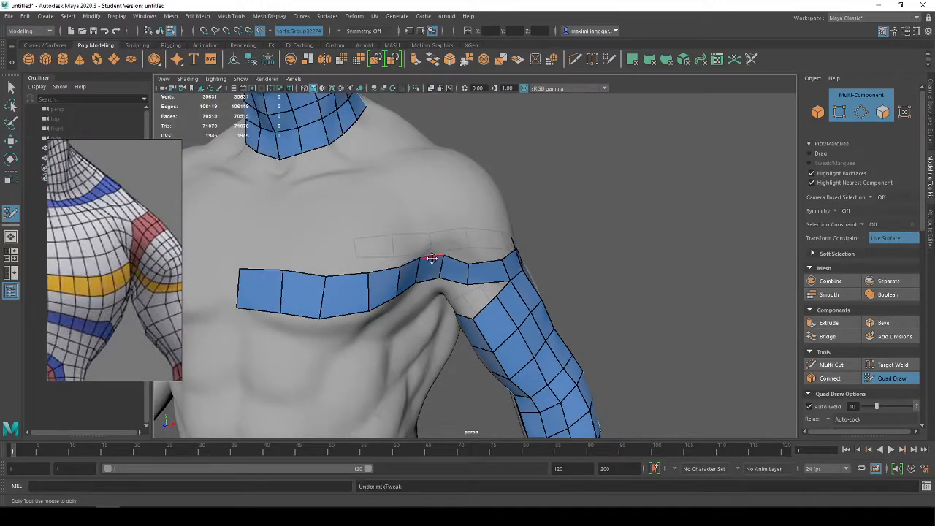
Extrude a strip from the chest band above the armpit over the shoulder and down to join the back band.
{"action": "mouse_move", "coordinate": [432, 260]}
{"action": "middle_mouse_down"}
{"action": "mouse_move", "coordinate": [428, 226]}
{"action": "mouse_move", "coordinate": [445, 229]}
{"action": "mouse_move", "coordinate": [437, 178]}
{"action": "middle_mouse_up"}
{"action": "mouse_move", "coordinate": [437, 178]}
{"action": "left_mouse_down", "text": "alt"}
{"action": "mouse_move", "coordinate": [463, 209]}
{"action": "mouse_move", "coordinate": [472, 314]}
{"action": "mouse_move", "coordinate": [442, 335]}
{"action": "left_mouse_up", "text": "alt"}
{"action": "mouse_move", "coordinate": [449, 297]}
{"action": "left_mouse_down"}
{"action": "mouse_move", "coordinate": [426, 290]}
{"action": "mouse_move", "coordinate": [431, 254]}
{"action": "mouse_move", "coordinate": [397, 292]}
{"action": "mouse_move", "coordinate": [482, 219]}
{"action": "mouse_move", "coordinate": [442, 228]}
{"action": "mouse_move", "coordinate": [471, 241]}
{"action": "mouse_move", "coordinate": [492, 269]}
{"action": "mouse_move", "coordinate": [492, 205]}
{"action": "mouse_move", "coordinate": [498, 289]}
{"action": "mouse_move", "coordinate": [587, 274]}
{"action": "mouse_move", "coordinate": [504, 275]}
{"action": "left_mouse_up"}
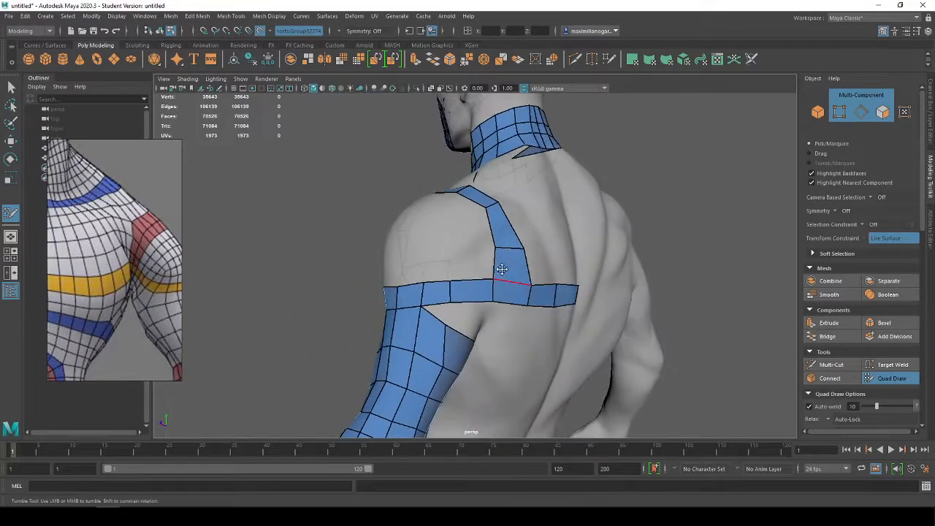
{"action": "left_click_drag", "start_coordinate": [512, 234], "coordinate": [533, 245], "text": "alt"}
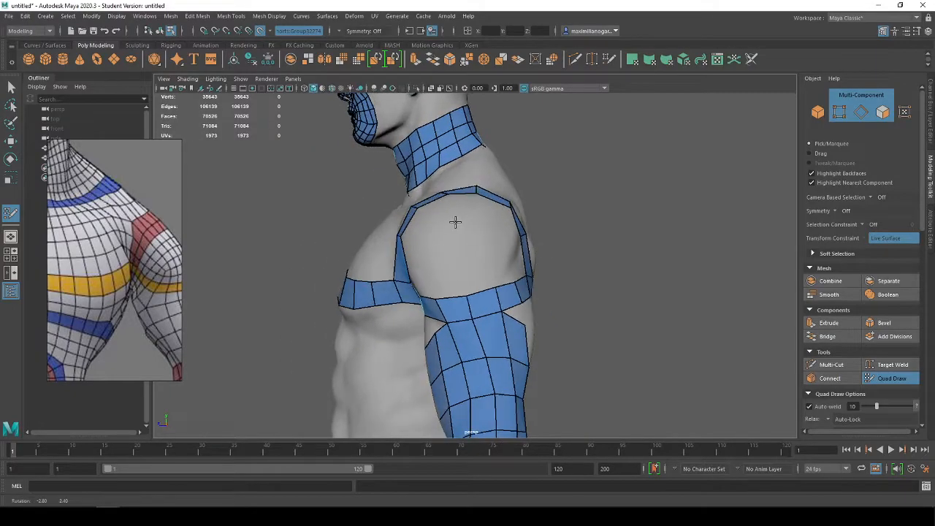
Extrude a second row along the arm side of the shoulder loop and weld its ends to the chest and back bands.
{"action": "left_click_drag", "start_coordinate": [515, 205], "coordinate": [489, 306], "text": "alt"}
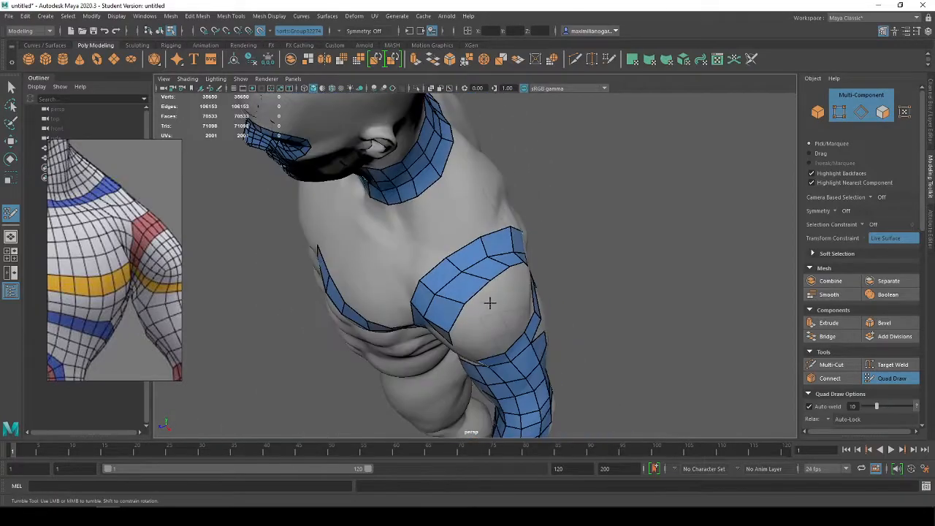
{"action": "left_click_drag", "start_coordinate": [500, 275], "coordinate": [449, 299], "text": "alt"}
{"action": "key", "text": "ctrl+z"}
{"action": "scroll", "coordinate": [418, 321], "scroll_direction": "up", "scroll_amount": 1}
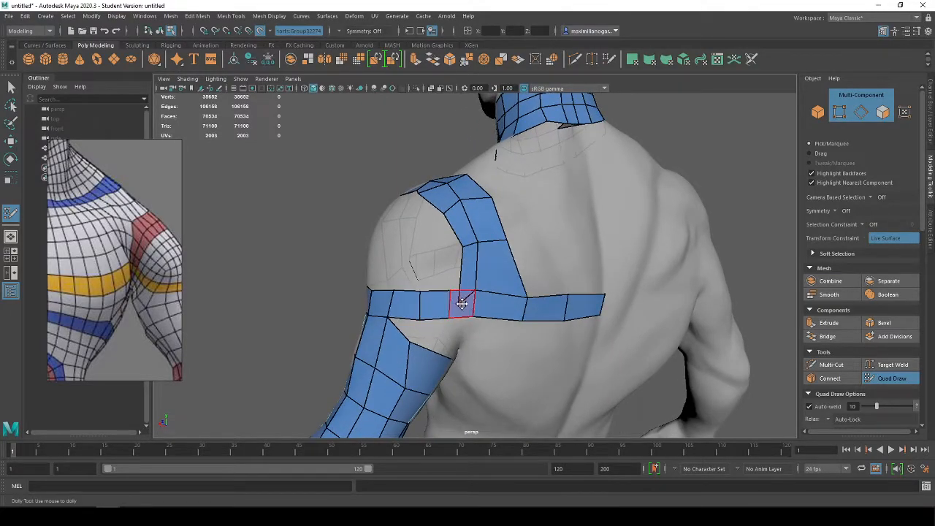
{"action": "scroll", "coordinate": [457, 307], "scroll_direction": "up", "scroll_amount": 3}
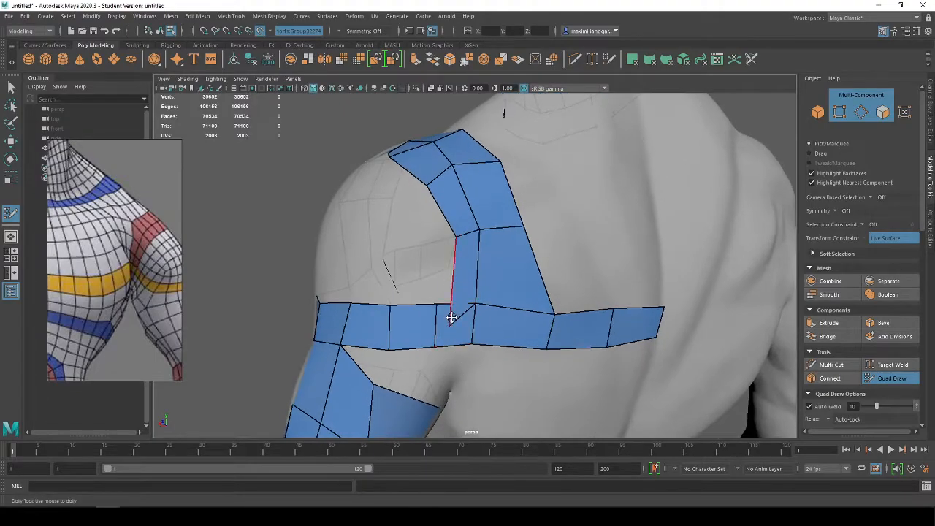
{"action": "left_click_drag", "start_coordinate": [453, 314], "coordinate": [437, 284]}
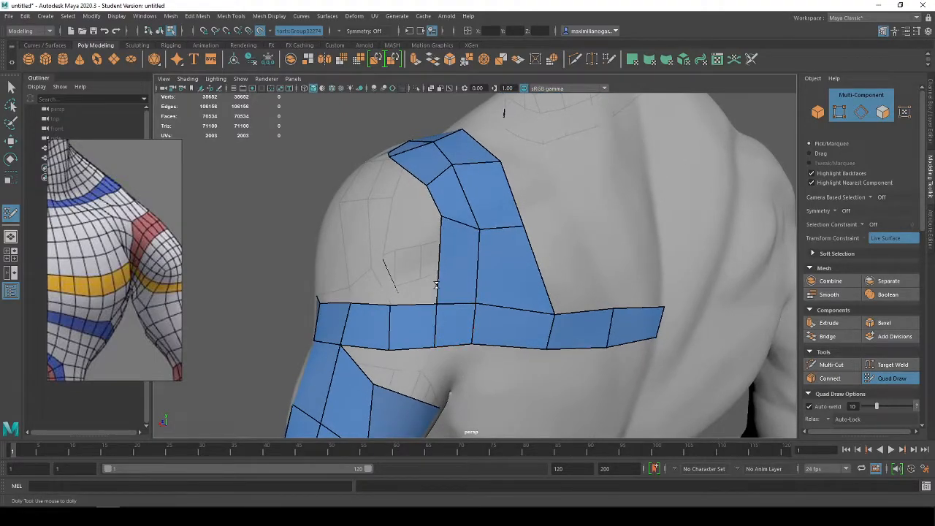
{"action": "mouse_move", "coordinate": [440, 219]}
{"action": "left_mouse_down"}
{"action": "mouse_move", "coordinate": [438, 229]}
{"action": "mouse_move", "coordinate": [470, 234]}
{"action": "mouse_move", "coordinate": [446, 251]}
{"action": "mouse_move", "coordinate": [523, 249]}
{"action": "left_mouse_up"}
{"action": "left_click_drag", "start_coordinate": [458, 243], "coordinate": [493, 246]}
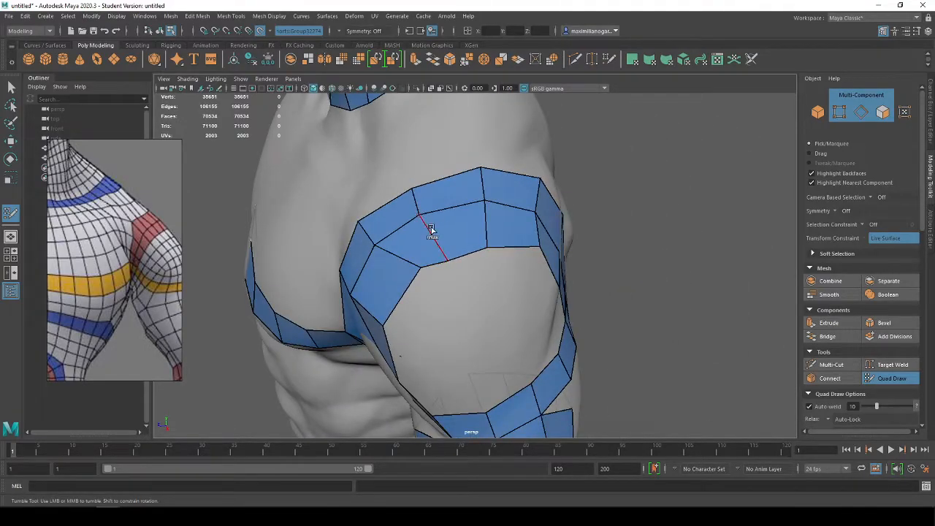
Relax the two-row shoulder loop around its top, back and front so the quads are evenly spaced.
{"action": "left_click_drag", "start_coordinate": [485, 209], "coordinate": [513, 277], "text": "alt"}
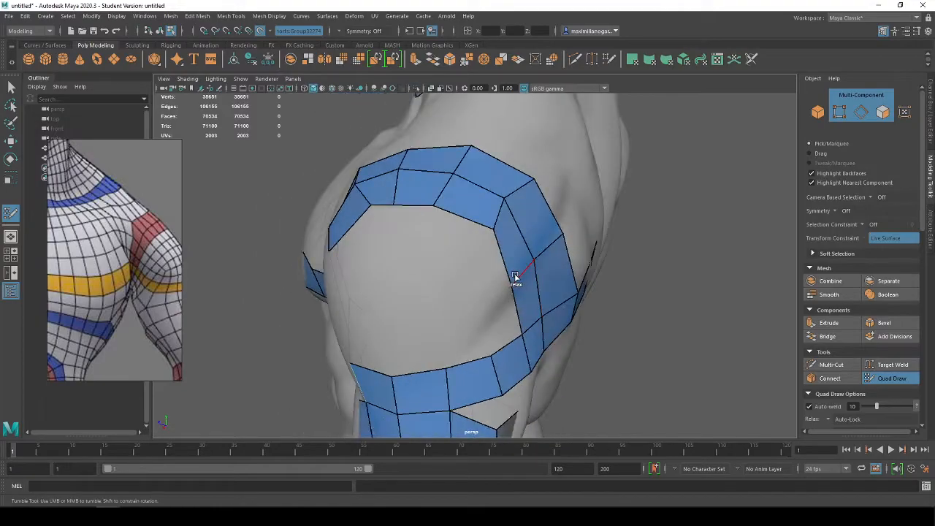
{"action": "left_click_drag", "start_coordinate": [514, 190], "coordinate": [483, 286], "text": "alt"}
{"action": "left_click_drag", "start_coordinate": [462, 329], "coordinate": [446, 306], "text": "alt"}
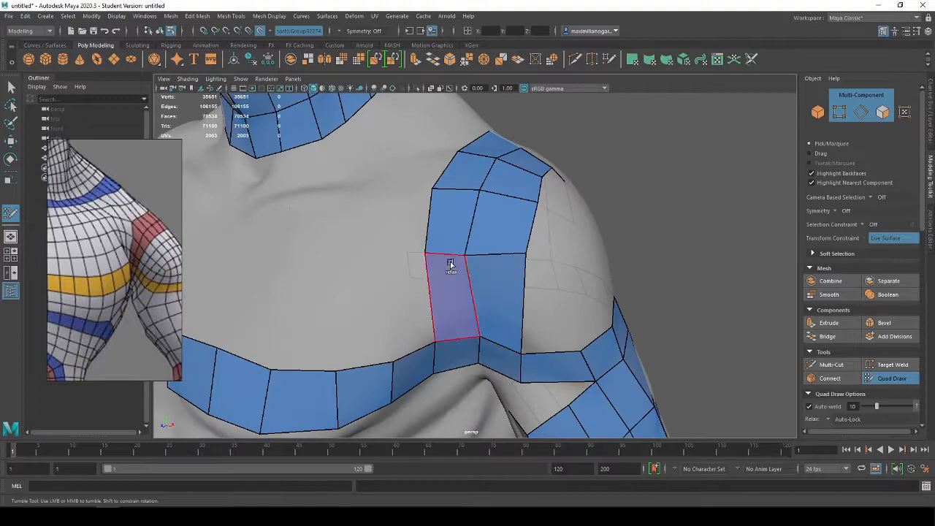
{"action": "left_click_drag", "start_coordinate": [493, 255], "coordinate": [431, 247], "text": "alt"}
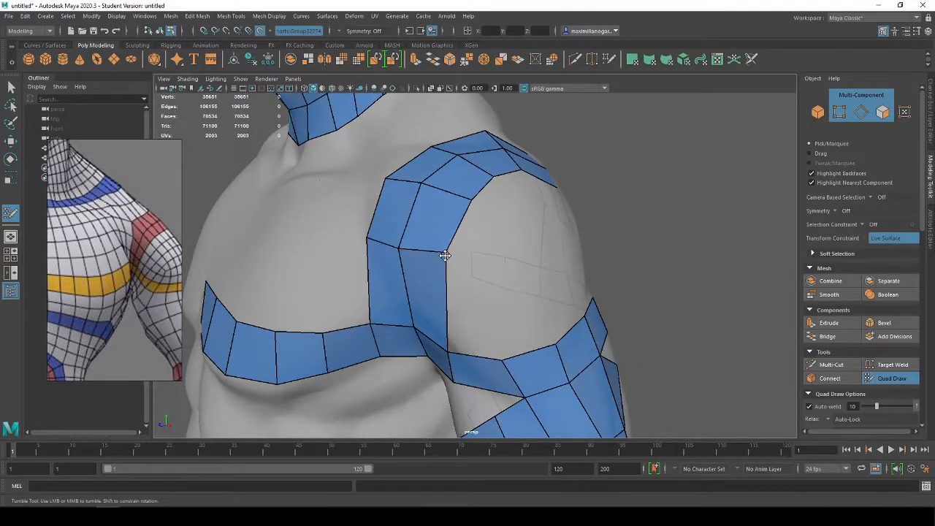
{"action": "mouse_move", "coordinate": [538, 323]}
{"action": "left_mouse_down", "text": "alt"}
{"action": "mouse_move", "coordinate": [484, 309]}
{"action": "mouse_move", "coordinate": [507, 317]}
{"action": "mouse_move", "coordinate": [528, 309]}
{"action": "left_mouse_up", "text": "alt"}
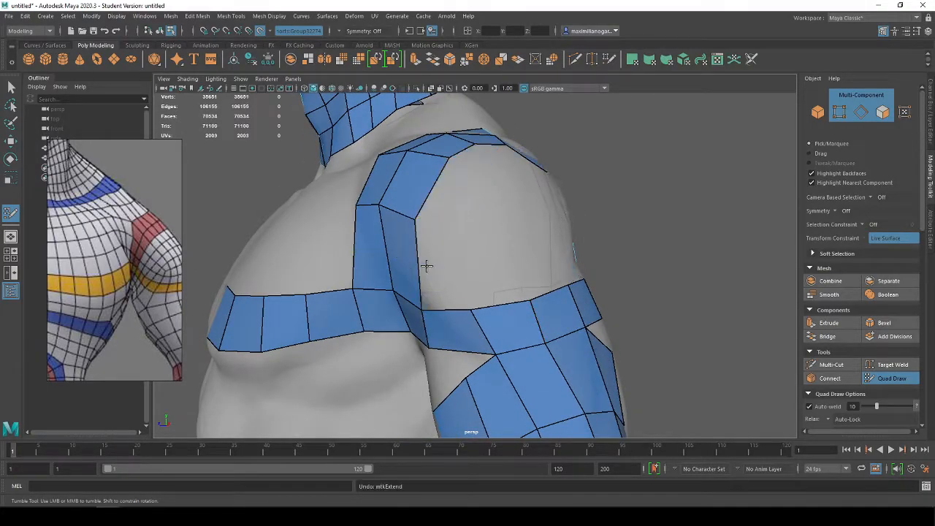
Extrude quads from the band above the arm across the outer shoulder and weld them to the shoulder loop's front.
{"action": "left_click_drag", "start_coordinate": [421, 271], "coordinate": [455, 266]}
{"action": "left_click_drag", "start_coordinate": [391, 225], "coordinate": [381, 232]}
{"action": "left_click_drag", "start_coordinate": [391, 263], "coordinate": [447, 249]}
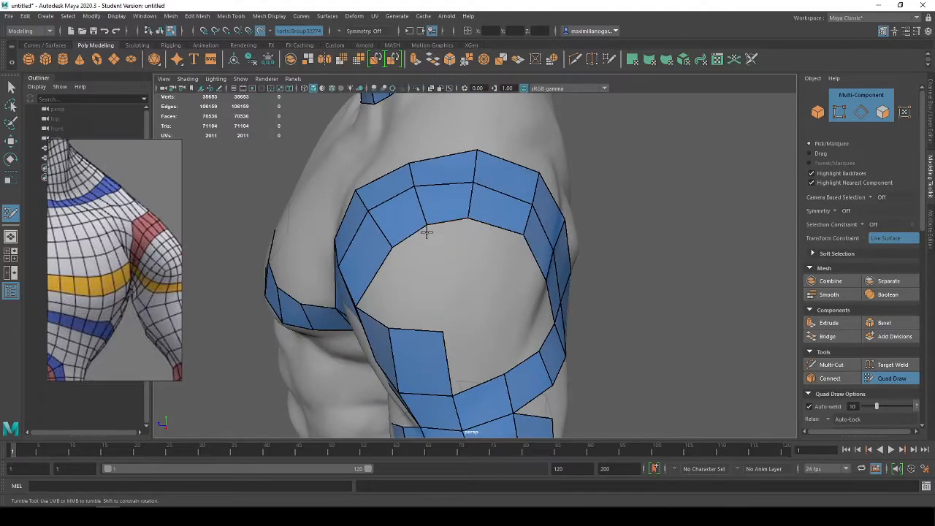
{"action": "left_click_drag", "start_coordinate": [441, 328], "coordinate": [467, 321], "text": "alt"}
{"action": "mouse_move", "coordinate": [438, 290]}
{"action": "left_mouse_down"}
{"action": "mouse_move", "coordinate": [507, 281]}
{"action": "mouse_move", "coordinate": [505, 261]}
{"action": "mouse_move", "coordinate": [493, 255]}
{"action": "mouse_move", "coordinate": [432, 275]}
{"action": "mouse_move", "coordinate": [442, 266]}
{"action": "mouse_move", "coordinate": [434, 244]}
{"action": "mouse_move", "coordinate": [395, 243]}
{"action": "left_mouse_up"}
{"action": "mouse_move", "coordinate": [450, 276]}
{"action": "left_mouse_down"}
{"action": "mouse_move", "coordinate": [482, 269]}
{"action": "mouse_move", "coordinate": [458, 268]}
{"action": "mouse_move", "coordinate": [521, 284]}
{"action": "mouse_move", "coordinate": [494, 290]}
{"action": "left_mouse_up"}
{"action": "mouse_move", "coordinate": [385, 289]}
{"action": "left_mouse_down", "text": "alt"}
{"action": "mouse_move", "coordinate": [497, 241]}
{"action": "mouse_move", "coordinate": [547, 271]}
{"action": "mouse_move", "coordinate": [460, 271]}
{"action": "mouse_move", "coordinate": [539, 277]}
{"action": "left_mouse_up", "text": "alt"}
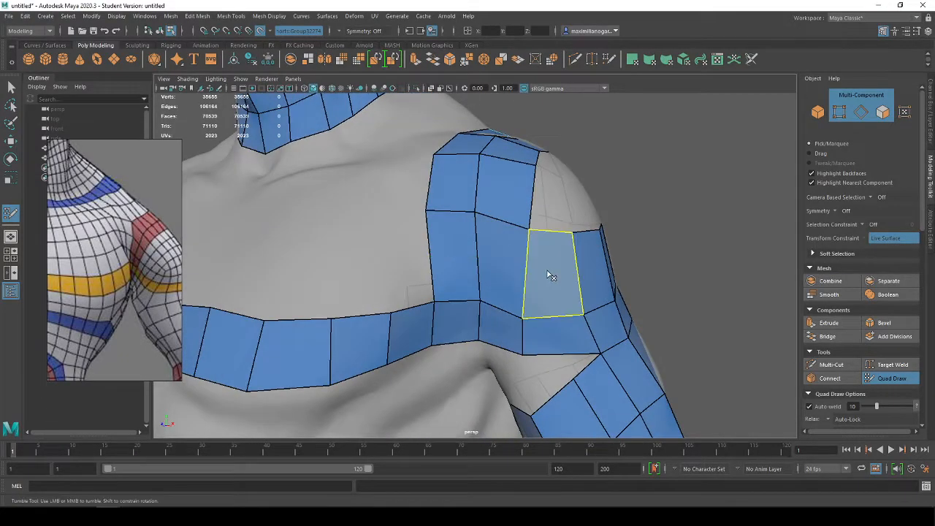
Insert an edge loop through the new outer-shoulder row, complete the rows around to the back, and relax them.
{"action": "left_click", "coordinate": [532, 268], "text": "ctrl"}
{"action": "mouse_move", "coordinate": [648, 300]}
{"action": "left_mouse_down", "text": "alt"}
{"action": "mouse_move", "coordinate": [596, 342]}
{"action": "mouse_move", "coordinate": [585, 314]}
{"action": "mouse_move", "coordinate": [553, 299]}
{"action": "mouse_move", "coordinate": [565, 298]}
{"action": "mouse_move", "coordinate": [538, 273]}
{"action": "mouse_move", "coordinate": [431, 255]}
{"action": "mouse_move", "coordinate": [471, 234]}
{"action": "mouse_move", "coordinate": [518, 231]}
{"action": "left_mouse_up", "text": "alt"}
{"action": "mouse_move", "coordinate": [570, 265]}
{"action": "left_mouse_down", "text": "shift"}
{"action": "mouse_move", "coordinate": [546, 214]}
{"action": "mouse_move", "coordinate": [572, 326]}
{"action": "mouse_move", "coordinate": [560, 306]}
{"action": "left_mouse_up", "text": "shift"}
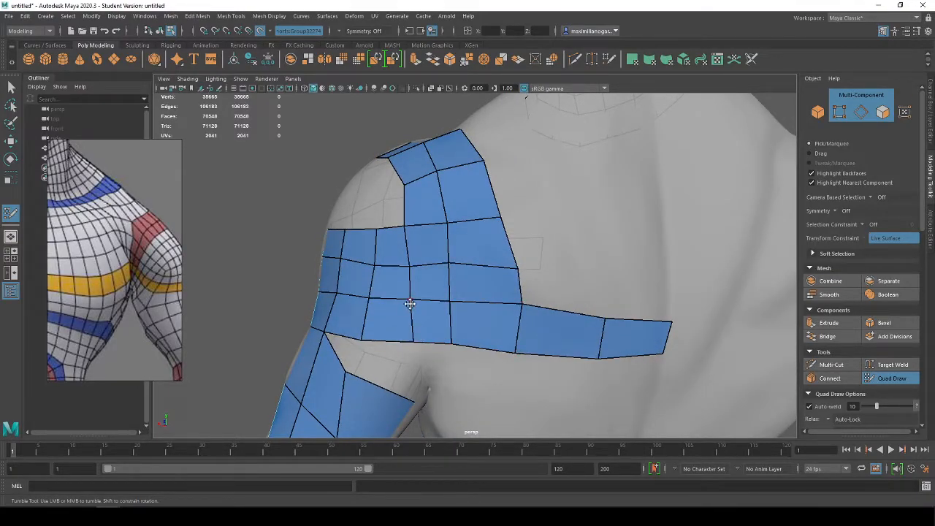
Extrude another row of quads around the deltoid and weld it to the shoulder loop, leaving an opening on top.
{"action": "mouse_move", "coordinate": [432, 302]}
{"action": "left_mouse_down", "text": "alt"}
{"action": "mouse_move", "coordinate": [453, 317]}
{"action": "mouse_move", "coordinate": [446, 265]}
{"action": "mouse_move", "coordinate": [495, 265]}
{"action": "mouse_move", "coordinate": [518, 317]}
{"action": "mouse_move", "coordinate": [414, 257]}
{"action": "mouse_move", "coordinate": [452, 267]}
{"action": "left_mouse_up", "text": "alt"}
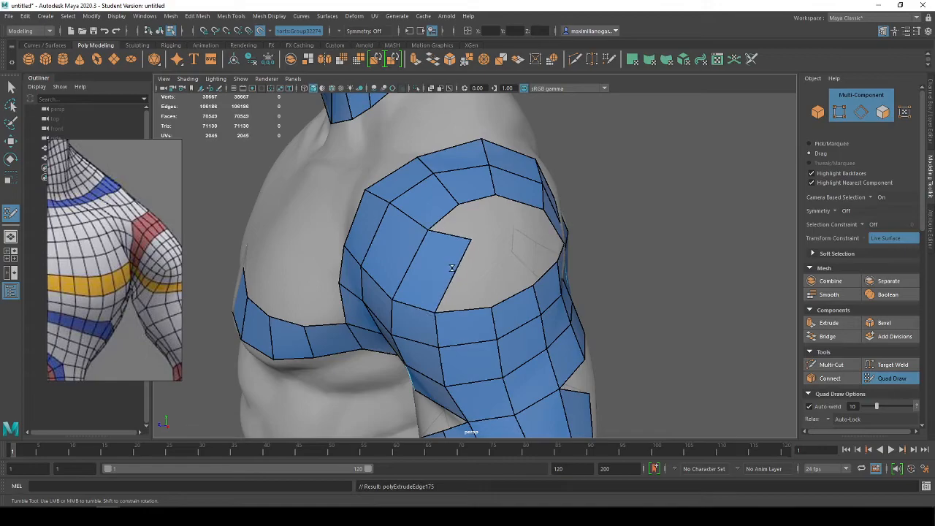
{"action": "mouse_move", "coordinate": [471, 238]}
{"action": "left_mouse_down"}
{"action": "mouse_move", "coordinate": [459, 244]}
{"action": "mouse_move", "coordinate": [372, 201]}
{"action": "left_mouse_up"}
{"action": "left_click_drag", "start_coordinate": [429, 232], "coordinate": [425, 228]}
{"action": "left_click_drag", "start_coordinate": [453, 257], "coordinate": [399, 231], "text": "alt"}
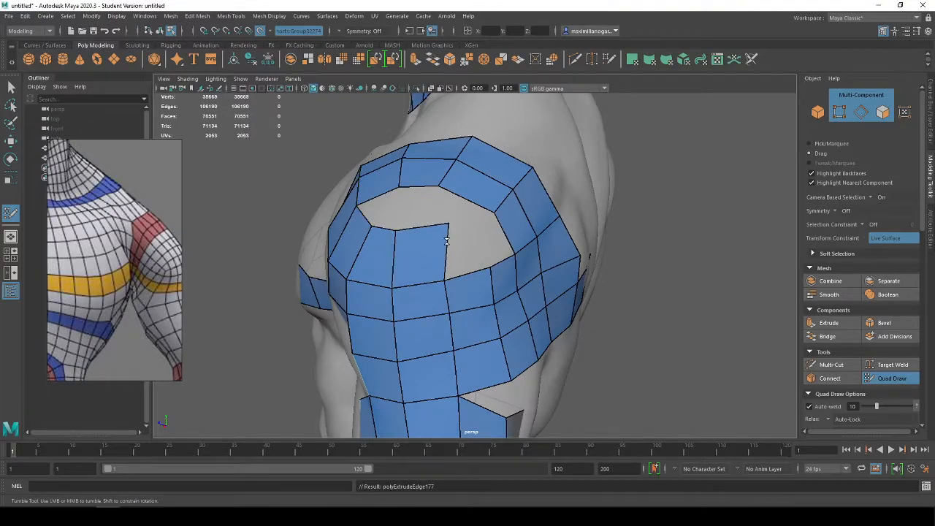
{"action": "mouse_move", "coordinate": [480, 243]}
{"action": "left_mouse_down"}
{"action": "mouse_move", "coordinate": [470, 229]}
{"action": "mouse_move", "coordinate": [497, 229]}
{"action": "mouse_move", "coordinate": [490, 241]}
{"action": "mouse_move", "coordinate": [536, 292]}
{"action": "mouse_move", "coordinate": [396, 262]}
{"action": "mouse_move", "coordinate": [470, 239]}
{"action": "left_mouse_up"}
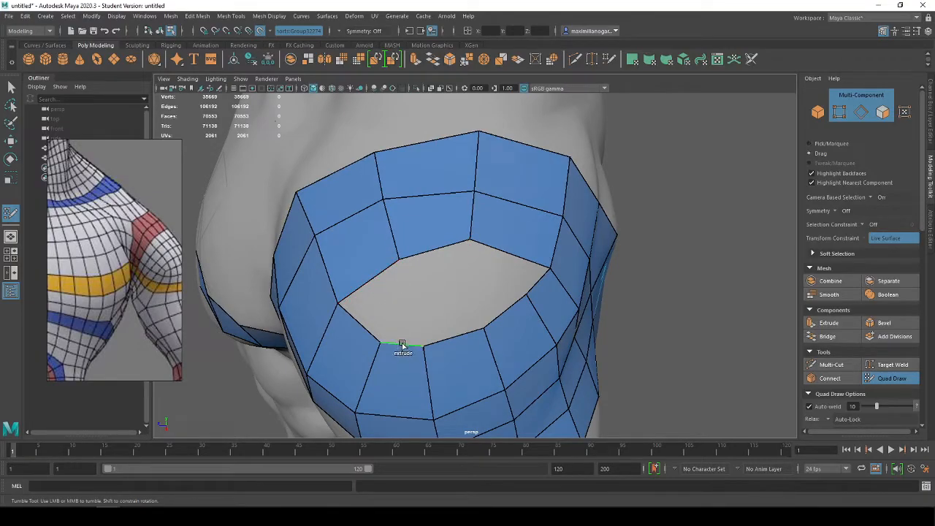
{"action": "left_click_drag", "start_coordinate": [403, 254], "coordinate": [394, 249]}
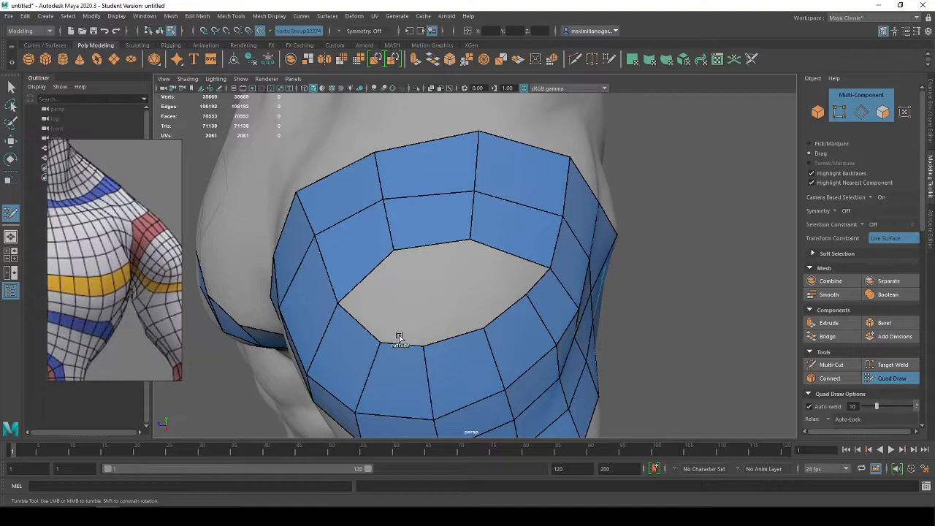
Extrude the opening's lower edge loop inward and join the new row's front and back ends to the upper rim.
{"action": "left_click_drag", "start_coordinate": [398, 341], "coordinate": [402, 277]}
{"action": "key", "text": "ctrl+z"}
{"action": "left_click_drag", "start_coordinate": [455, 333], "coordinate": [432, 300]}
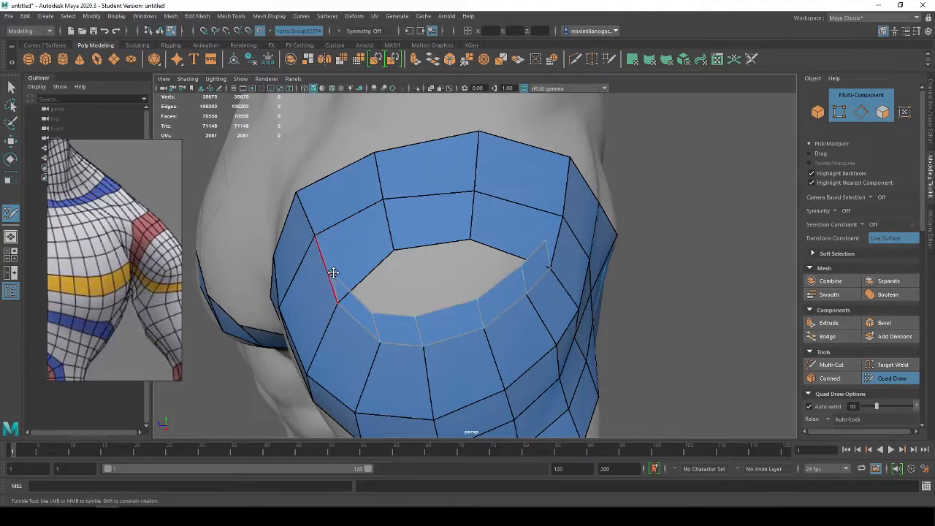
{"action": "left_click_drag", "start_coordinate": [334, 275], "coordinate": [412, 284]}
{"action": "key", "text": "ctrl+z"}
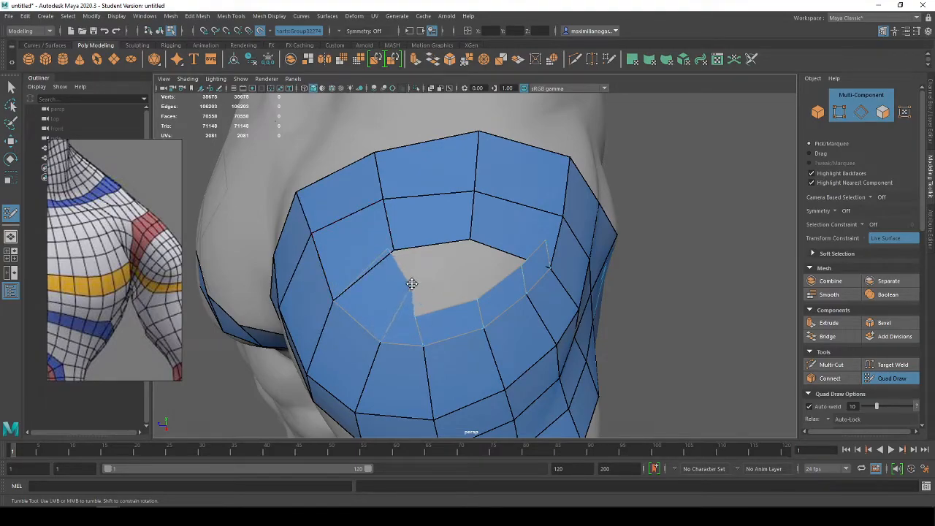
{"action": "mouse_move", "coordinate": [521, 264]}
{"action": "left_mouse_down"}
{"action": "mouse_move", "coordinate": [480, 271]}
{"action": "mouse_move", "coordinate": [454, 290]}
{"action": "left_mouse_up"}
{"action": "left_click_drag", "start_coordinate": [505, 263], "coordinate": [467, 272]}
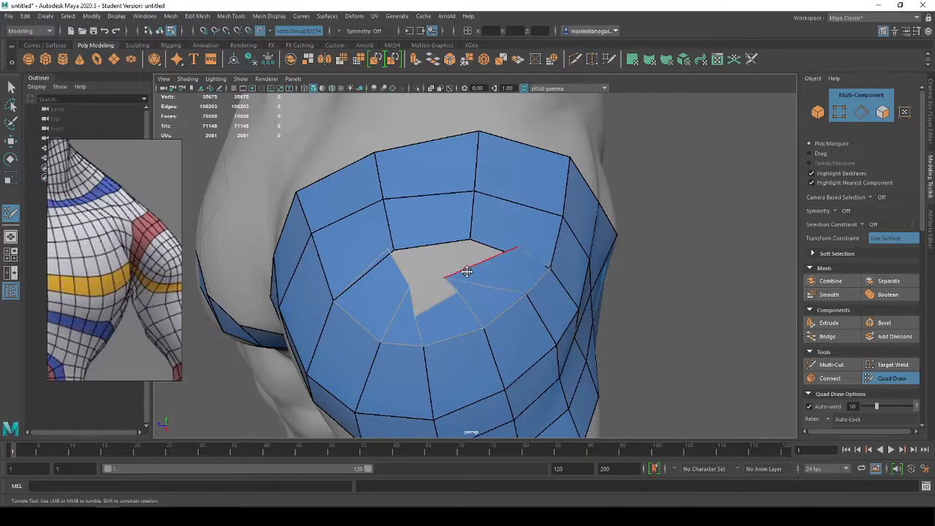
{"action": "left_click_drag", "start_coordinate": [514, 247], "coordinate": [493, 236]}
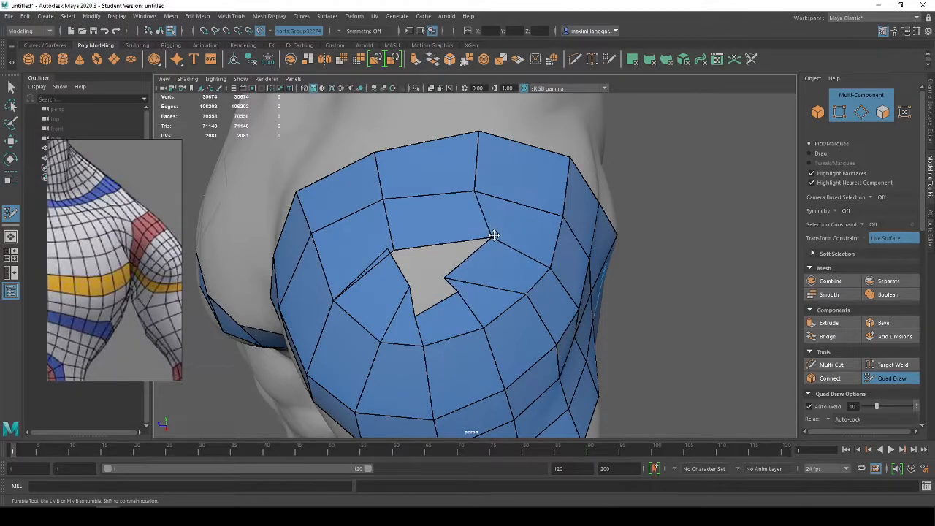
Spread the edge columns above the shoulder opening apart and weld and even out the vertices around its rim.
{"action": "left_click_drag", "start_coordinate": [476, 191], "coordinate": [500, 188]}
{"action": "left_click_drag", "start_coordinate": [479, 141], "coordinate": [516, 131]}
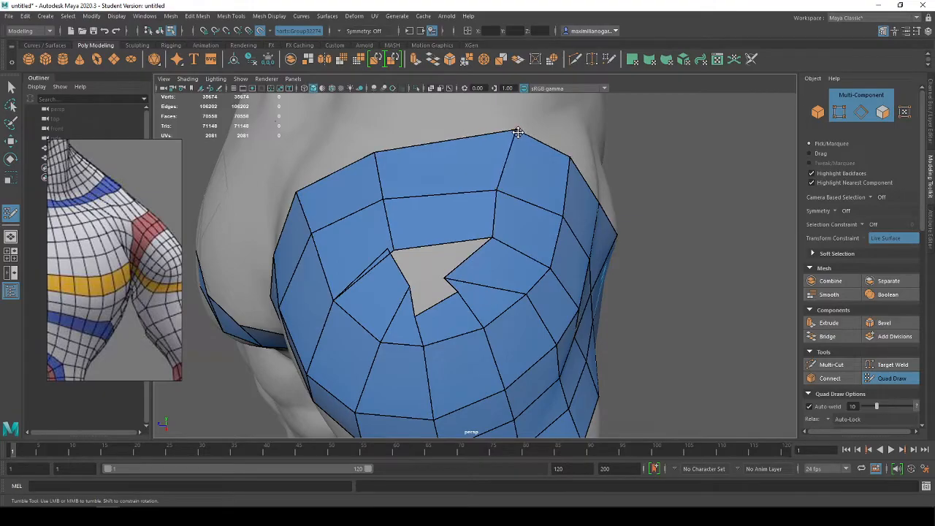
{"action": "left_click_drag", "start_coordinate": [375, 155], "coordinate": [350, 155]}
{"action": "left_click_drag", "start_coordinate": [380, 202], "coordinate": [355, 211]}
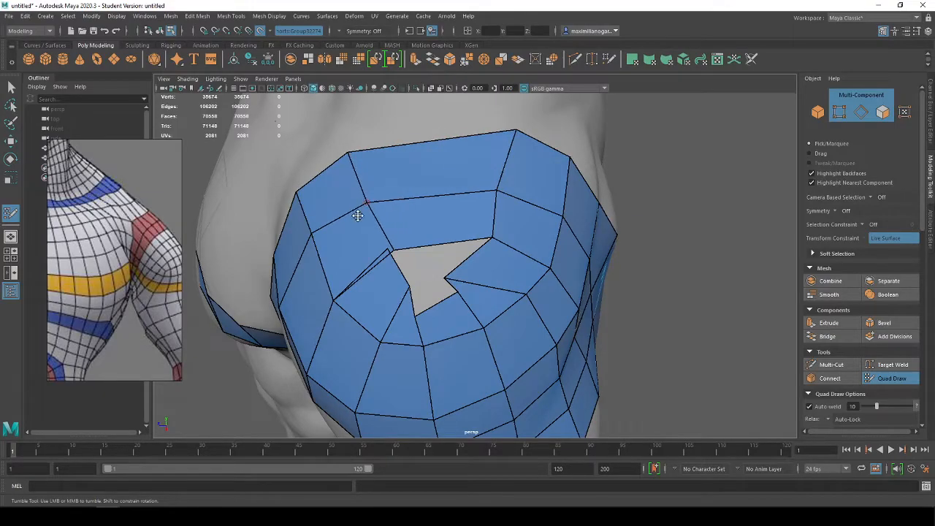
{"action": "left_click_drag", "start_coordinate": [395, 250], "coordinate": [388, 251]}
{"action": "mouse_move", "coordinate": [448, 276]}
{"action": "left_mouse_down"}
{"action": "mouse_move", "coordinate": [495, 271]}
{"action": "mouse_move", "coordinate": [477, 268]}
{"action": "left_mouse_up"}
{"action": "mouse_move", "coordinate": [415, 315]}
{"action": "left_mouse_down"}
{"action": "mouse_move", "coordinate": [420, 294]}
{"action": "mouse_move", "coordinate": [432, 288]}
{"action": "mouse_move", "coordinate": [425, 300]}
{"action": "left_mouse_up"}
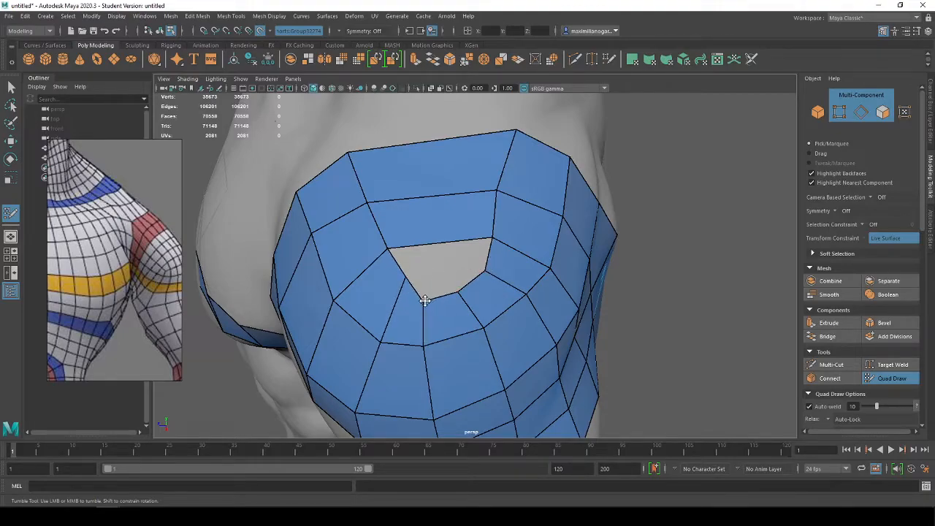
Even out the rim vertices of the opening on top of the shoulder and close it with quads.
{"action": "scroll", "coordinate": [436, 328], "scroll_direction": "up", "scroll_amount": 5}
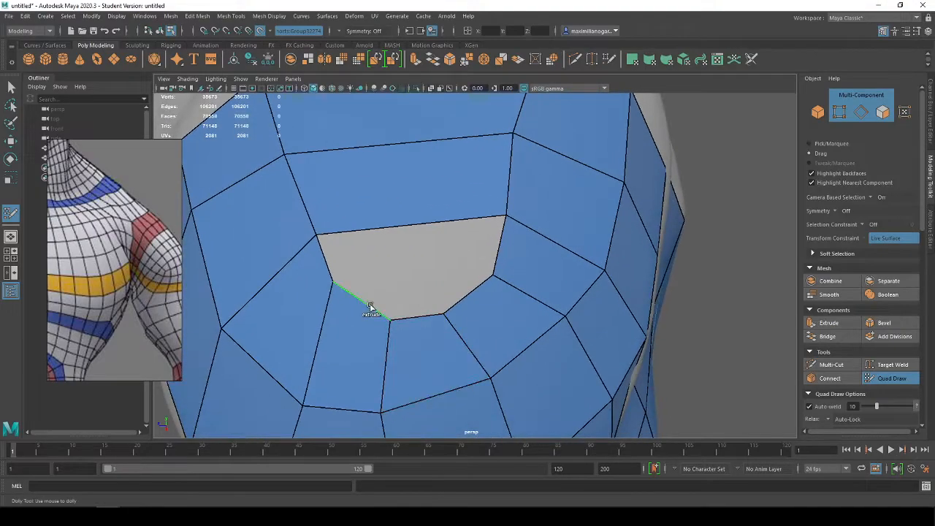
{"action": "mouse_move", "coordinate": [397, 295]}
{"action": "left_mouse_down"}
{"action": "mouse_move", "coordinate": [464, 285]}
{"action": "mouse_move", "coordinate": [477, 299]}
{"action": "mouse_move", "coordinate": [475, 287]}
{"action": "mouse_move", "coordinate": [442, 271]}
{"action": "mouse_move", "coordinate": [457, 296]}
{"action": "mouse_move", "coordinate": [446, 312]}
{"action": "left_mouse_up"}
{"action": "left_click_drag", "start_coordinate": [408, 248], "coordinate": [489, 261]}
{"action": "mouse_move", "coordinate": [326, 262]}
{"action": "left_mouse_down"}
{"action": "mouse_move", "coordinate": [476, 255]}
{"action": "mouse_move", "coordinate": [497, 233]}
{"action": "left_mouse_up"}
{"action": "mouse_move", "coordinate": [507, 286]}
{"action": "left_mouse_down", "text": "alt"}
{"action": "mouse_move", "coordinate": [508, 219]}
{"action": "mouse_move", "coordinate": [473, 313]}
{"action": "mouse_move", "coordinate": [528, 268]}
{"action": "mouse_move", "coordinate": [522, 205]}
{"action": "left_mouse_up", "text": "alt"}
{"action": "mouse_move", "coordinate": [520, 163]}
{"action": "left_mouse_down", "text": "shift"}
{"action": "mouse_move", "coordinate": [476, 190]}
{"action": "mouse_move", "coordinate": [413, 262]}
{"action": "left_mouse_up", "text": "shift"}
{"action": "scroll", "coordinate": [584, 243], "scroll_direction": "down", "scroll_amount": 4}
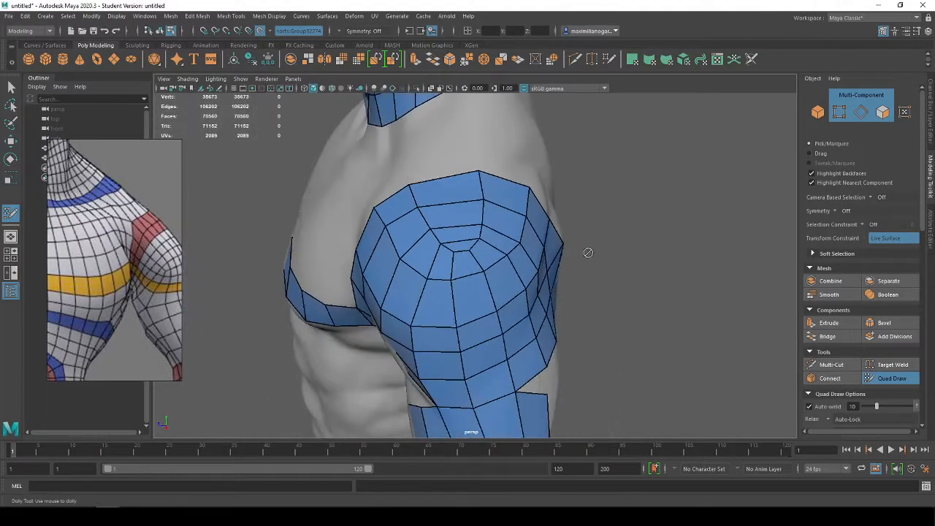
Extrude a strip of quads from the rear shoulder loop down and around toward the armpit.
{"action": "scroll", "coordinate": [585, 244], "scroll_direction": "down", "scroll_amount": 8}
{"action": "left_click_drag", "start_coordinate": [659, 292], "coordinate": [372, 247], "text": "alt"}
{"action": "scroll", "coordinate": [531, 332], "scroll_direction": "up", "scroll_amount": 5}
{"action": "mouse_move", "coordinate": [488, 326]}
{"action": "left_mouse_down", "text": "alt"}
{"action": "mouse_move", "coordinate": [578, 291]}
{"action": "mouse_move", "coordinate": [446, 306]}
{"action": "mouse_move", "coordinate": [489, 333]}
{"action": "left_mouse_up", "text": "alt"}
{"action": "key", "text": "ctrl+z"}
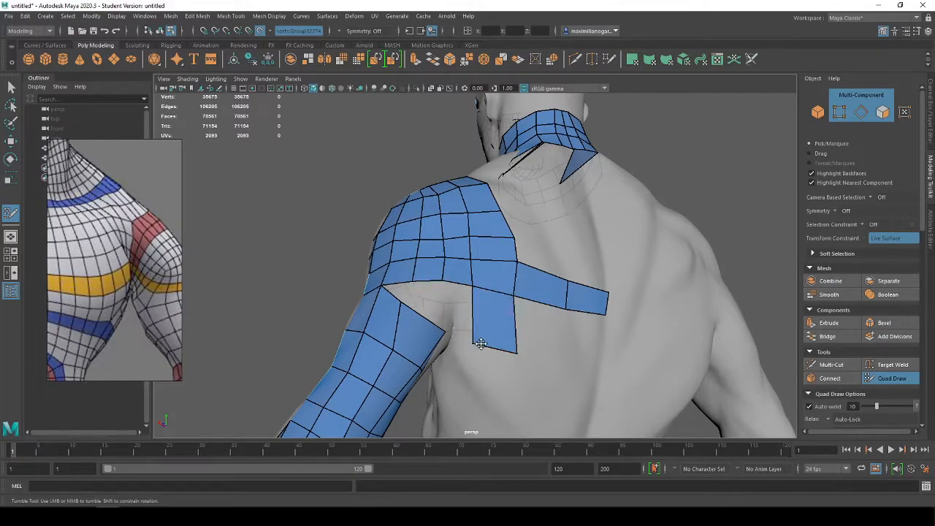
{"action": "left_click_drag", "start_coordinate": [466, 342], "coordinate": [499, 303], "text": "alt"}
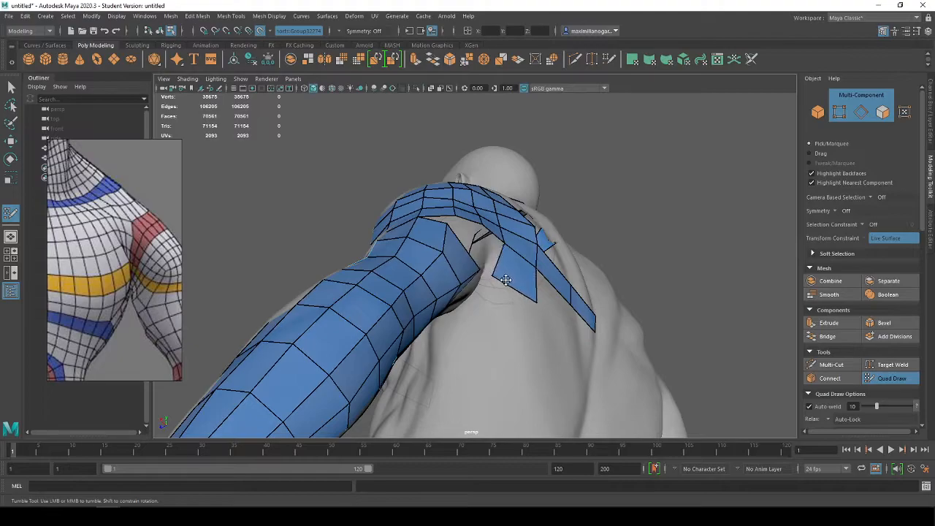
{"action": "left_click_drag", "start_coordinate": [510, 302], "coordinate": [620, 197], "text": "alt"}
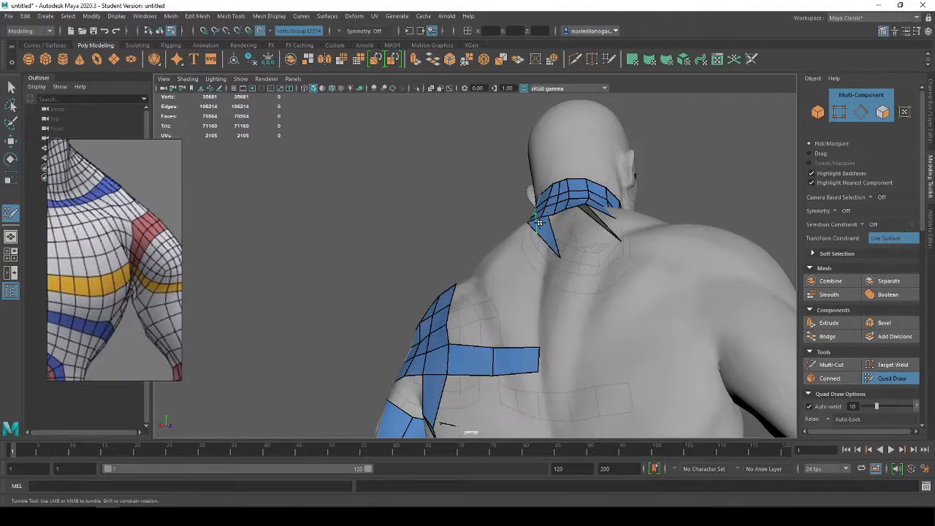
Delete the stray faces hanging from the back of the neck loop and complete the armpit strip through to the front.
{"action": "left_click", "coordinate": [540, 225], "text": "ctrl+shift"}
{"action": "left_click", "coordinate": [594, 212], "text": "ctrl+shift"}
{"action": "mouse_move", "coordinate": [594, 212]}
{"action": "left_mouse_down", "text": "alt"}
{"action": "mouse_move", "coordinate": [539, 263]}
{"action": "mouse_move", "coordinate": [491, 267]}
{"action": "mouse_move", "coordinate": [344, 250]}
{"action": "mouse_move", "coordinate": [423, 334]}
{"action": "mouse_move", "coordinate": [476, 339]}
{"action": "mouse_move", "coordinate": [449, 349]}
{"action": "mouse_move", "coordinate": [437, 310]}
{"action": "mouse_move", "coordinate": [430, 374]}
{"action": "mouse_move", "coordinate": [461, 306]}
{"action": "left_mouse_up", "text": "alt"}
{"action": "left_click", "coordinate": [427, 379], "text": "shift"}
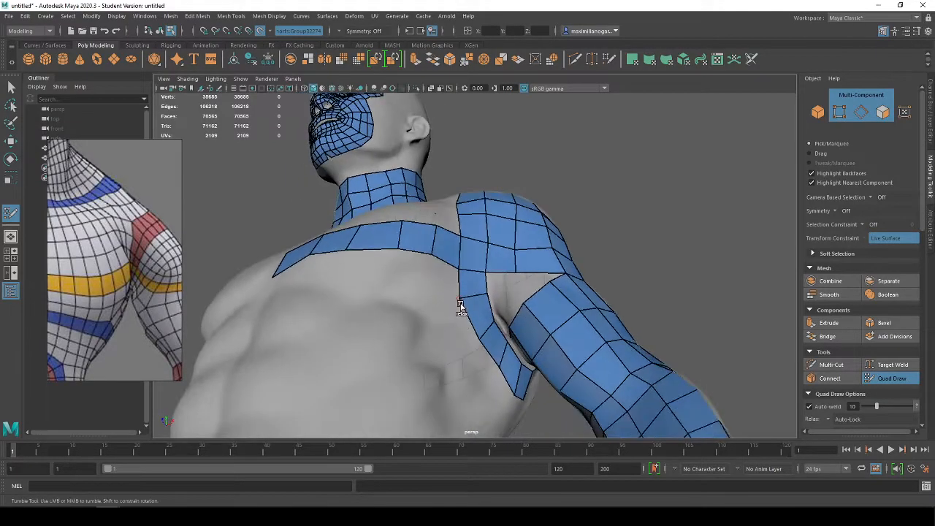
Relax the armpit strip and the adjoining edges of the rear shoulder loop.
{"action": "left_click_drag", "start_coordinate": [525, 392], "coordinate": [407, 312], "text": "alt"}
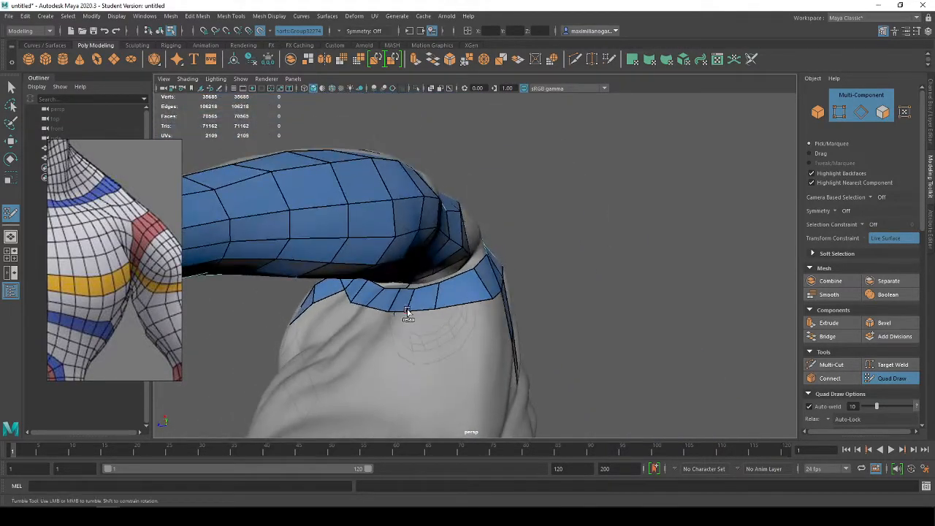
{"action": "left_click_drag", "start_coordinate": [502, 300], "coordinate": [471, 367], "text": "alt"}
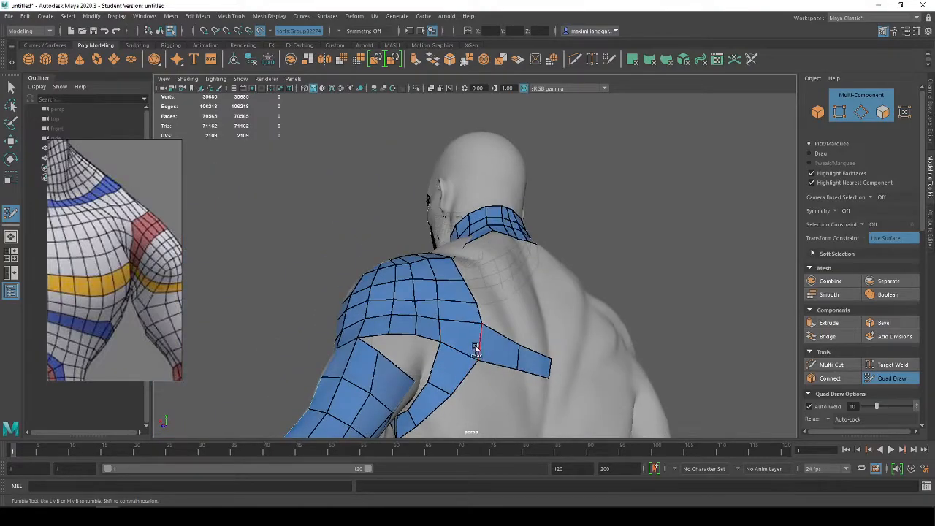
{"action": "left_click", "coordinate": [487, 335], "text": "ctrl+shift"}
{"action": "left_click_drag", "start_coordinate": [476, 302], "coordinate": [466, 340], "text": "alt"}
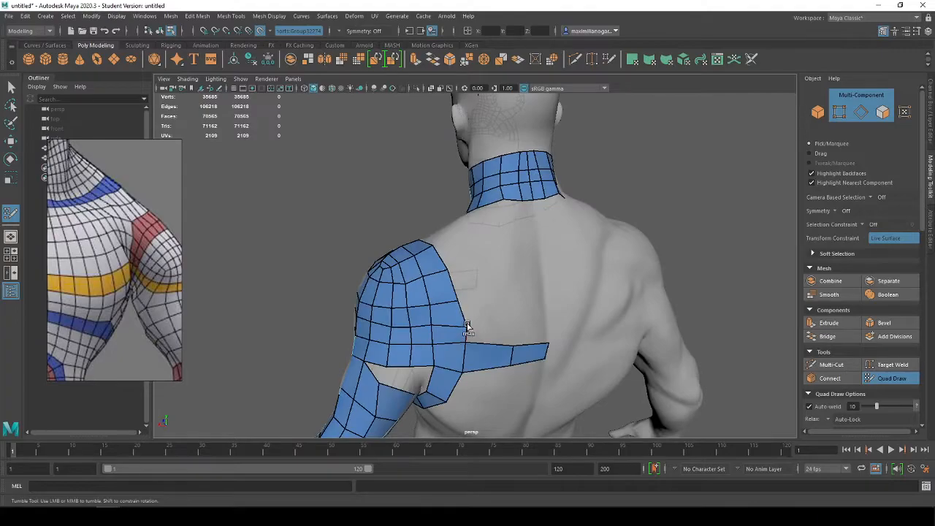
Add a quad in the front corner between the armpit strip and the lower shoulder row.
{"action": "left_click_drag", "start_coordinate": [456, 301], "coordinate": [616, 293], "text": "alt"}
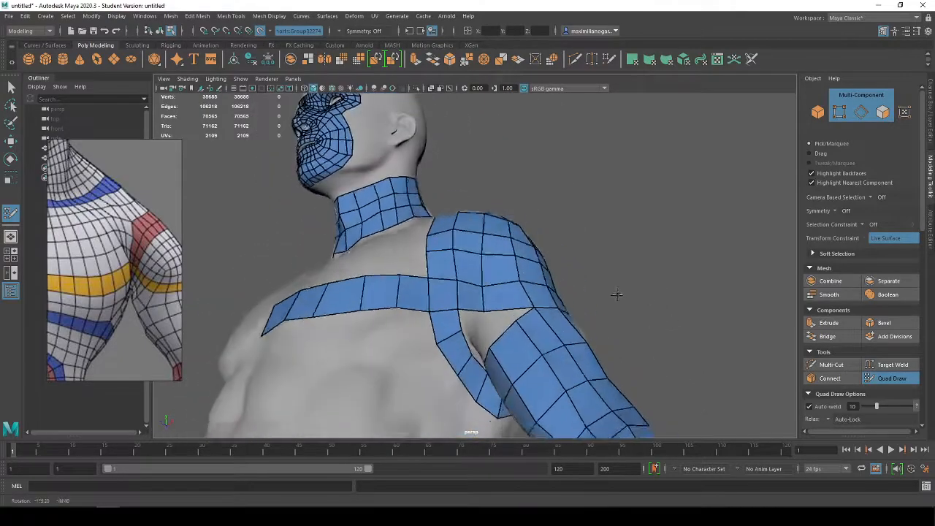
{"action": "right_click_drag", "start_coordinate": [616, 293], "coordinate": [498, 246], "text": "alt"}
{"action": "left_click_drag", "start_coordinate": [498, 246], "coordinate": [523, 306], "text": "alt"}
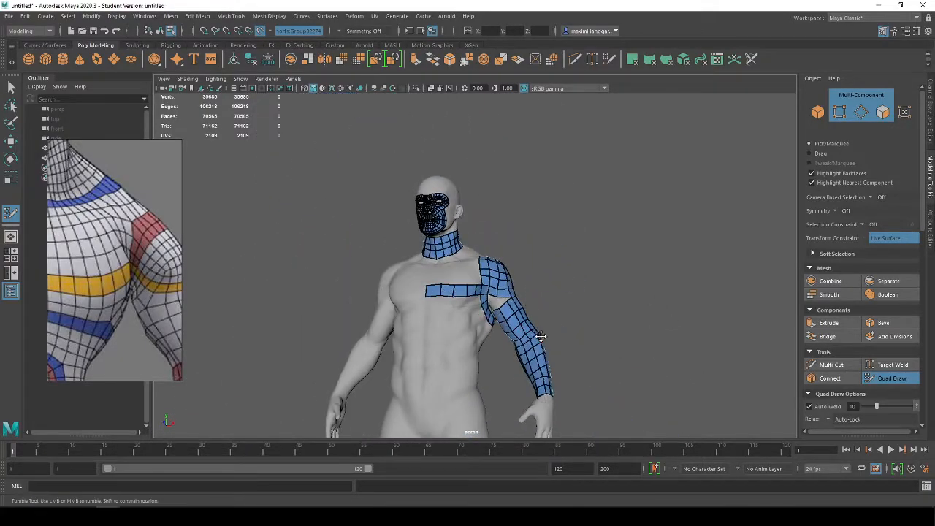
{"action": "scroll", "coordinate": [541, 336], "scroll_direction": "up", "scroll_amount": 10}
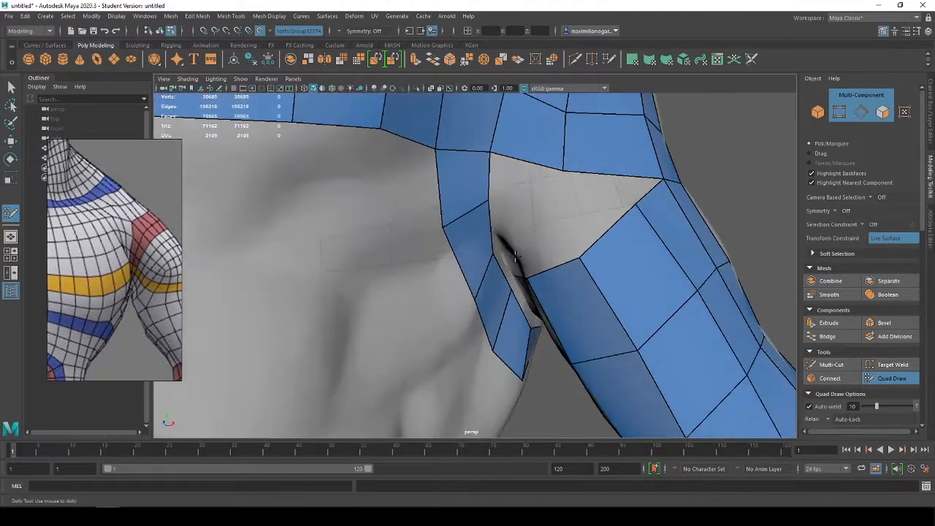
{"action": "left_click_drag", "start_coordinate": [515, 255], "coordinate": [528, 261], "text": "alt"}
{"action": "left_click_drag", "start_coordinate": [494, 211], "coordinate": [433, 210]}
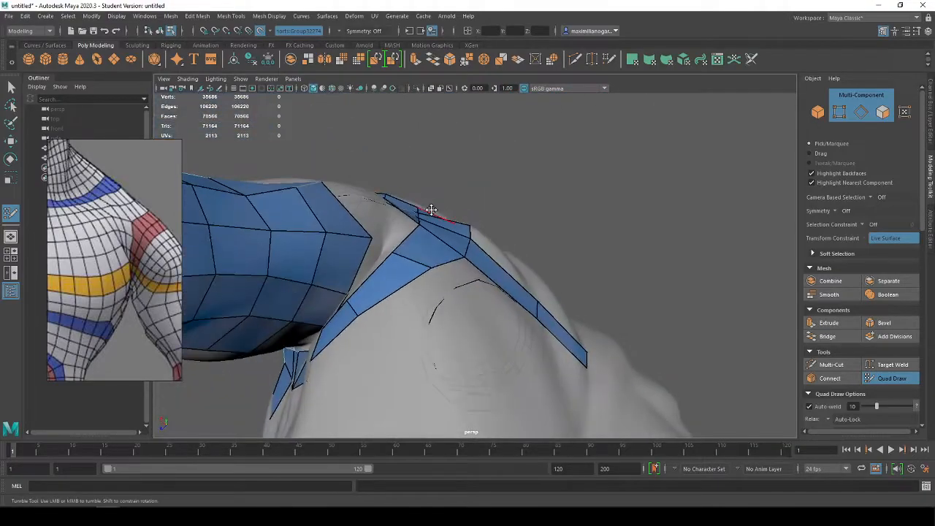
Try to pull the arm's inner rim vertices onto the armpit strip with Quad Draw.
{"action": "left_click_drag", "start_coordinate": [454, 272], "coordinate": [332, 226], "text": "alt"}
{"action": "left_click", "coordinate": [333, 221]}
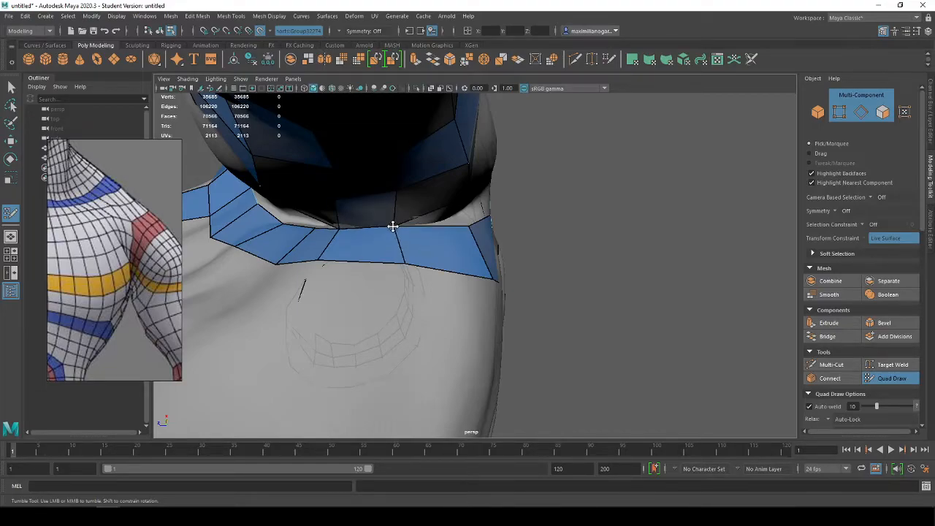
{"action": "mouse_move", "coordinate": [393, 227]}
{"action": "left_mouse_down", "text": "alt"}
{"action": "mouse_move", "coordinate": [370, 242]}
{"action": "mouse_move", "coordinate": [333, 310]}
{"action": "mouse_move", "coordinate": [401, 327]}
{"action": "mouse_move", "coordinate": [361, 288]}
{"action": "left_mouse_up", "text": "alt"}
{"action": "key", "text": "ctrl+z"}
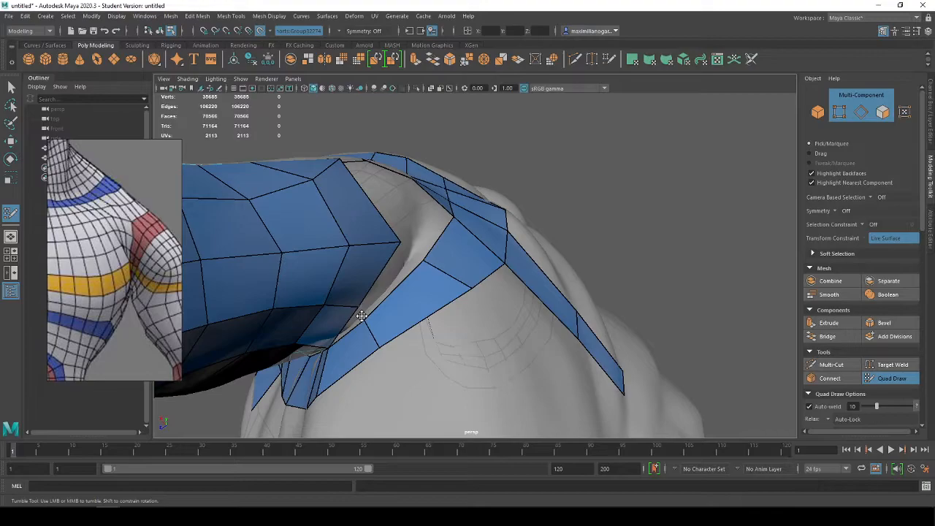
{"action": "right_click_drag", "start_coordinate": [364, 317], "coordinate": [465, 426], "text": "alt"}
{"action": "mouse_move", "coordinate": [466, 426]}
{"action": "left_mouse_down", "text": "alt"}
{"action": "mouse_move", "coordinate": [451, 421]}
{"action": "mouse_move", "coordinate": [522, 346]}
{"action": "mouse_move", "coordinate": [515, 367]}
{"action": "left_mouse_up", "text": "alt"}
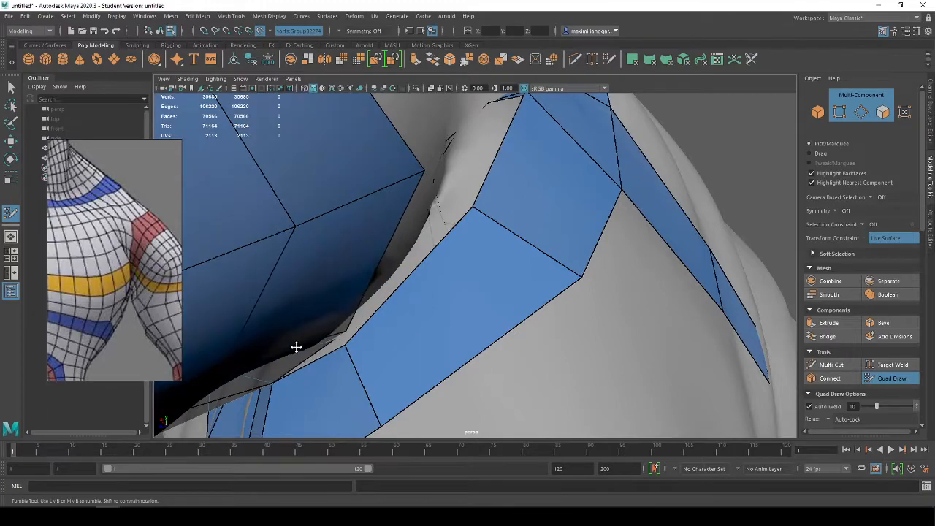
{"action": "left_click_drag", "start_coordinate": [316, 315], "coordinate": [313, 299]}
{"action": "key", "text": "ctrl+z"}
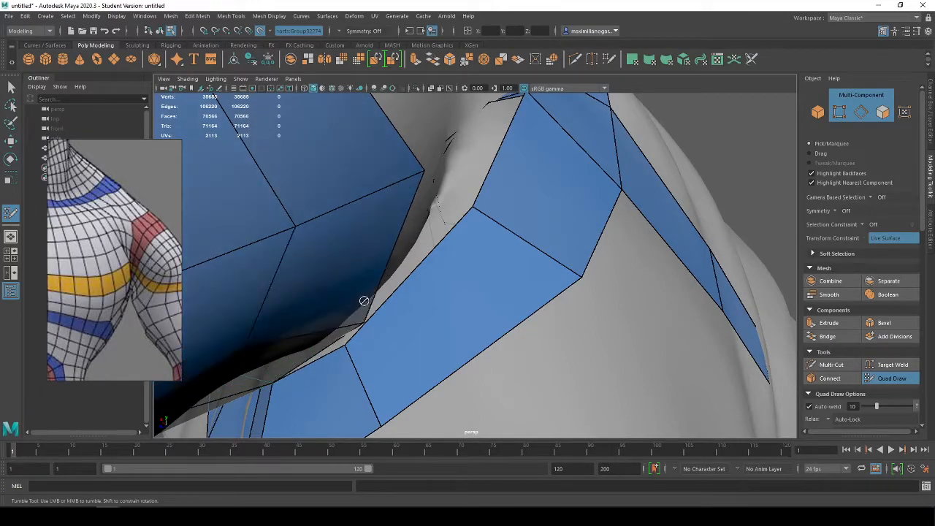
{"action": "key", "text": "ctrl+z"}
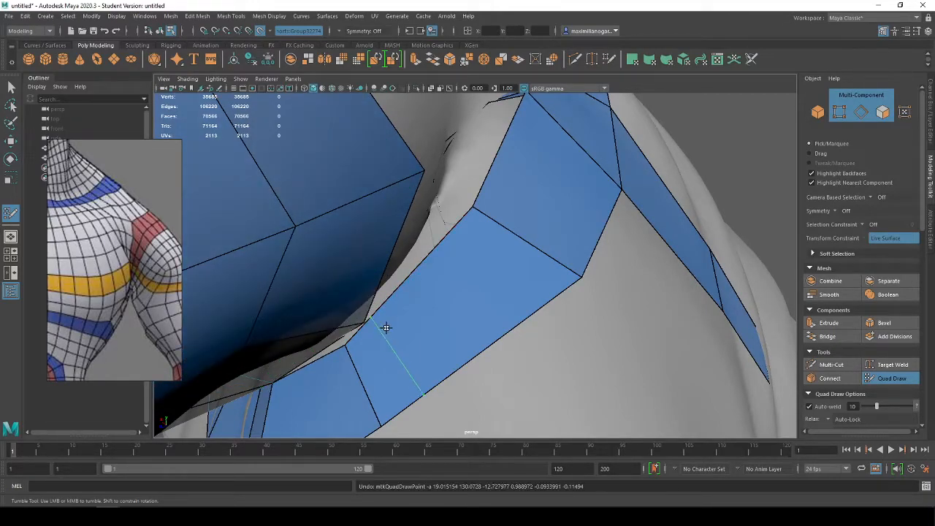
{"action": "mouse_move", "coordinate": [362, 307]}
{"action": "left_mouse_down", "text": "alt"}
{"action": "mouse_move", "coordinate": [329, 290]}
{"action": "mouse_move", "coordinate": [327, 333]}
{"action": "mouse_move", "coordinate": [315, 309]}
{"action": "mouse_move", "coordinate": [350, 328]}
{"action": "mouse_move", "coordinate": [375, 323]}
{"action": "left_mouse_up", "text": "alt"}
{"action": "left_click_drag", "start_coordinate": [382, 282], "coordinate": [393, 244], "text": "alt"}
{"action": "right_click_drag", "start_coordinate": [443, 286], "coordinate": [446, 251], "text": "alt"}
{"action": "left_click_drag", "start_coordinate": [447, 251], "coordinate": [428, 284], "text": "alt"}
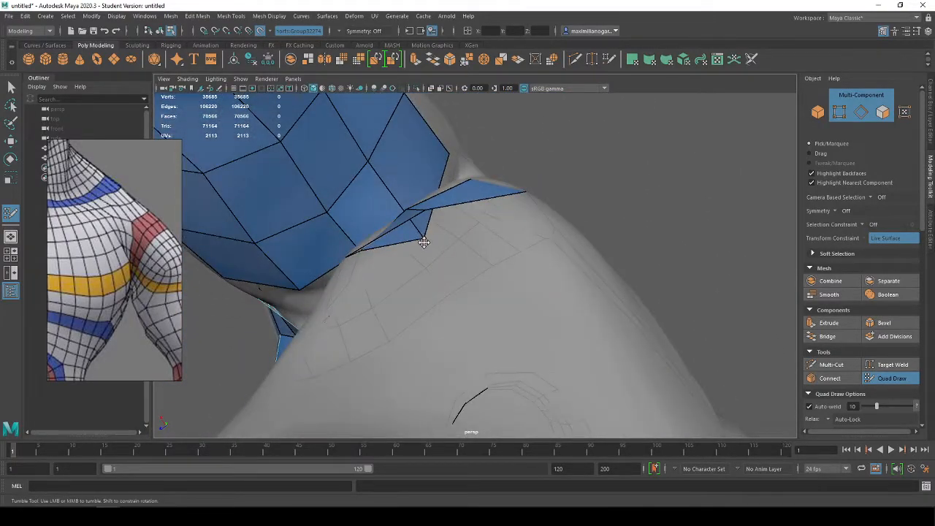
{"action": "mouse_move", "coordinate": [414, 229]}
{"action": "left_mouse_down"}
{"action": "mouse_move", "coordinate": [402, 209]}
{"action": "mouse_move", "coordinate": [464, 236]}
{"action": "mouse_move", "coordinate": [396, 232]}
{"action": "left_mouse_up"}
Leave Quad Draw, isolate the retopology mesh and switch it to vertex selection.
{"action": "key", "text": "w"}
{"action": "right_click_drag", "start_coordinate": [397, 232], "coordinate": [351, 224]}
{"action": "right_click", "coordinate": [351, 219]}
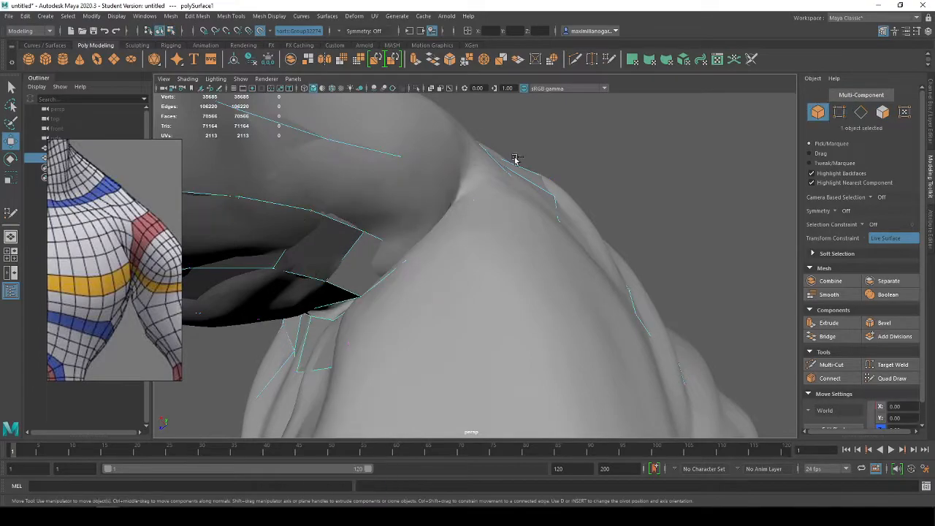
{"action": "key", "text": "ctrl+1"}
{"action": "left_click_drag", "start_coordinate": [494, 279], "coordinate": [517, 294], "text": "alt"}
{"action": "right_click_drag", "start_coordinate": [421, 248], "coordinate": [340, 222]}
Merge the arm's inner rim vertices with the matching vertices of the armpit strip.
{"action": "left_click_drag", "start_coordinate": [345, 224], "coordinate": [411, 232], "text": "alt"}
{"action": "left_click", "coordinate": [428, 275]}
{"action": "right_click_drag", "start_coordinate": [429, 280], "coordinate": [428, 196], "text": "shift"}
{"action": "left_click_drag", "start_coordinate": [416, 289], "coordinate": [417, 291]}
{"action": "left_click_drag", "start_coordinate": [417, 291], "coordinate": [419, 269], "text": "alt"}
Return to object mode, show the sculpted body again and resume Quad Draw on the retopology mesh.
{"action": "key", "text": "w"}
{"action": "right_click_drag", "start_coordinate": [424, 247], "coordinate": [471, 233]}
{"action": "left_click_drag", "start_coordinate": [472, 232], "coordinate": [550, 200], "text": "alt"}
{"action": "left_click", "coordinate": [608, 62]}
{"action": "mouse_move", "coordinate": [491, 311]}
{"action": "left_mouse_down", "text": "alt"}
{"action": "mouse_move", "coordinate": [490, 297]}
{"action": "mouse_move", "coordinate": [473, 290]}
{"action": "left_mouse_up", "text": "alt"}
{"action": "mouse_move", "coordinate": [572, 175]}
{"action": "left_mouse_down", "text": "alt"}
{"action": "mouse_move", "coordinate": [482, 241]}
{"action": "mouse_move", "coordinate": [428, 302]}
{"action": "mouse_move", "coordinate": [429, 275]}
{"action": "left_mouse_up", "text": "alt"}
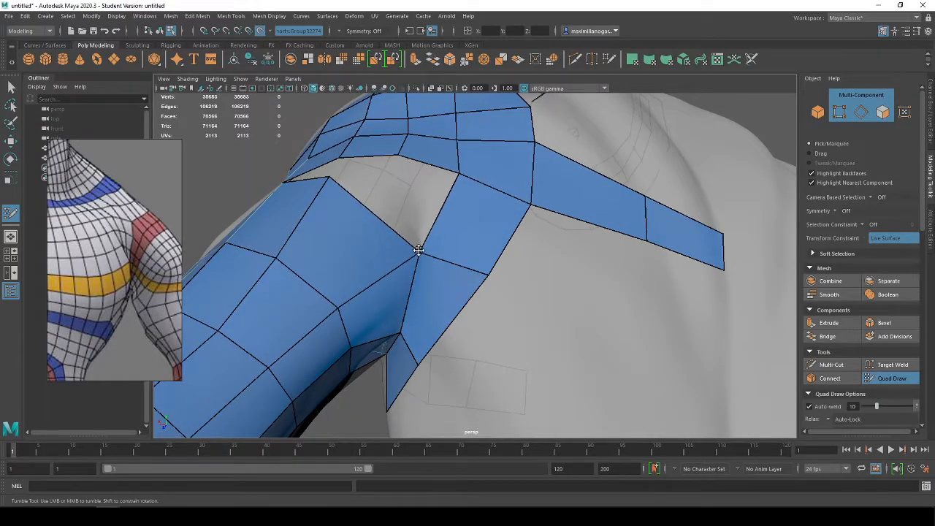
Delete the surplus cross edge in the front armpit strip and weld the strip to the arm's rim.
{"action": "mouse_move", "coordinate": [439, 245]}
{"action": "left_mouse_down", "text": "alt"}
{"action": "mouse_move", "coordinate": [507, 217]}
{"action": "mouse_move", "coordinate": [604, 253]}
{"action": "mouse_move", "coordinate": [616, 244]}
{"action": "mouse_move", "coordinate": [571, 217]}
{"action": "mouse_move", "coordinate": [520, 225]}
{"action": "mouse_move", "coordinate": [506, 280]}
{"action": "left_mouse_up", "text": "alt"}
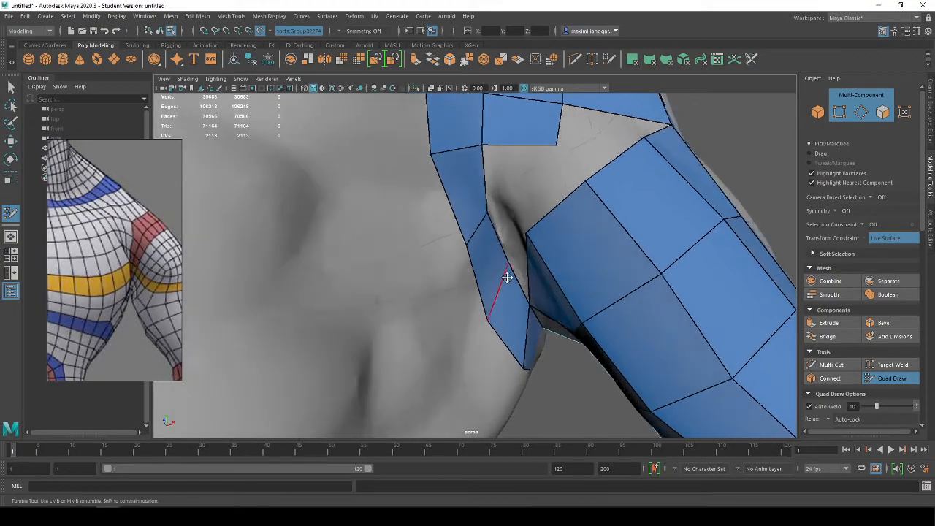
{"action": "left_click_drag", "start_coordinate": [516, 227], "coordinate": [610, 287], "text": "alt"}
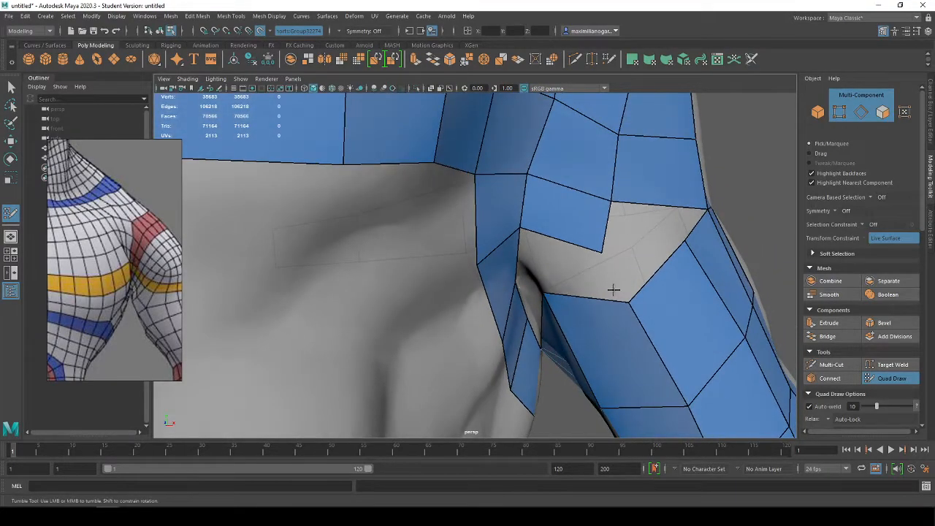
{"action": "left_click_drag", "start_coordinate": [553, 268], "coordinate": [494, 225], "text": "alt"}
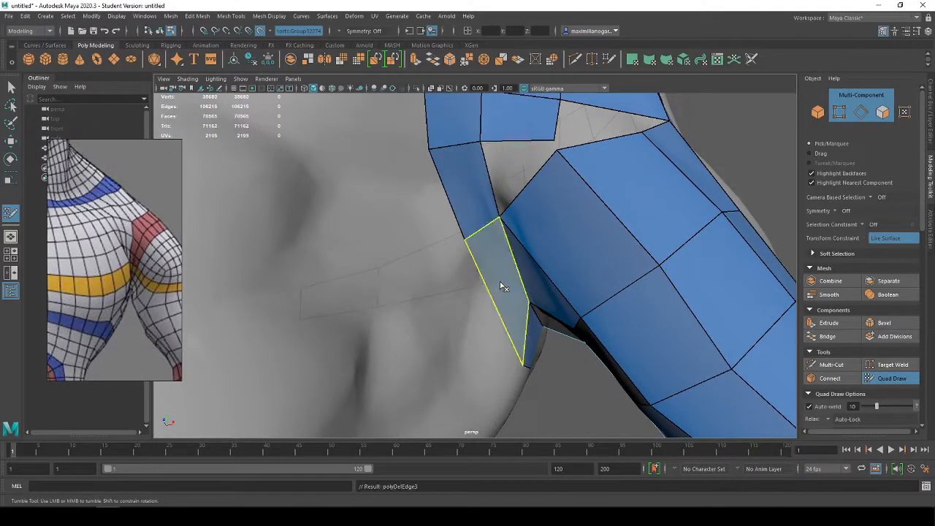
{"action": "left_click_drag", "start_coordinate": [511, 287], "coordinate": [519, 282], "text": "alt"}
{"action": "mouse_move", "coordinate": [531, 330]}
{"action": "left_mouse_down", "text": "alt"}
{"action": "mouse_move", "coordinate": [453, 278]}
{"action": "mouse_move", "coordinate": [420, 228]}
{"action": "left_mouse_up", "text": "alt"}
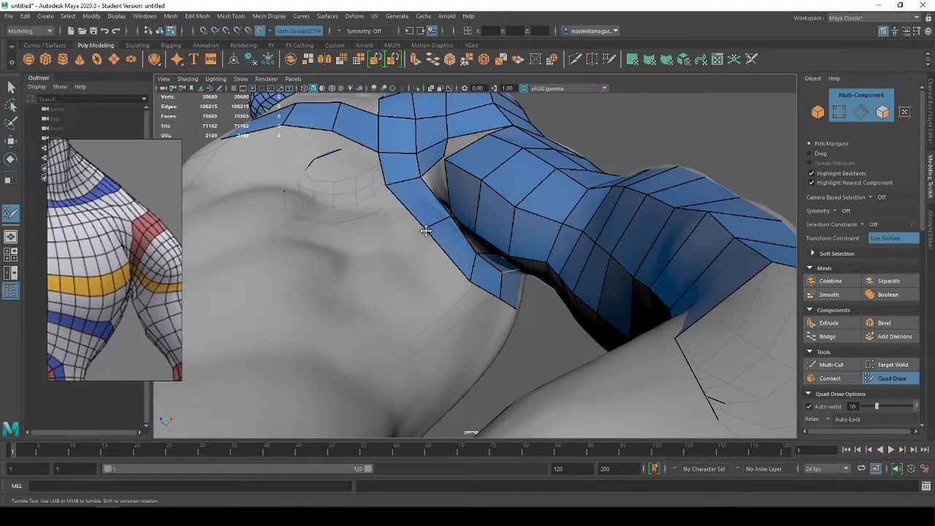
{"action": "mouse_move", "coordinate": [468, 270]}
{"action": "left_mouse_down", "text": "alt"}
{"action": "mouse_move", "coordinate": [478, 295]}
{"action": "mouse_move", "coordinate": [448, 259]}
{"action": "mouse_move", "coordinate": [474, 260]}
{"action": "left_mouse_up", "text": "alt"}
{"action": "right_click_drag", "start_coordinate": [473, 260], "coordinate": [507, 259], "text": "alt"}
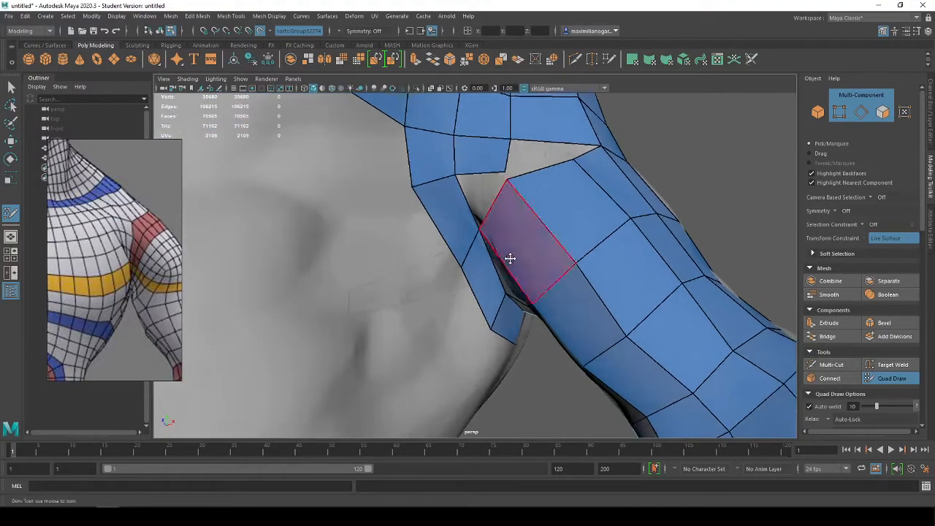
Bridge the front armpit gap with a quad and weld the surrounding shoulder and arm vertices to close it.
{"action": "middle_click_drag", "start_coordinate": [506, 227], "coordinate": [476, 322], "text": "alt"}
{"action": "left_click_drag", "start_coordinate": [476, 321], "coordinate": [481, 268], "text": "alt"}
{"action": "right_click_drag", "start_coordinate": [480, 268], "coordinate": [521, 316], "text": "alt"}
{"action": "mouse_move", "coordinate": [514, 307]}
{"action": "left_mouse_down"}
{"action": "mouse_move", "coordinate": [512, 282]}
{"action": "mouse_move", "coordinate": [490, 329]}
{"action": "mouse_move", "coordinate": [484, 245]}
{"action": "left_mouse_up"}
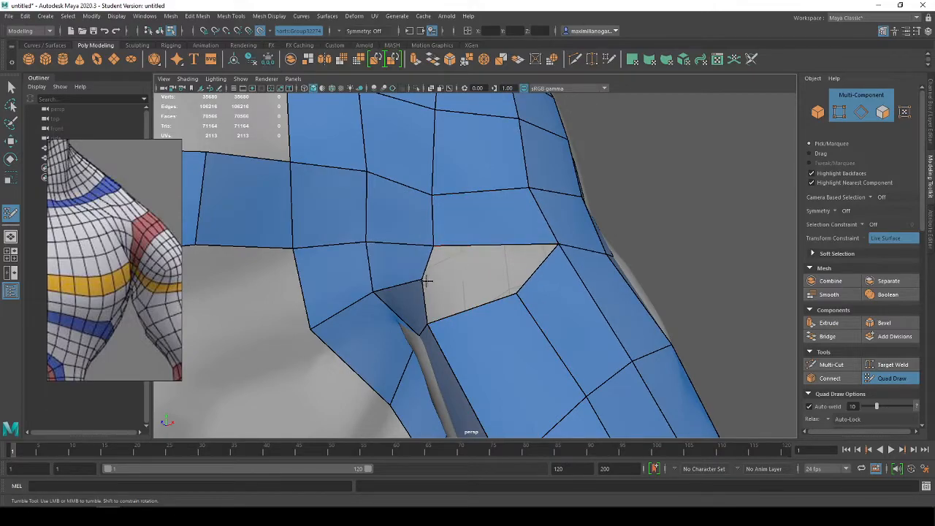
{"action": "mouse_move", "coordinate": [435, 278]}
{"action": "left_mouse_down", "text": "alt"}
{"action": "mouse_move", "coordinate": [507, 230]}
{"action": "mouse_move", "coordinate": [538, 242]}
{"action": "mouse_move", "coordinate": [558, 286]}
{"action": "mouse_move", "coordinate": [539, 290]}
{"action": "left_mouse_up", "text": "alt"}
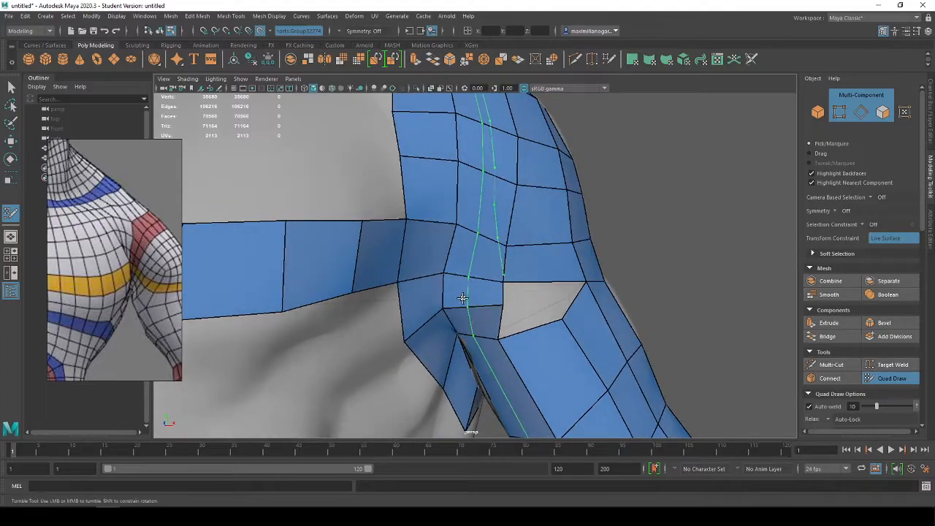
{"action": "mouse_move", "coordinate": [503, 313]}
{"action": "left_mouse_down"}
{"action": "mouse_move", "coordinate": [569, 307]}
{"action": "mouse_move", "coordinate": [424, 326]}
{"action": "left_mouse_up"}
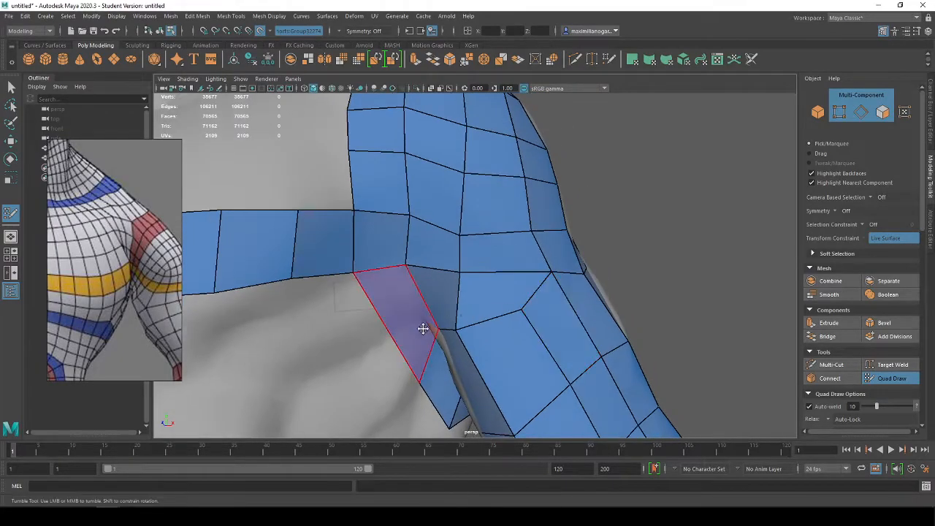
Reposition the strip vertices at the front of the armpit so the joined quads flow evenly.
{"action": "left_click_drag", "start_coordinate": [424, 380], "coordinate": [393, 349]}
{"action": "scroll", "coordinate": [445, 302], "scroll_direction": "down", "scroll_amount": 2}
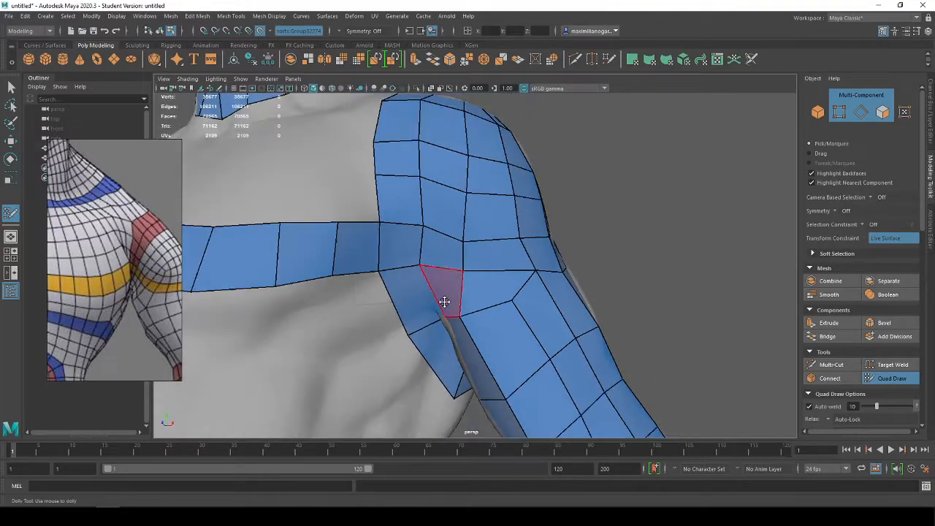
{"action": "scroll", "coordinate": [416, 299], "scroll_direction": "down", "scroll_amount": 4}
{"action": "mouse_move", "coordinate": [426, 297]}
{"action": "left_mouse_down", "text": "alt"}
{"action": "mouse_move", "coordinate": [443, 265]}
{"action": "mouse_move", "coordinate": [424, 282]}
{"action": "left_mouse_up", "text": "alt"}
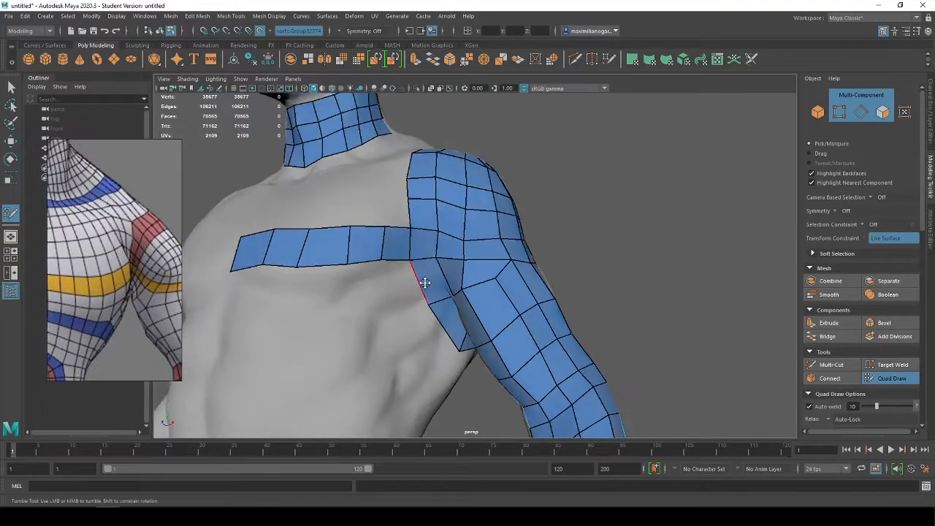
{"action": "scroll", "coordinate": [422, 301], "scroll_direction": "up", "scroll_amount": 4}
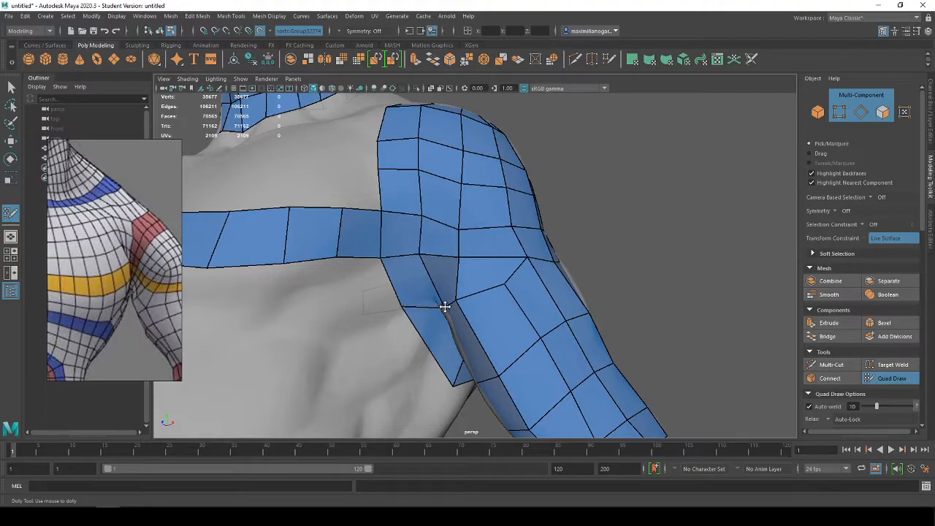
{"action": "scroll", "coordinate": [437, 301], "scroll_direction": "down", "scroll_amount": 2}
{"action": "left_click_drag", "start_coordinate": [467, 299], "coordinate": [500, 325], "text": "alt"}
{"action": "scroll", "coordinate": [500, 321], "scroll_direction": "down", "scroll_amount": 5}
Insert an edge loop around the upper arm and adjust the rim of the gap behind the shoulder.
{"action": "left_click_drag", "start_coordinate": [502, 256], "coordinate": [350, 290], "text": "alt"}
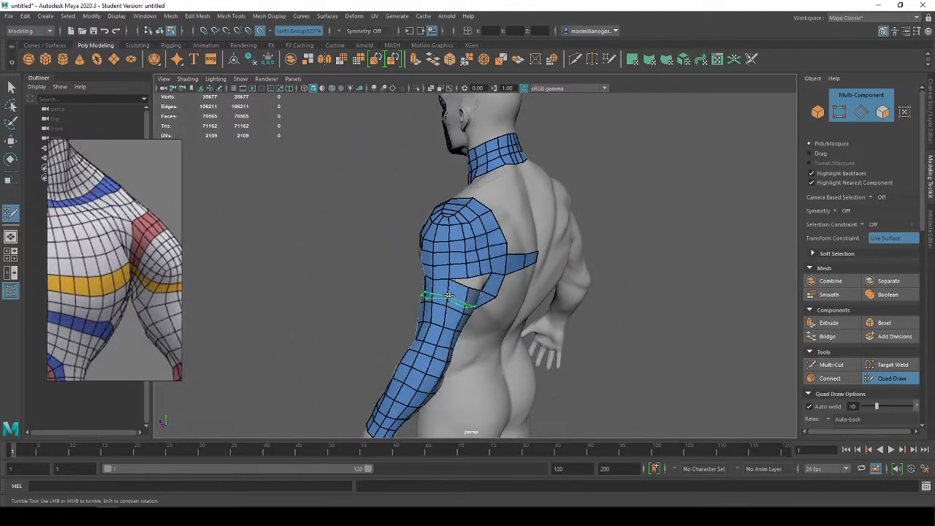
{"action": "left_click_drag", "start_coordinate": [392, 319], "coordinate": [451, 303], "text": "alt"}
{"action": "scroll", "coordinate": [529, 321], "scroll_direction": "up", "scroll_amount": 5}
{"action": "left_click_drag", "start_coordinate": [528, 321], "coordinate": [444, 282], "text": "alt"}
{"action": "scroll", "coordinate": [434, 312], "scroll_direction": "up", "scroll_amount": 3}
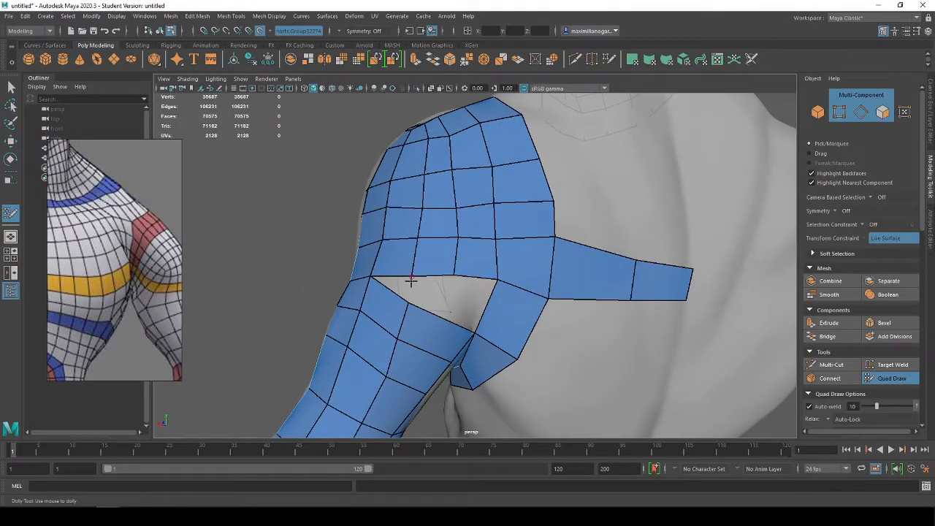
{"action": "mouse_move", "coordinate": [409, 303]}
{"action": "left_mouse_down", "text": "alt"}
{"action": "mouse_move", "coordinate": [447, 275]}
{"action": "mouse_move", "coordinate": [412, 308]}
{"action": "left_mouse_up", "text": "alt"}
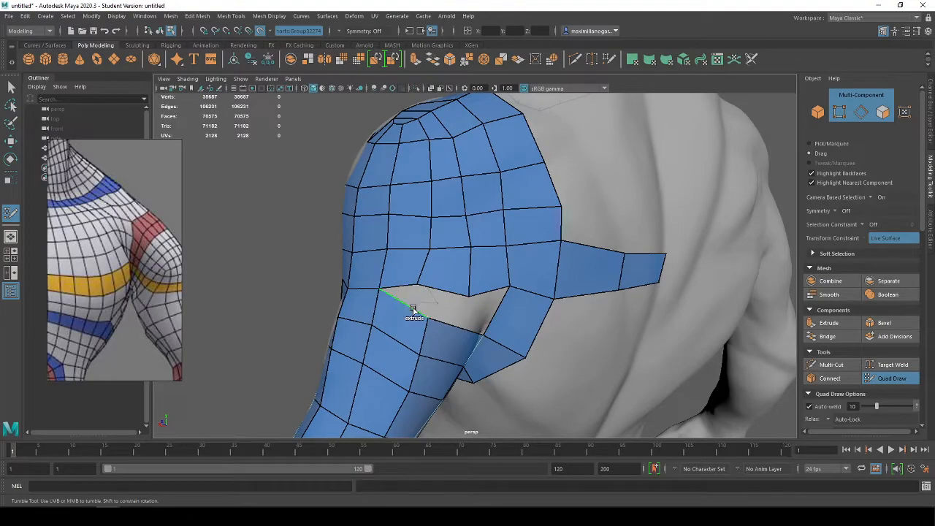
Close the remaining gap behind the shoulder with quads and check the joined arm, armpit and chest strip from all sides.
{"action": "mouse_move", "coordinate": [455, 290]}
{"action": "left_mouse_down", "text": "alt"}
{"action": "mouse_move", "coordinate": [432, 293]}
{"action": "mouse_move", "coordinate": [429, 306]}
{"action": "left_mouse_up", "text": "alt"}
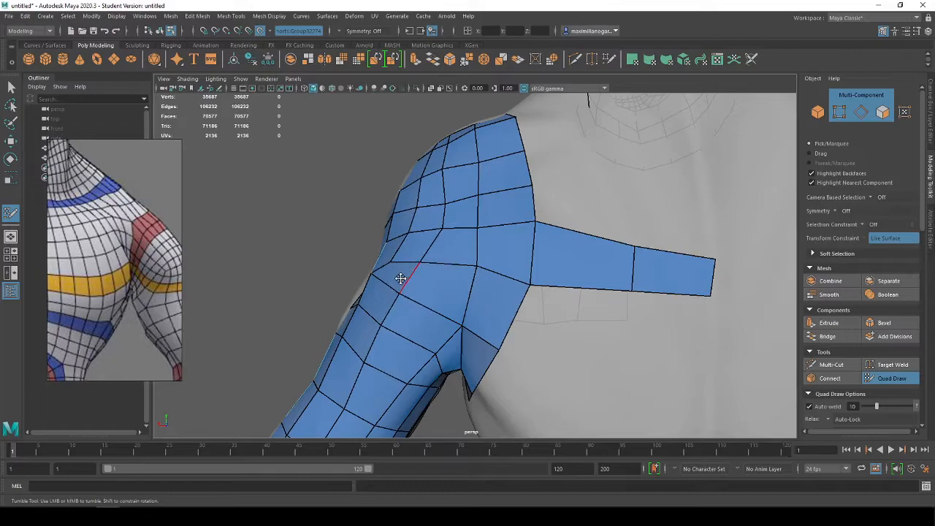
{"action": "left_click_drag", "start_coordinate": [402, 278], "coordinate": [397, 289], "text": "alt"}
{"action": "left_click_drag", "start_coordinate": [456, 299], "coordinate": [478, 274], "text": "alt"}
{"action": "left_click_drag", "start_coordinate": [508, 324], "coordinate": [489, 281], "text": "alt"}
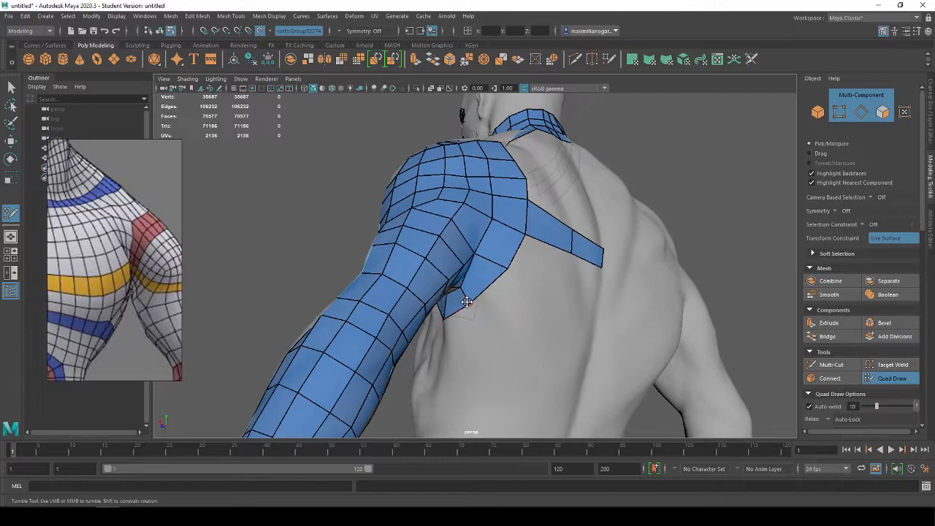
{"action": "left_click_drag", "start_coordinate": [441, 319], "coordinate": [469, 302], "text": "alt"}
{"action": "left_click_drag", "start_coordinate": [435, 251], "coordinate": [432, 269], "text": "alt"}
{"action": "middle_click_drag", "start_coordinate": [431, 270], "coordinate": [442, 286], "text": "alt"}
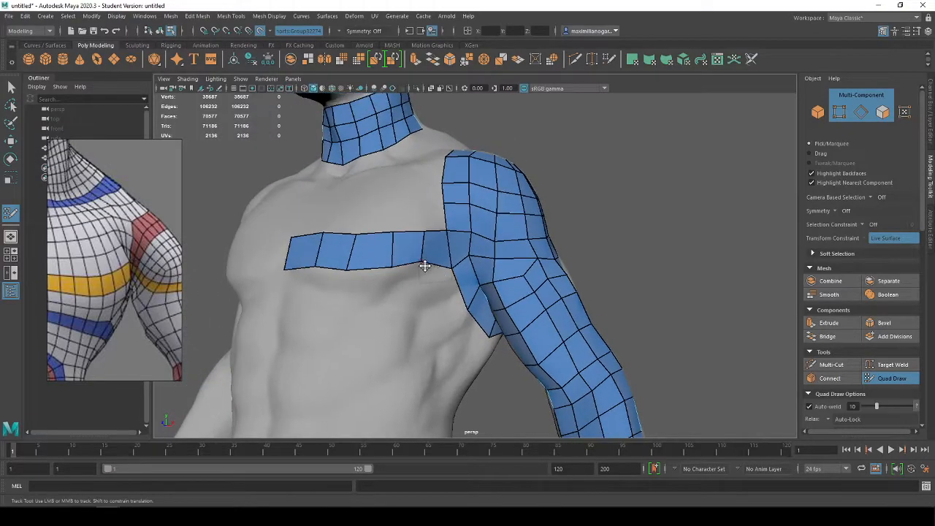
{"action": "left_click_drag", "start_coordinate": [343, 266], "coordinate": [313, 277]}
{"action": "scroll", "coordinate": [417, 215], "scroll_direction": "down", "scroll_amount": 10}
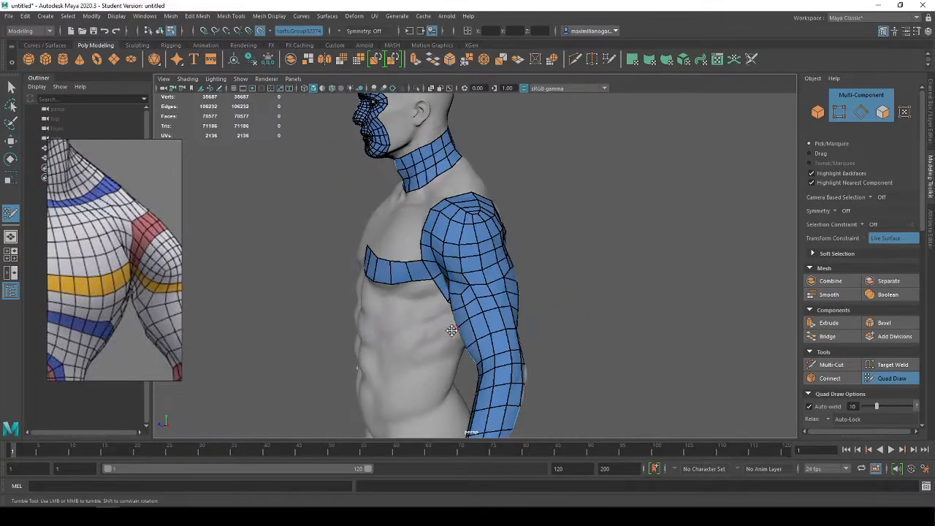
Isolate the retopology mesh to examine its arm and armpit, comparing it with the full sculpt.
{"action": "key", "text": "w"}
{"action": "key", "text": "ctrl+1"}
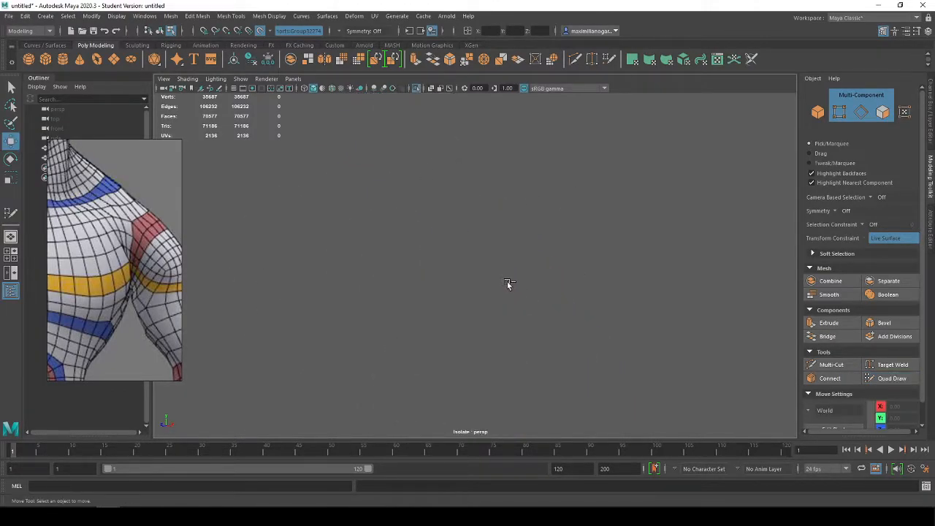
{"action": "key", "text": "ctrl+1"}
{"action": "left_click", "coordinate": [481, 254]}
{"action": "key", "text": "ctrl+1"}
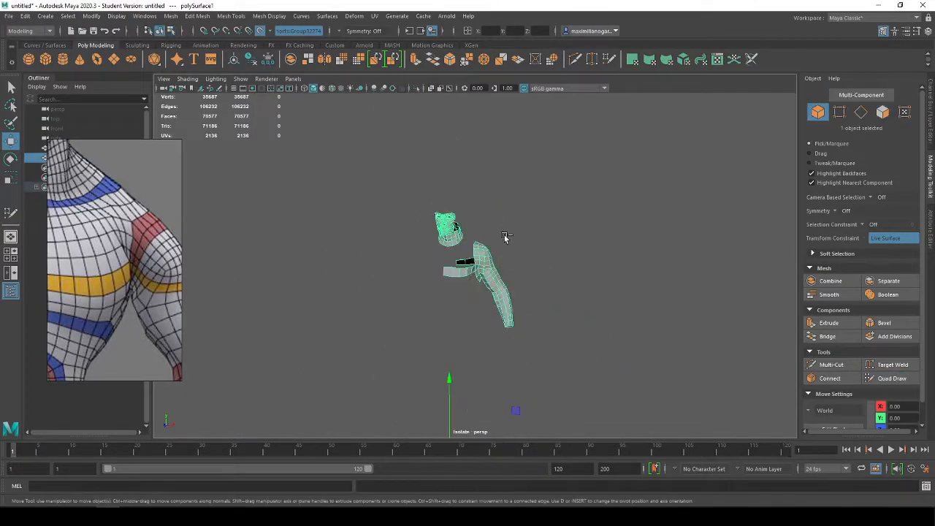
{"action": "key", "text": "f"}
{"action": "left_click_drag", "start_coordinate": [504, 247], "coordinate": [578, 285], "text": "alt"}
{"action": "scroll", "coordinate": [537, 270], "scroll_direction": "down", "scroll_amount": 2}
{"action": "scroll", "coordinate": [550, 279], "scroll_direction": "up", "scroll_amount": 5}
{"action": "mouse_move", "coordinate": [583, 276]}
{"action": "left_mouse_down", "text": "alt"}
{"action": "mouse_move", "coordinate": [473, 277]}
{"action": "mouse_move", "coordinate": [639, 296]}
{"action": "mouse_move", "coordinate": [568, 293]}
{"action": "mouse_move", "coordinate": [584, 293]}
{"action": "left_mouse_up", "text": "alt"}
{"action": "key", "text": "ctrl+1"}
{"action": "key", "text": "ctrl+1"}
{"action": "scroll", "coordinate": [569, 284], "scroll_direction": "down", "scroll_amount": 3}
{"action": "key", "text": "ctrl+1"}
{"action": "key", "text": "ctrl+1"}
{"action": "key", "text": "ctrl+1"}
Examine the sculpt's torso, hips and legs against the full-body reference to plan the leg topology.
{"action": "scroll", "coordinate": [573, 291], "scroll_direction": "down", "scroll_amount": 5}
{"action": "scroll", "coordinate": [126, 293], "scroll_direction": "down", "scroll_amount": 6}
{"action": "left_click_drag", "start_coordinate": [565, 337], "coordinate": [578, 342], "text": "alt"}
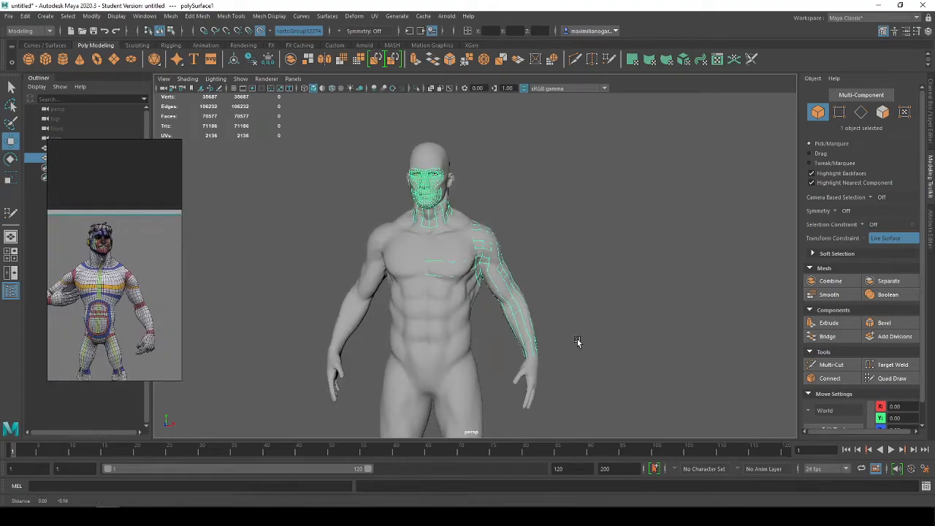
{"action": "middle_click_drag", "start_coordinate": [578, 342], "coordinate": [585, 265], "text": "alt"}
{"action": "scroll", "coordinate": [556, 272], "scroll_direction": "up", "scroll_amount": 5}
{"action": "mouse_move", "coordinate": [595, 285]}
{"action": "left_mouse_down", "text": "alt"}
{"action": "mouse_move", "coordinate": [611, 285]}
{"action": "mouse_move", "coordinate": [587, 280]}
{"action": "left_mouse_up", "text": "alt"}
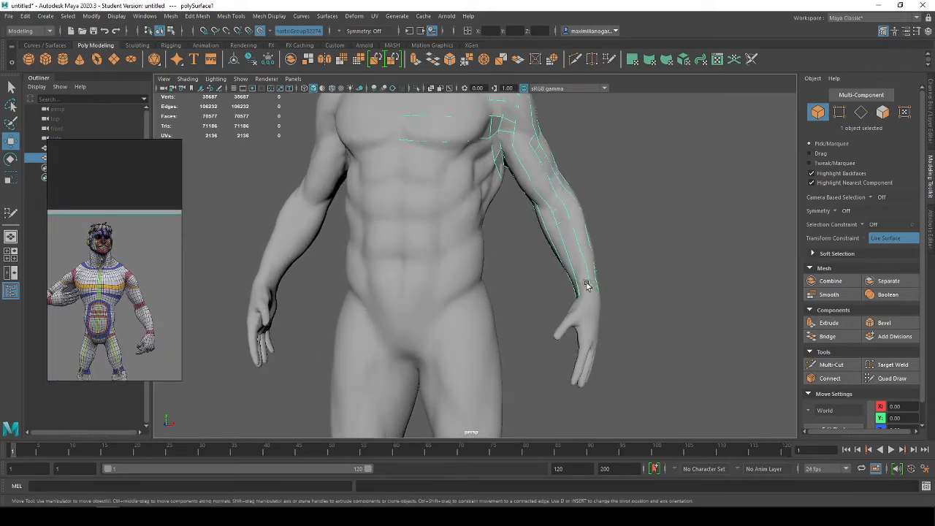
{"action": "scroll", "coordinate": [501, 241], "scroll_direction": "down", "scroll_amount": 3}
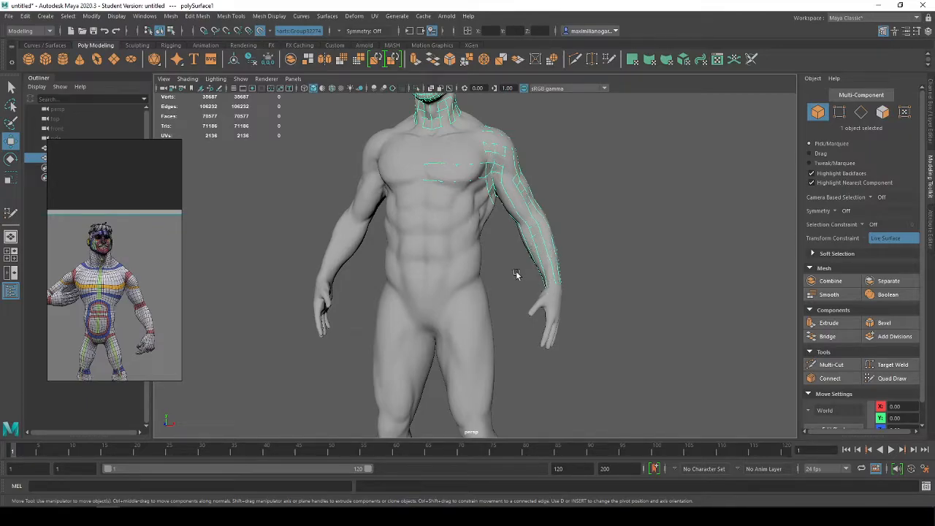
{"action": "left_click_drag", "start_coordinate": [493, 297], "coordinate": [509, 301], "text": "alt"}
{"action": "middle_click_drag", "start_coordinate": [509, 300], "coordinate": [514, 244], "text": "alt"}
{"action": "left_click_drag", "start_coordinate": [514, 244], "coordinate": [528, 246], "text": "alt"}
{"action": "scroll", "coordinate": [516, 252], "scroll_direction": "up", "scroll_amount": 3}
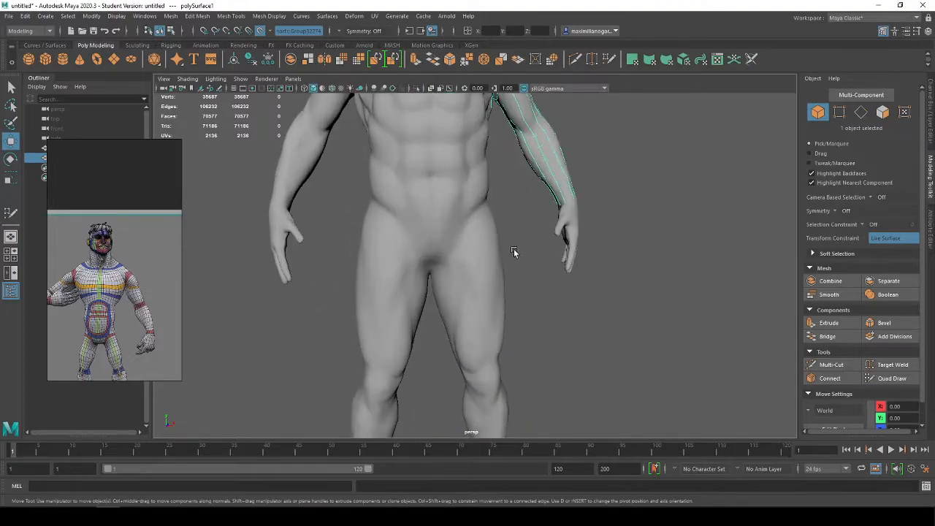
{"action": "left_click_drag", "start_coordinate": [577, 279], "coordinate": [603, 284], "text": "alt"}
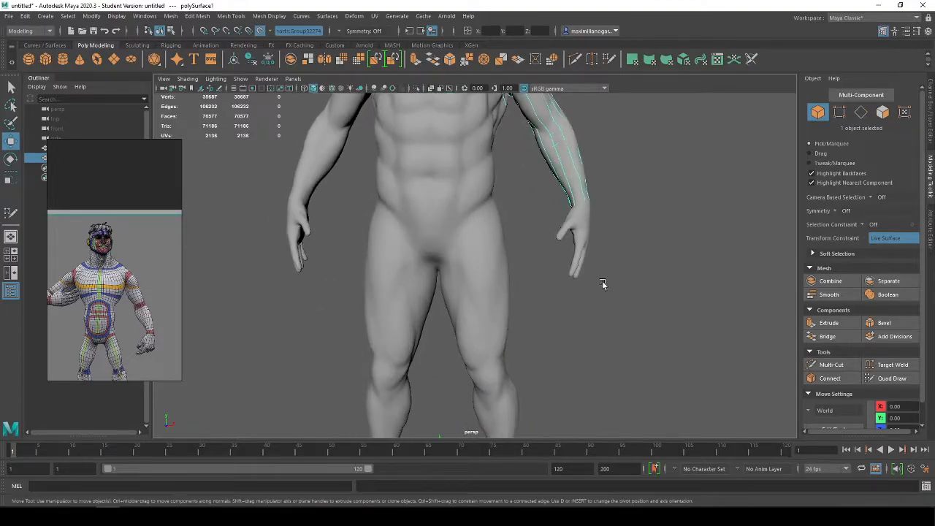
Resume Quad Draw and build the first quads from the groin upward along the front thigh crease.
{"action": "left_click", "coordinate": [888, 380]}
{"action": "scroll", "coordinate": [477, 368], "scroll_direction": "up", "scroll_amount": 4}
{"action": "left_click_drag", "start_coordinate": [439, 276], "coordinate": [372, 285], "text": "alt"}
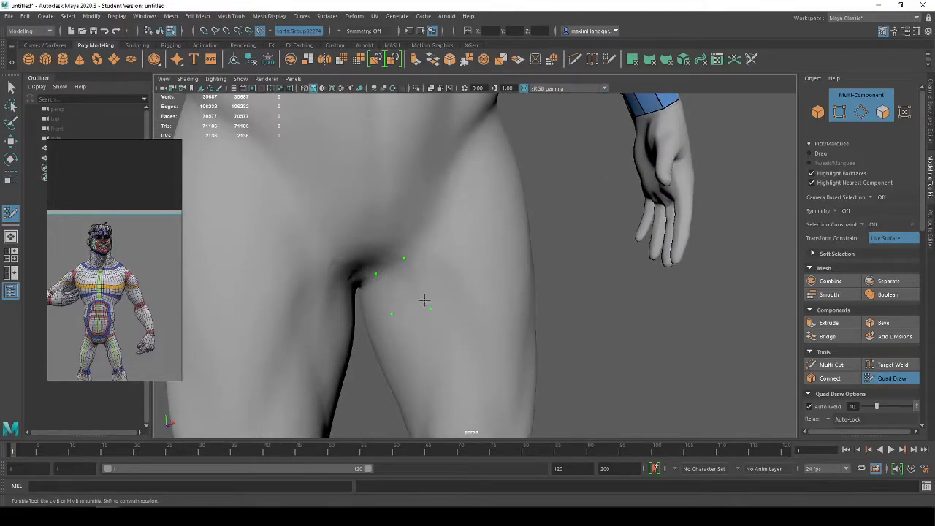
{"action": "left_click", "coordinate": [411, 280], "text": "shift"}
{"action": "left_click_drag", "start_coordinate": [431, 260], "coordinate": [479, 211]}
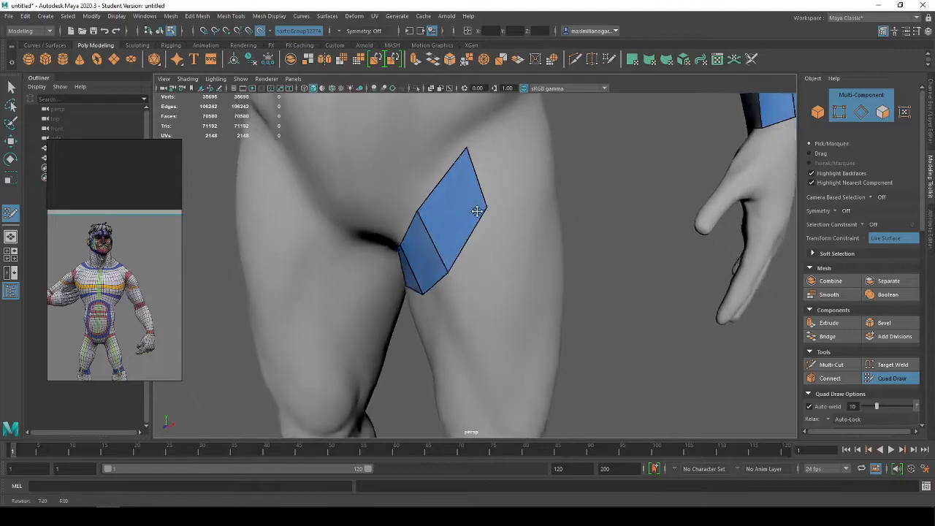
{"action": "middle_click_drag", "start_coordinate": [479, 211], "coordinate": [448, 246], "text": "alt"}
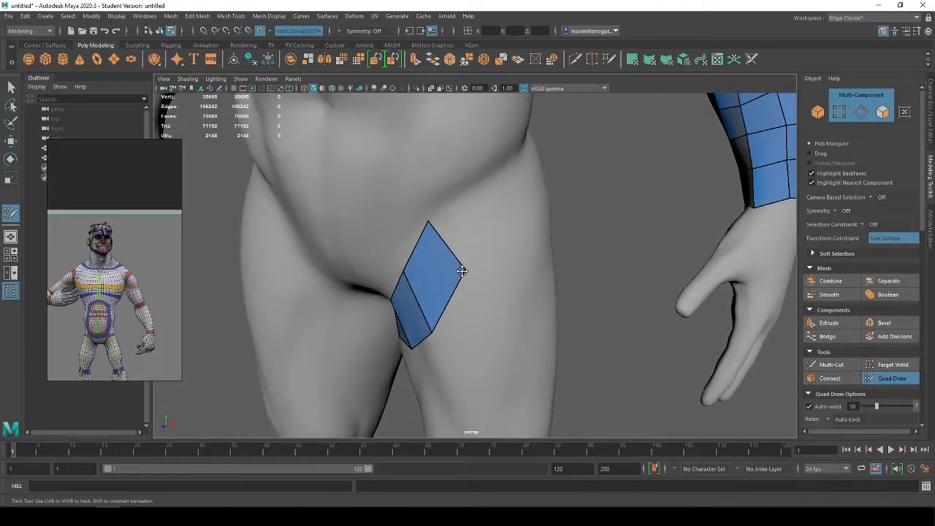
Extend the quad strip up the front thigh crease, over the outer hip and down toward the buttock.
{"action": "left_click_drag", "start_coordinate": [438, 240], "coordinate": [528, 257]}
{"action": "left_click_drag", "start_coordinate": [527, 312], "coordinate": [534, 324]}
{"action": "left_click_drag", "start_coordinate": [497, 268], "coordinate": [482, 258]}
{"action": "left_click_drag", "start_coordinate": [534, 325], "coordinate": [580, 358]}
{"action": "left_click_drag", "start_coordinate": [526, 336], "coordinate": [531, 304]}
{"action": "middle_click_drag", "start_coordinate": [532, 304], "coordinate": [528, 308], "text": "alt"}
{"action": "left_click_drag", "start_coordinate": [527, 309], "coordinate": [542, 247], "text": "alt"}
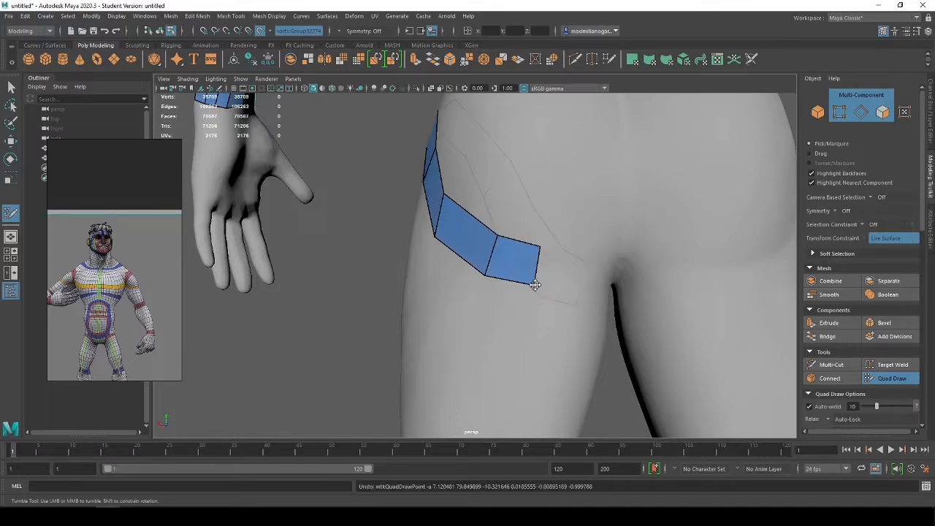
Continue the strip beneath the buttock toward the inner thigh and even out its vertices.
{"action": "left_click_drag", "start_coordinate": [547, 287], "coordinate": [412, 274]}
{"action": "left_click_drag", "start_coordinate": [416, 231], "coordinate": [429, 236]}
{"action": "left_click_drag", "start_coordinate": [423, 282], "coordinate": [421, 271]}
{"action": "left_click_drag", "start_coordinate": [388, 230], "coordinate": [393, 238]}
{"action": "left_click_drag", "start_coordinate": [490, 283], "coordinate": [516, 271], "text": "alt"}
{"action": "left_click_drag", "start_coordinate": [560, 328], "coordinate": [461, 290], "text": "alt"}
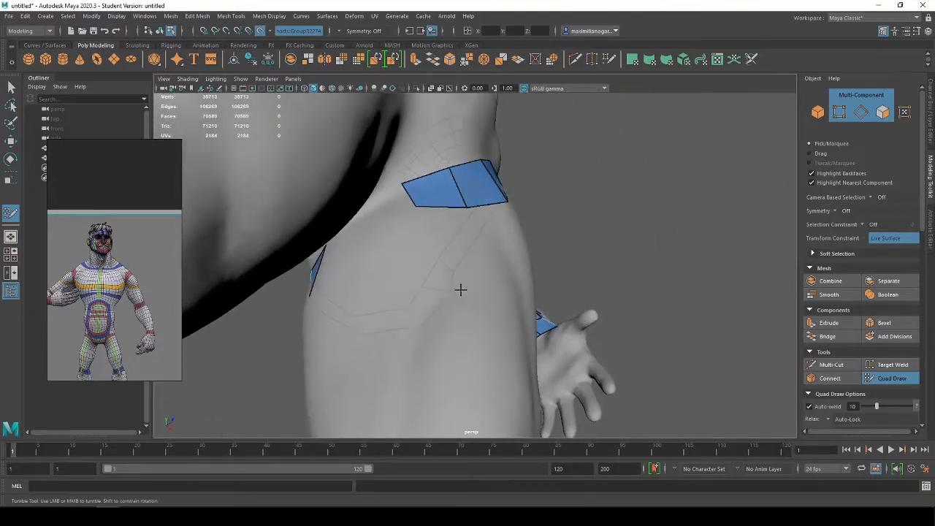
Bridge the inner thigh with quads to close the strip into a ring around the upper leg.
{"action": "mouse_move", "coordinate": [325, 263]}
{"action": "left_mouse_down"}
{"action": "mouse_move", "coordinate": [365, 244]}
{"action": "mouse_move", "coordinate": [359, 234]}
{"action": "mouse_move", "coordinate": [386, 270]}
{"action": "mouse_move", "coordinate": [413, 223]}
{"action": "left_mouse_up"}
{"action": "left_click_drag", "start_coordinate": [414, 226], "coordinate": [395, 261]}
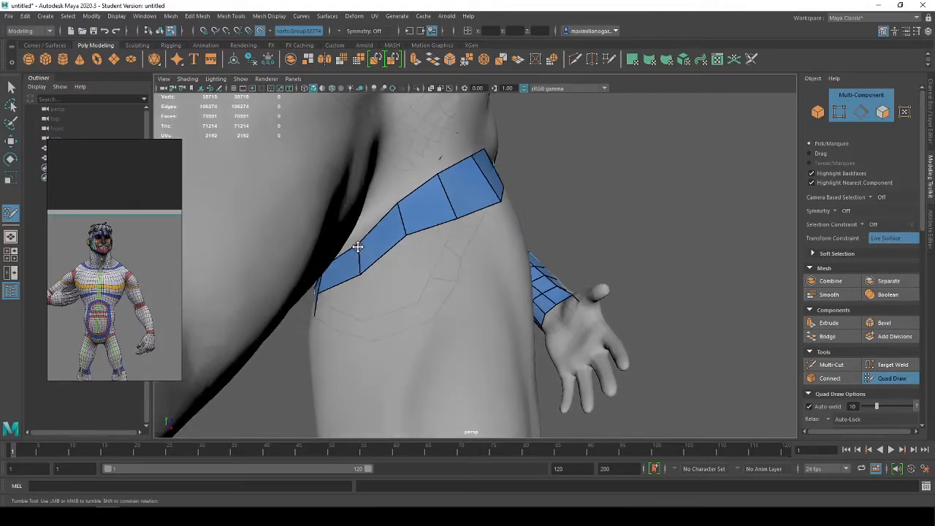
{"action": "left_click_drag", "start_coordinate": [363, 299], "coordinate": [485, 314], "text": "alt"}
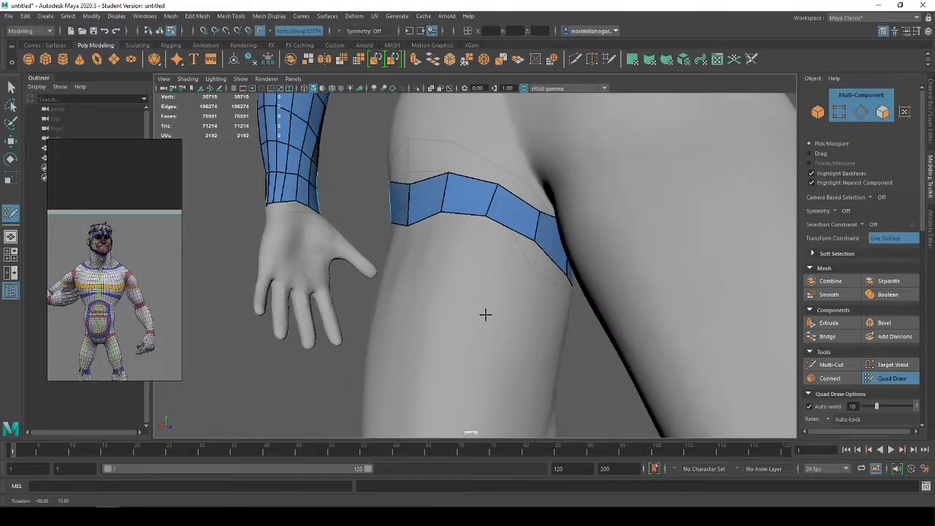
Extrude the lower border of the leg ring down the thigh and relax the new row of quads.
{"action": "mouse_move", "coordinate": [547, 247]}
{"action": "left_mouse_down", "text": "alt"}
{"action": "mouse_move", "coordinate": [395, 237]}
{"action": "mouse_move", "coordinate": [476, 251]}
{"action": "mouse_move", "coordinate": [540, 293]}
{"action": "mouse_move", "coordinate": [480, 255]}
{"action": "mouse_move", "coordinate": [660, 251]}
{"action": "mouse_move", "coordinate": [518, 288]}
{"action": "mouse_move", "coordinate": [467, 223]}
{"action": "mouse_move", "coordinate": [483, 219]}
{"action": "mouse_move", "coordinate": [472, 277]}
{"action": "mouse_move", "coordinate": [329, 272]}
{"action": "left_mouse_up", "text": "alt"}
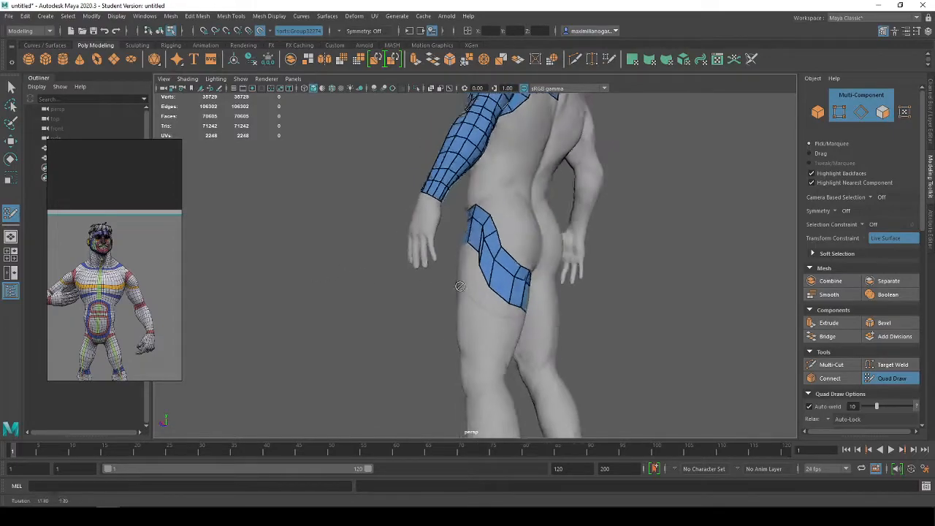
{"action": "right_click_drag", "start_coordinate": [329, 272], "coordinate": [496, 241], "text": "alt"}
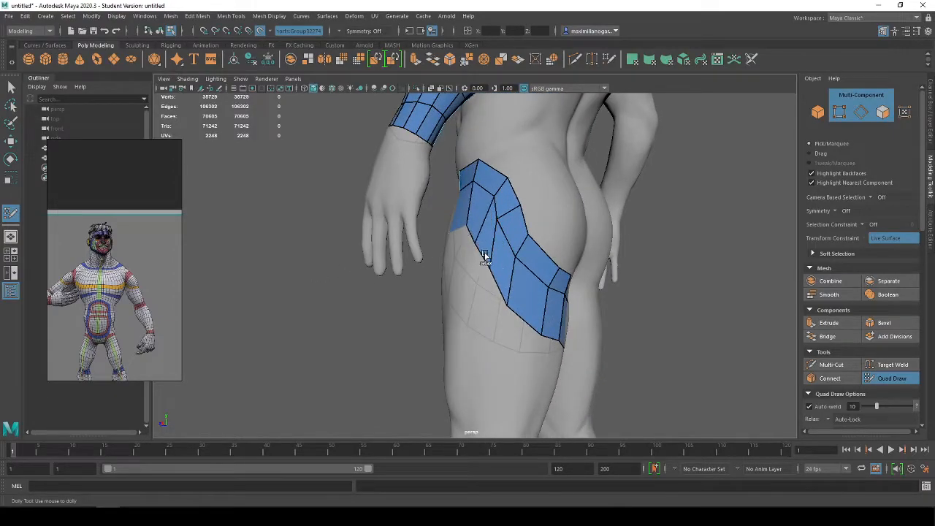
{"action": "mouse_move", "coordinate": [501, 299]}
{"action": "left_mouse_down", "text": "alt"}
{"action": "mouse_move", "coordinate": [515, 244]}
{"action": "mouse_move", "coordinate": [462, 239]}
{"action": "left_mouse_up", "text": "alt"}
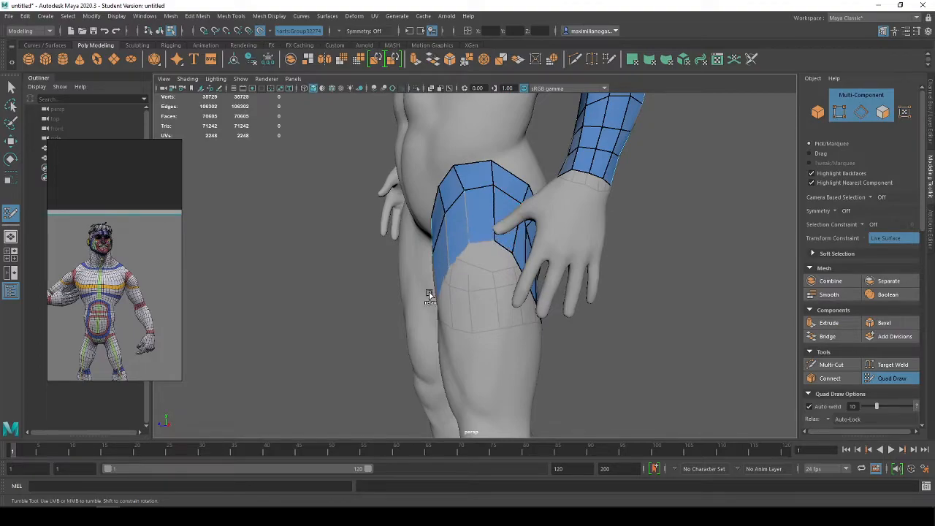
{"action": "left_click_drag", "start_coordinate": [431, 292], "coordinate": [499, 282], "text": "alt"}
{"action": "left_click_drag", "start_coordinate": [423, 357], "coordinate": [456, 338], "text": "alt"}
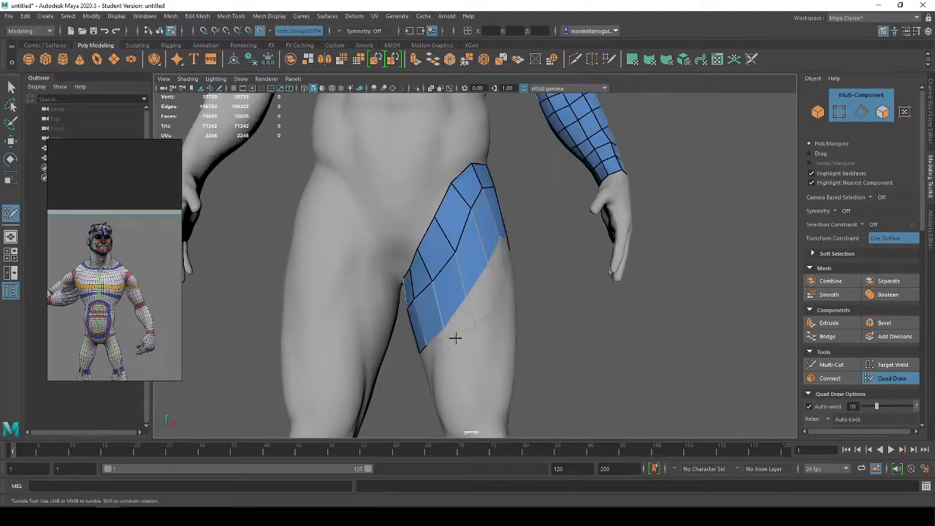
Extrude another ring of quads down to mid-thigh and relax its lower border all around the leg.
{"action": "left_click_drag", "start_coordinate": [499, 263], "coordinate": [472, 227], "text": "alt"}
{"action": "key", "text": "Tab"}
{"action": "middle_click_drag", "start_coordinate": [472, 226], "coordinate": [484, 286]}
{"action": "left_click_drag", "start_coordinate": [485, 286], "coordinate": [514, 278], "text": "alt"}
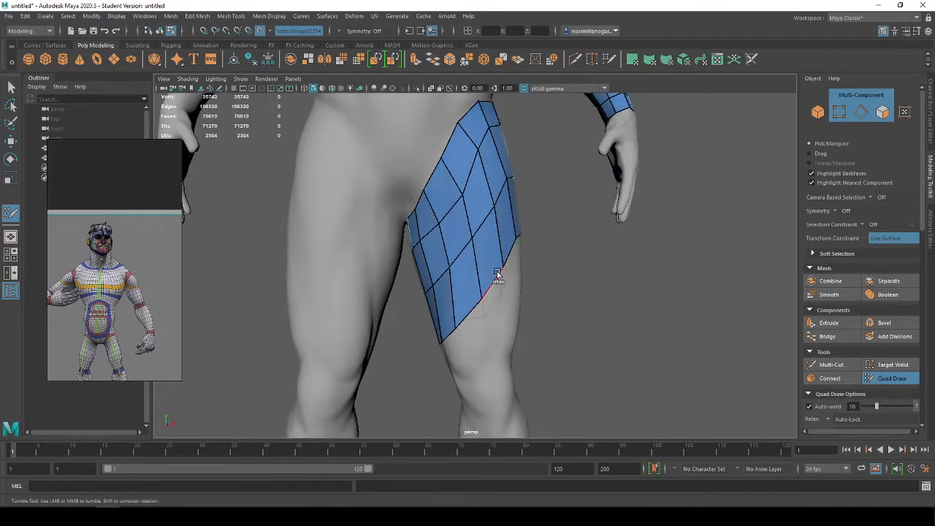
{"action": "left_click_drag", "start_coordinate": [520, 316], "coordinate": [447, 308], "text": "alt"}
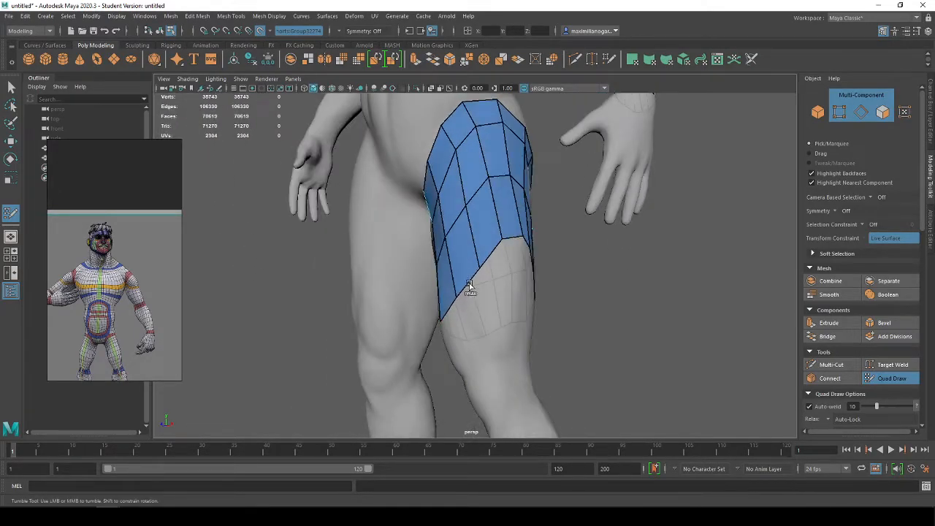
{"action": "left_click_drag", "start_coordinate": [514, 246], "coordinate": [462, 271], "text": "alt"}
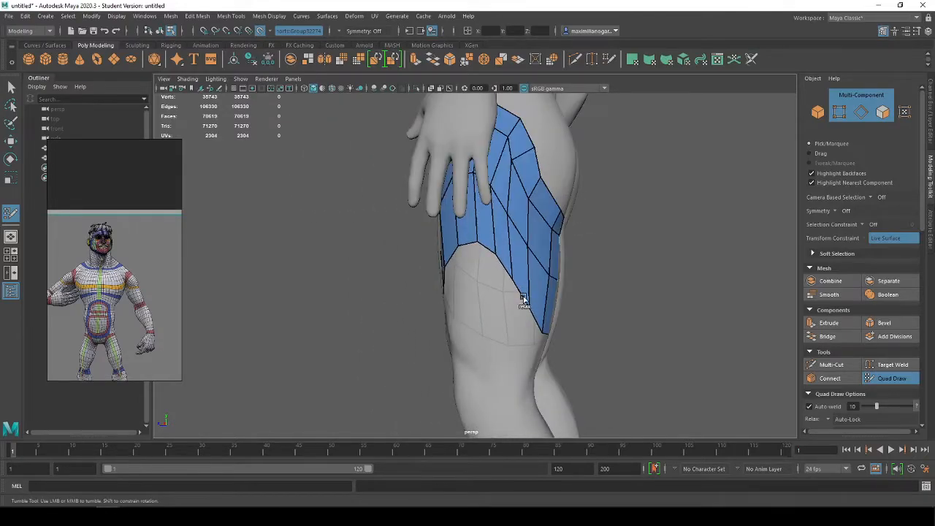
{"action": "left_click_drag", "start_coordinate": [543, 328], "coordinate": [470, 319], "text": "alt"}
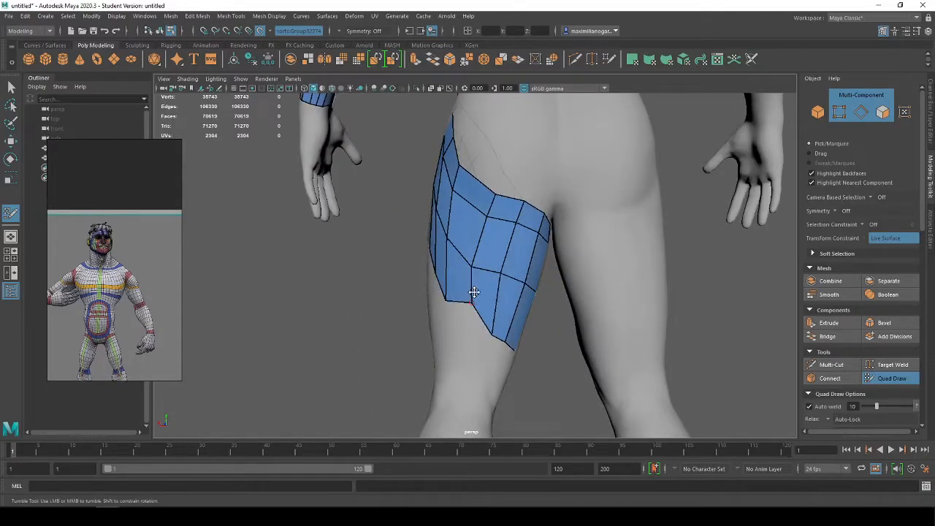
Reposition the vertices on the back of the thigh to space the quads evenly.
{"action": "left_click_drag", "start_coordinate": [484, 243], "coordinate": [465, 279]}
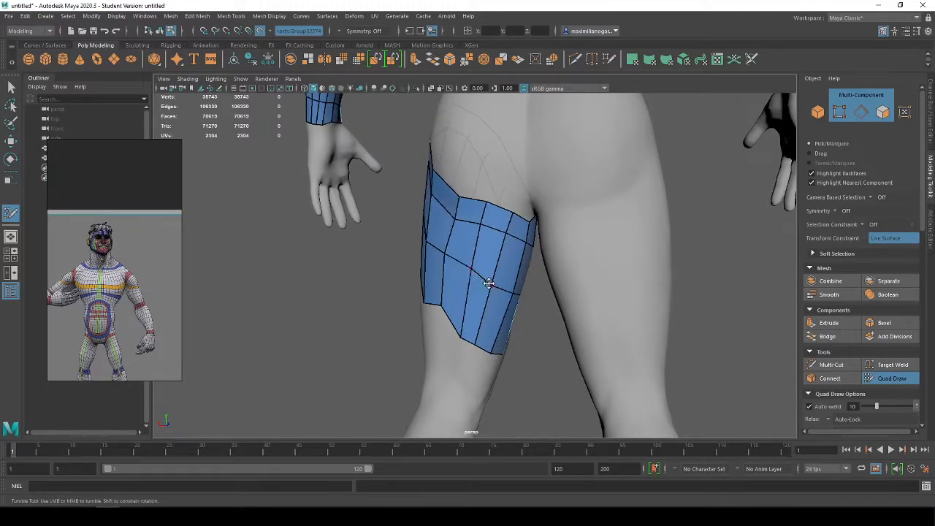
{"action": "left_click_drag", "start_coordinate": [460, 336], "coordinate": [566, 323]}
{"action": "left_click_drag", "start_coordinate": [505, 280], "coordinate": [500, 286]}
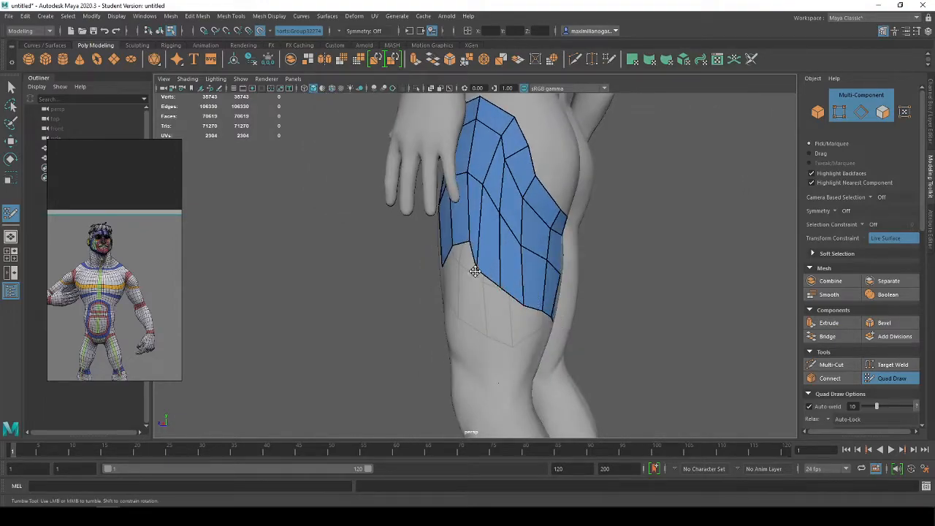
Remove a surplus vertical edge column from the outer thigh and adjust the surrounding vertices to even the flow.
{"action": "mouse_move", "coordinate": [467, 243]}
{"action": "left_mouse_down"}
{"action": "mouse_move", "coordinate": [461, 260]}
{"action": "mouse_move", "coordinate": [499, 257]}
{"action": "mouse_move", "coordinate": [484, 269]}
{"action": "left_mouse_up"}
{"action": "left_click", "coordinate": [510, 249], "text": "shift"}
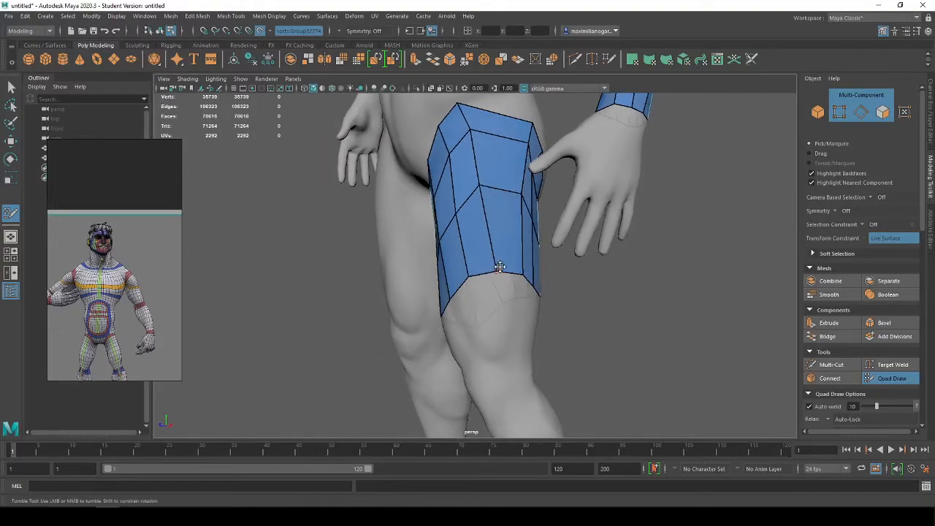
{"action": "left_click_drag", "start_coordinate": [482, 187], "coordinate": [493, 188]}
{"action": "mouse_move", "coordinate": [473, 132]}
{"action": "left_mouse_down"}
{"action": "mouse_move", "coordinate": [483, 134]}
{"action": "mouse_move", "coordinate": [485, 108]}
{"action": "mouse_move", "coordinate": [494, 281]}
{"action": "mouse_move", "coordinate": [485, 307]}
{"action": "mouse_move", "coordinate": [472, 292]}
{"action": "left_mouse_up"}
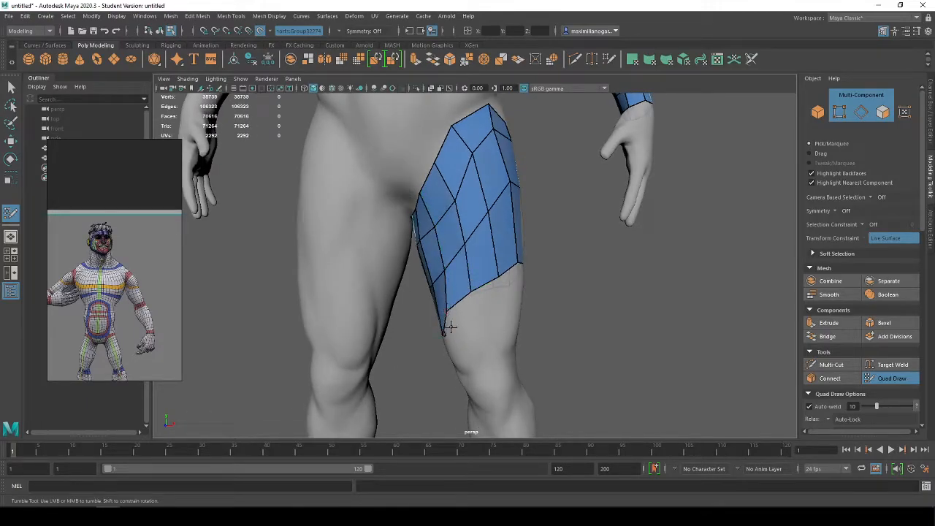
{"action": "left_click_drag", "start_coordinate": [447, 327], "coordinate": [443, 333], "text": "alt"}
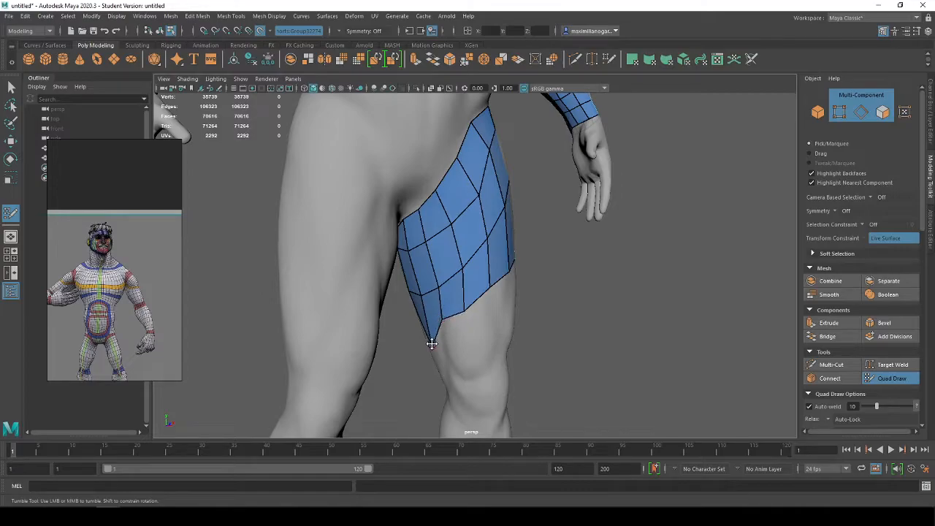
Extrude one more ring of quads from the thigh's lower border toward the knee.
{"action": "left_click_drag", "start_coordinate": [429, 321], "coordinate": [642, 287], "text": "alt"}
{"action": "right_click_drag", "start_coordinate": [643, 288], "coordinate": [567, 236], "text": "alt"}
{"action": "left_click_drag", "start_coordinate": [502, 266], "coordinate": [520, 267], "text": "alt"}
{"action": "right_click_drag", "start_coordinate": [490, 294], "coordinate": [501, 295], "text": "alt"}
{"action": "middle_click_drag", "start_coordinate": [501, 294], "coordinate": [491, 261], "text": "alt"}
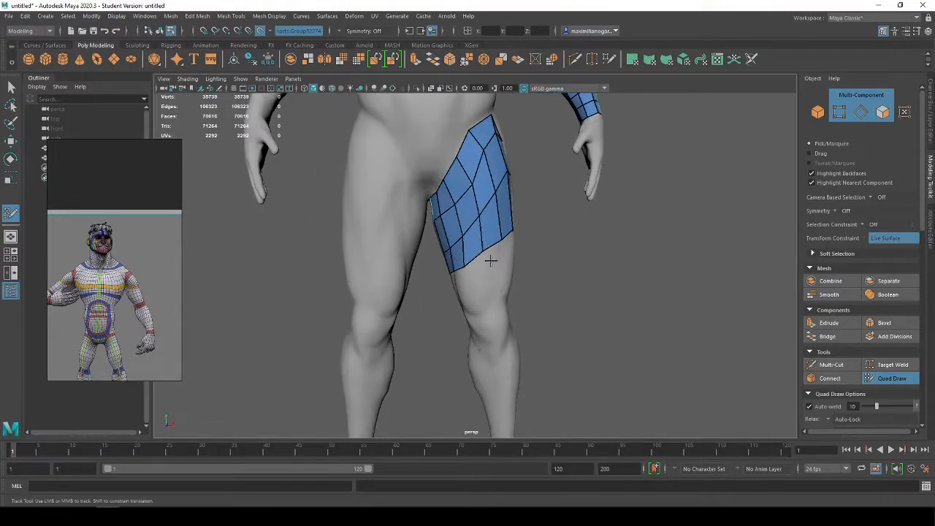
{"action": "left_click_drag", "start_coordinate": [496, 276], "coordinate": [459, 275], "text": "alt"}
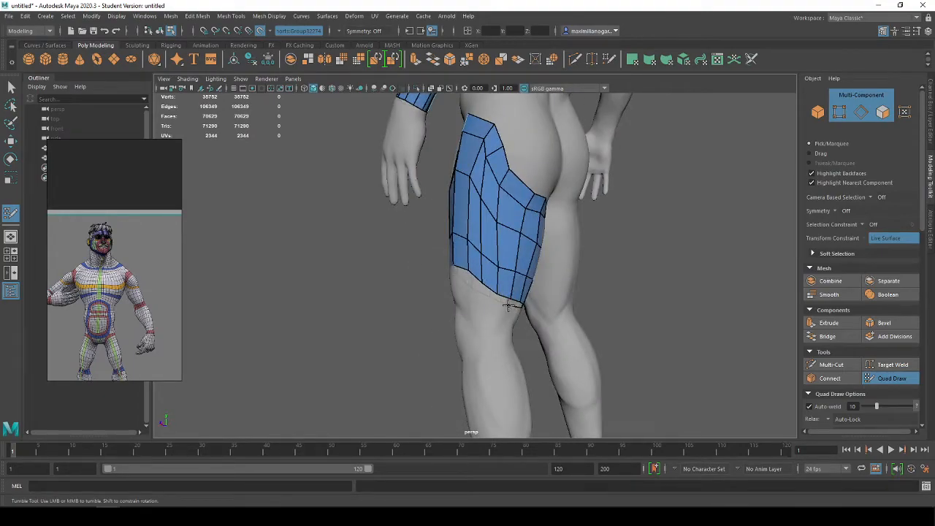
Delete three surplus vertical edge loops from the thigh mesh and relax the remaining quads around the leg.
{"action": "left_click_drag", "start_coordinate": [506, 304], "coordinate": [450, 286], "text": "alt"}
{"action": "left_click_drag", "start_coordinate": [503, 306], "coordinate": [469, 319], "text": "alt"}
{"action": "left_click_drag", "start_coordinate": [456, 287], "coordinate": [504, 257], "text": "alt"}
{"action": "left_click", "coordinate": [481, 276], "text": "ctrl+shift"}
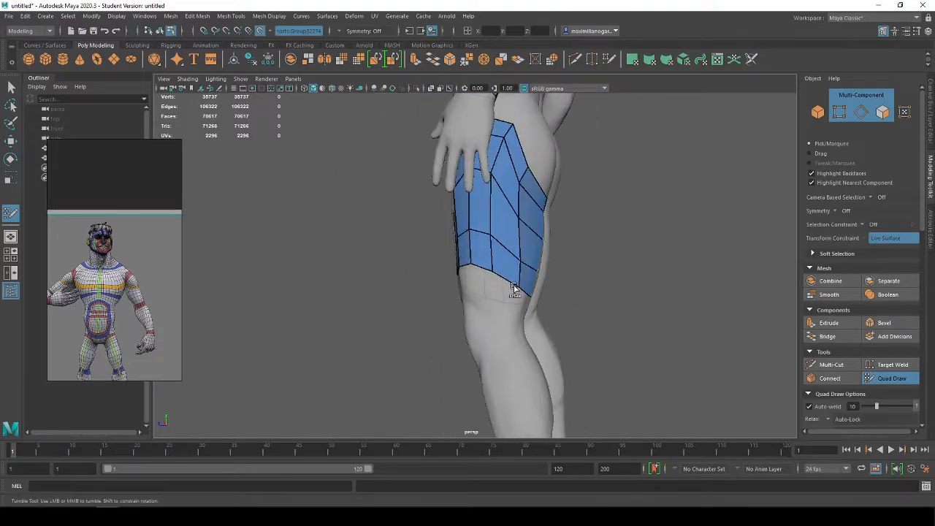
{"action": "left_click_drag", "start_coordinate": [551, 307], "coordinate": [431, 282], "text": "alt"}
{"action": "left_click_drag", "start_coordinate": [492, 295], "coordinate": [298, 303], "text": "alt"}
{"action": "left_click_drag", "start_coordinate": [415, 301], "coordinate": [492, 269], "text": "alt"}
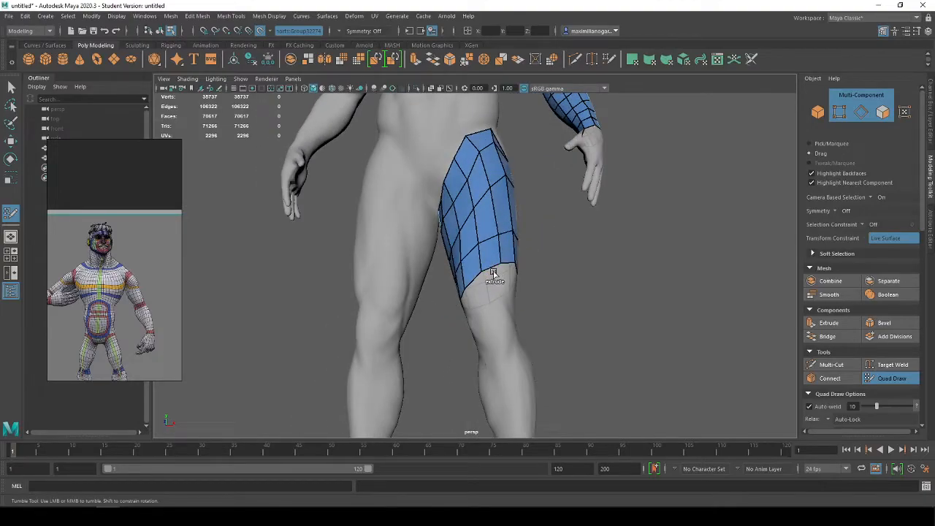
Extrude two more rings of quads from the thigh's lower border down around the knee.
{"action": "left_click_drag", "start_coordinate": [496, 301], "coordinate": [452, 307], "text": "alt"}
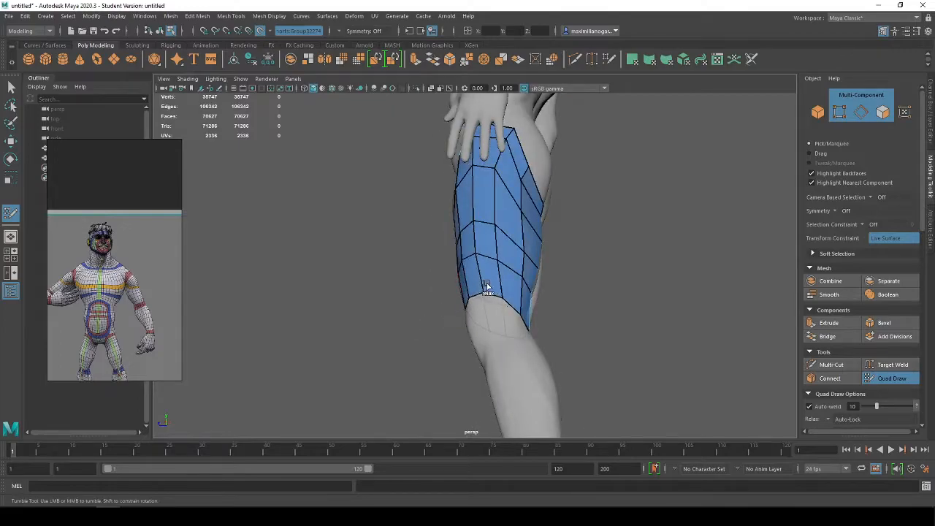
{"action": "left_click_drag", "start_coordinate": [591, 343], "coordinate": [565, 336], "text": "alt"}
{"action": "right_click_drag", "start_coordinate": [566, 337], "coordinate": [541, 297], "text": "alt"}
{"action": "scroll", "coordinate": [540, 298], "scroll_direction": "down", "scroll_amount": 5}
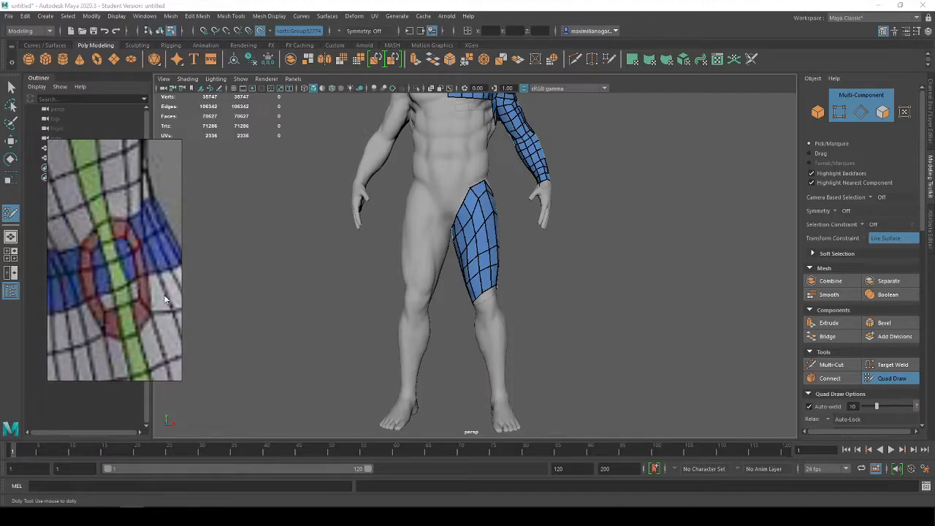
{"action": "scroll", "coordinate": [512, 326], "scroll_direction": "up", "scroll_amount": 6}
{"action": "middle_click_drag", "start_coordinate": [519, 361], "coordinate": [517, 270], "text": "alt"}
{"action": "mouse_move", "coordinate": [520, 264]}
{"action": "left_mouse_down", "text": "alt"}
{"action": "mouse_move", "coordinate": [450, 235]}
{"action": "mouse_move", "coordinate": [505, 248]}
{"action": "mouse_move", "coordinate": [478, 249]}
{"action": "mouse_move", "coordinate": [478, 269]}
{"action": "mouse_move", "coordinate": [467, 258]}
{"action": "mouse_move", "coordinate": [328, 263]}
{"action": "mouse_move", "coordinate": [391, 271]}
{"action": "left_mouse_up", "text": "alt"}
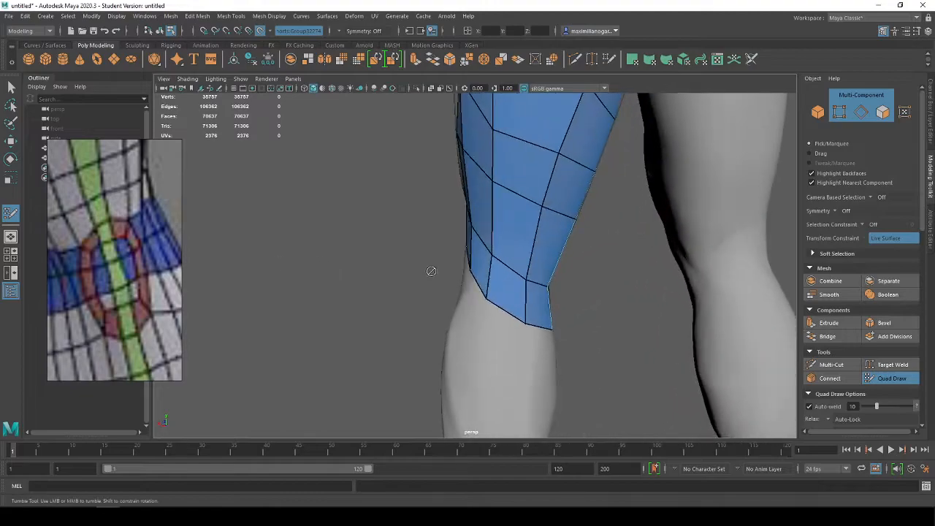
Undo the last edit and reposition the border vertices around the back of the knee to even the quads.
{"action": "mouse_move", "coordinate": [495, 236]}
{"action": "left_mouse_down", "text": "alt"}
{"action": "mouse_move", "coordinate": [567, 251]}
{"action": "mouse_move", "coordinate": [540, 241]}
{"action": "mouse_move", "coordinate": [502, 272]}
{"action": "mouse_move", "coordinate": [485, 322]}
{"action": "mouse_move", "coordinate": [493, 277]}
{"action": "left_mouse_up", "text": "alt"}
{"action": "key", "text": "ctrl+z"}
{"action": "mouse_move", "coordinate": [532, 308]}
{"action": "left_mouse_down", "text": "alt"}
{"action": "mouse_move", "coordinate": [463, 297]}
{"action": "mouse_move", "coordinate": [469, 288]}
{"action": "left_mouse_up", "text": "alt"}
{"action": "left_click_drag", "start_coordinate": [467, 268], "coordinate": [477, 235]}
{"action": "left_click_drag", "start_coordinate": [470, 290], "coordinate": [468, 258]}
{"action": "left_click_drag", "start_coordinate": [463, 293], "coordinate": [464, 273]}
Extrude further rings of quads down the lower leg to just above the ankle and adjust the bottom border vertices.
{"action": "left_click_drag", "start_coordinate": [476, 234], "coordinate": [410, 228], "text": "alt"}
{"action": "mouse_move", "coordinate": [408, 268]}
{"action": "left_mouse_down"}
{"action": "mouse_move", "coordinate": [434, 259]}
{"action": "mouse_move", "coordinate": [439, 220]}
{"action": "mouse_move", "coordinate": [479, 257]}
{"action": "mouse_move", "coordinate": [472, 292]}
{"action": "mouse_move", "coordinate": [487, 392]}
{"action": "left_mouse_up"}
{"action": "middle_click_drag", "start_coordinate": [486, 392], "coordinate": [485, 313], "text": "alt"}
{"action": "mouse_move", "coordinate": [494, 299]}
{"action": "left_mouse_down"}
{"action": "mouse_move", "coordinate": [500, 387]}
{"action": "mouse_move", "coordinate": [465, 405]}
{"action": "left_mouse_up"}
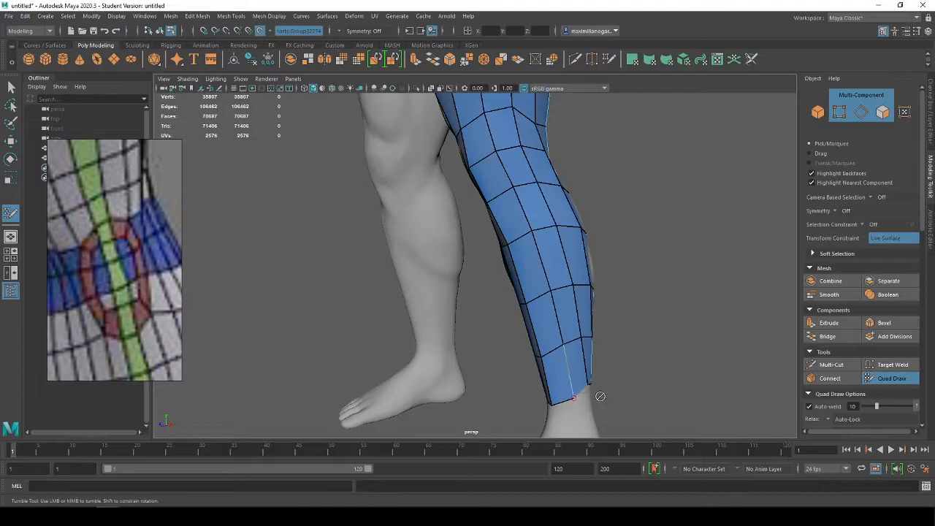
{"action": "left_click_drag", "start_coordinate": [599, 396], "coordinate": [551, 383], "text": "alt"}
{"action": "middle_click_drag", "start_coordinate": [552, 383], "coordinate": [461, 315], "text": "alt"}
{"action": "left_click_drag", "start_coordinate": [468, 309], "coordinate": [472, 326]}
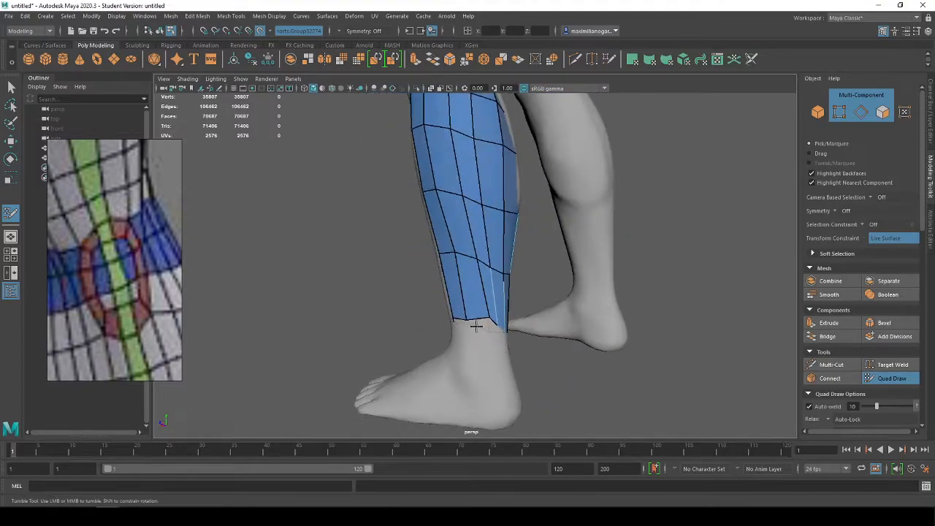
Relax the quads around the calf and shin so their spacing follows the lower leg evenly.
{"action": "right_click_drag", "start_coordinate": [486, 314], "coordinate": [480, 254], "text": "alt"}
{"action": "mouse_move", "coordinate": [479, 254]}
{"action": "left_mouse_down", "text": "alt"}
{"action": "mouse_move", "coordinate": [475, 279]}
{"action": "mouse_move", "coordinate": [473, 244]}
{"action": "left_mouse_up", "text": "alt"}
{"action": "left_click_drag", "start_coordinate": [462, 187], "coordinate": [476, 259], "text": "shift"}
{"action": "left_click_drag", "start_coordinate": [483, 298], "coordinate": [533, 295], "text": "alt"}
{"action": "mouse_move", "coordinate": [444, 194]}
{"action": "left_mouse_down", "text": "shift"}
{"action": "mouse_move", "coordinate": [461, 250]}
{"action": "mouse_move", "coordinate": [512, 280]}
{"action": "mouse_move", "coordinate": [556, 283]}
{"action": "left_mouse_up", "text": "shift"}
Examine the leg topology from the front, side and back, from thigh to ankle.
{"action": "left_click_drag", "start_coordinate": [475, 292], "coordinate": [511, 274], "text": "alt"}
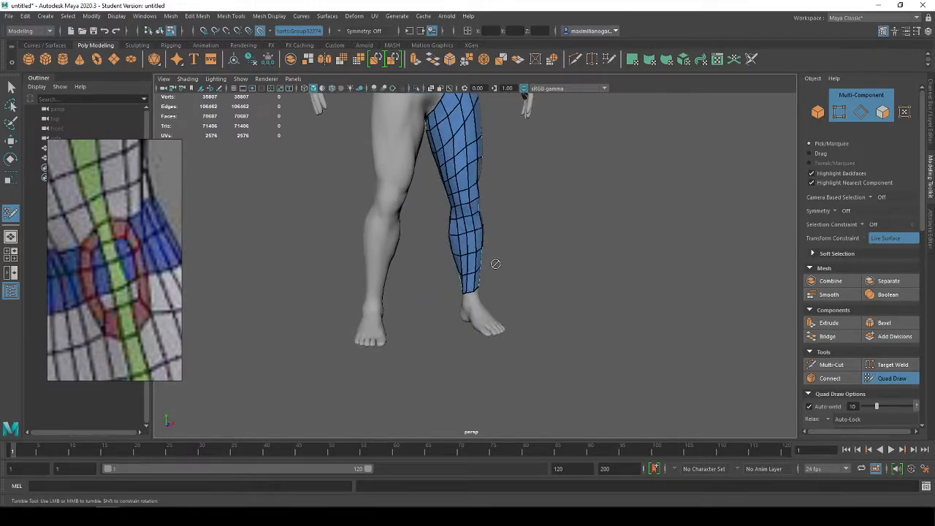
{"action": "left_click_drag", "start_coordinate": [478, 304], "coordinate": [524, 274], "text": "alt"}
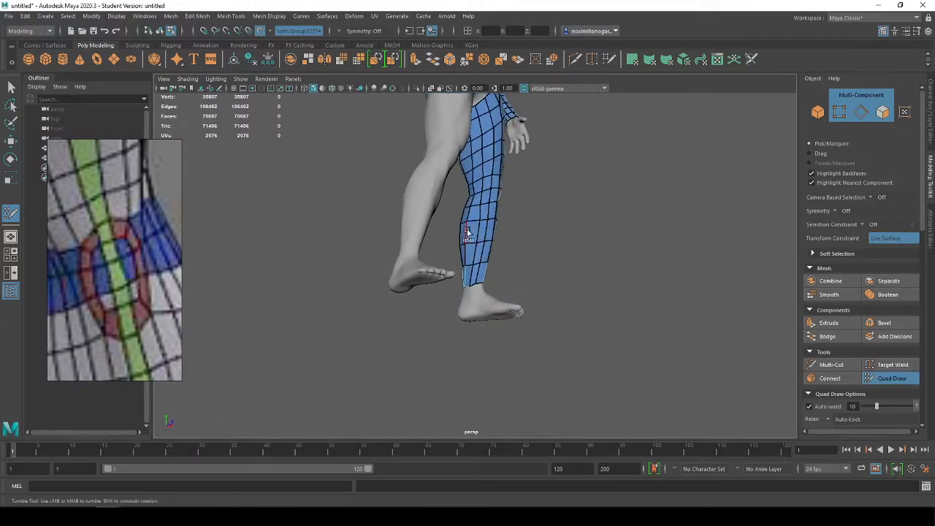
{"action": "left_click_drag", "start_coordinate": [477, 301], "coordinate": [566, 318], "text": "alt"}
{"action": "scroll", "coordinate": [502, 300], "scroll_direction": "up", "scroll_amount": 7}
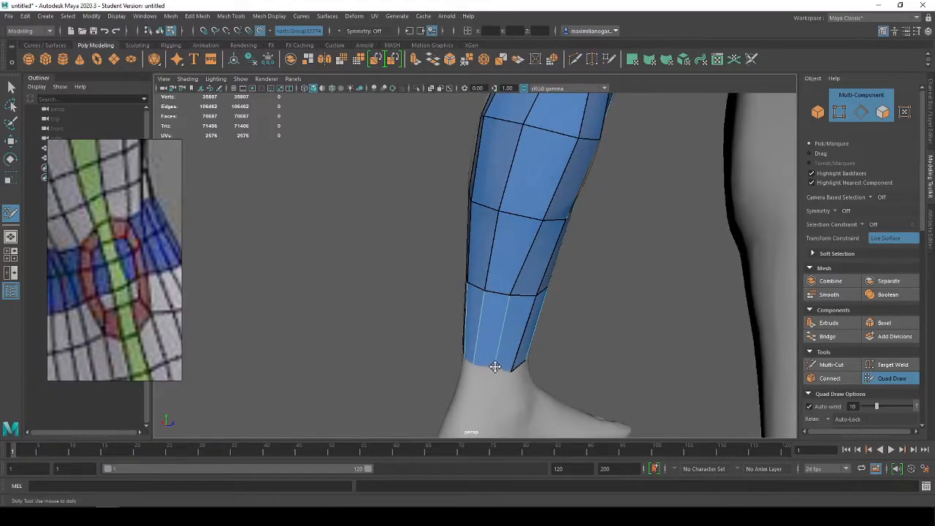
{"action": "scroll", "coordinate": [493, 307], "scroll_direction": "up", "scroll_amount": 3}
{"action": "scroll", "coordinate": [492, 251], "scroll_direction": "down", "scroll_amount": 8}
{"action": "left_click_drag", "start_coordinate": [492, 250], "coordinate": [627, 268], "text": "alt"}
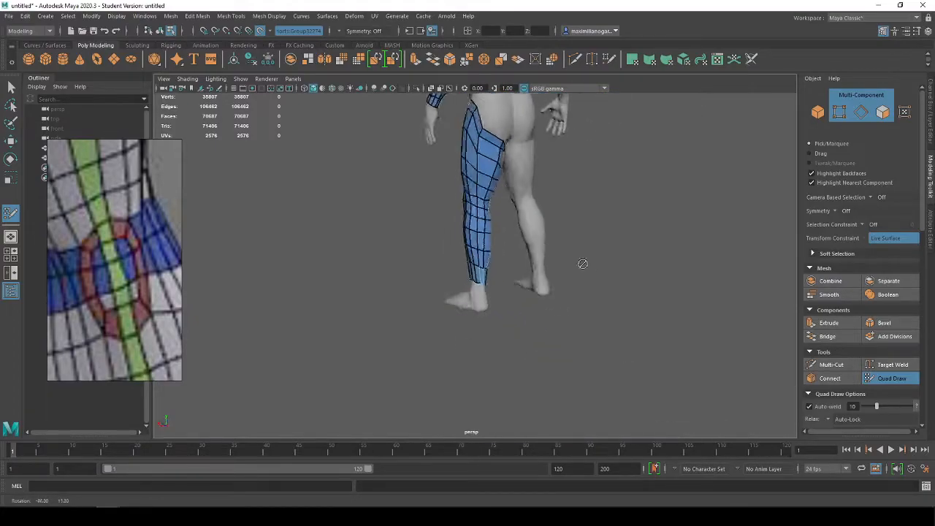
{"action": "scroll", "coordinate": [476, 271], "scroll_direction": "up", "scroll_amount": 4}
{"action": "left_click_drag", "start_coordinate": [475, 271], "coordinate": [530, 304], "text": "alt"}
{"action": "scroll", "coordinate": [555, 319], "scroll_direction": "up", "scroll_amount": 2}
{"action": "scroll", "coordinate": [578, 287], "scroll_direction": "down", "scroll_amount": 6}
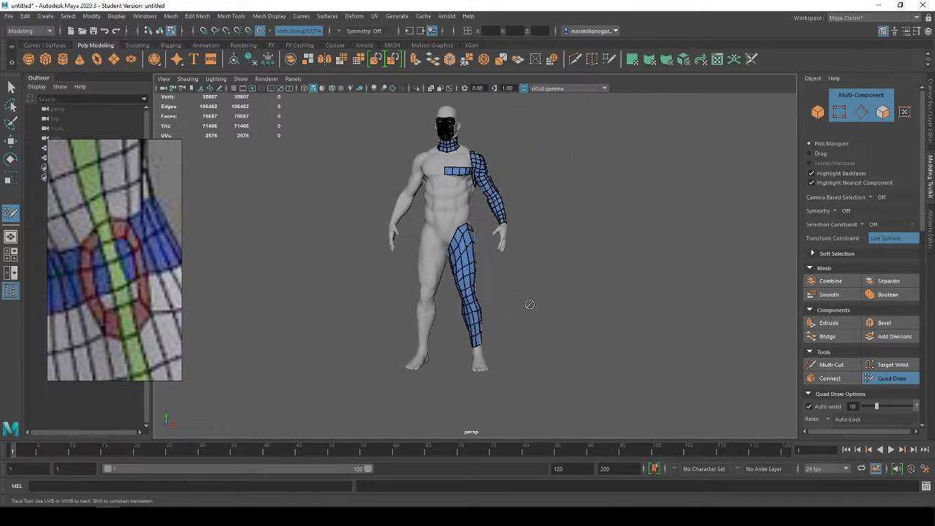
Leave Quad Draw for object mode and check the retopology mesh in isolation and against the sculpt.
{"action": "key", "text": "w"}
{"action": "right_click_drag", "start_coordinate": [491, 203], "coordinate": [549, 166]}
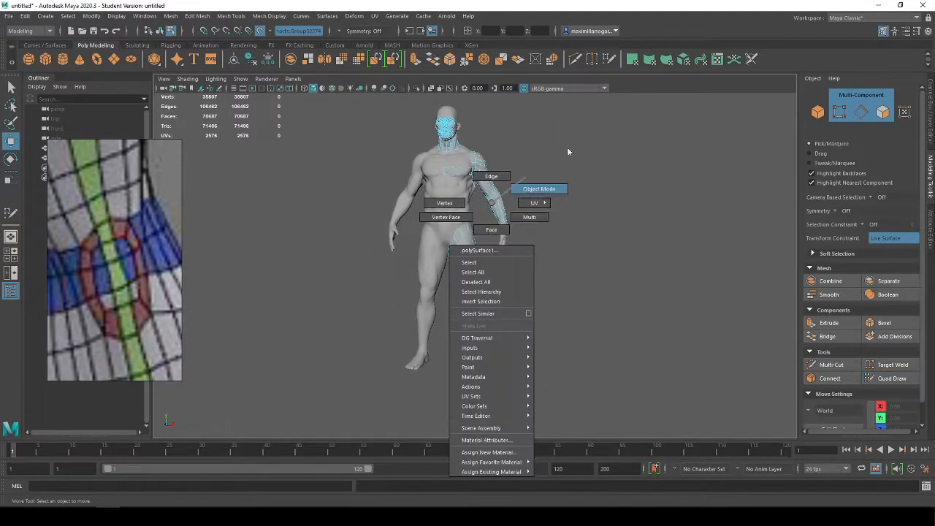
{"action": "key", "text": "ctrl+1"}
{"action": "mouse_move", "coordinate": [532, 216]}
{"action": "left_mouse_down", "text": "alt"}
{"action": "mouse_move", "coordinate": [447, 224]}
{"action": "mouse_move", "coordinate": [521, 219]}
{"action": "mouse_move", "coordinate": [409, 211]}
{"action": "mouse_move", "coordinate": [424, 223]}
{"action": "mouse_move", "coordinate": [539, 221]}
{"action": "mouse_move", "coordinate": [475, 228]}
{"action": "mouse_move", "coordinate": [519, 233]}
{"action": "left_mouse_up", "text": "alt"}
{"action": "key", "text": "ctrl+1"}
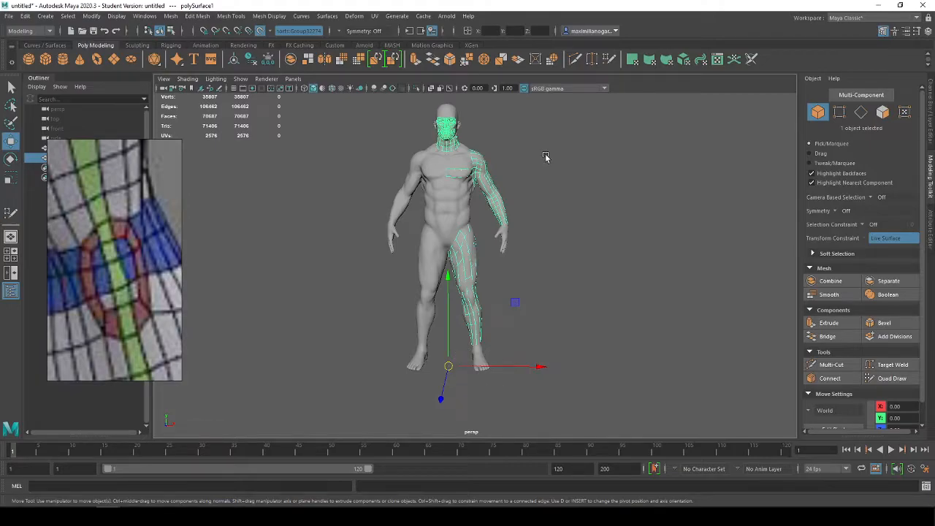
{"action": "scroll", "coordinate": [453, 255], "scroll_direction": "up", "scroll_amount": 5}
{"action": "middle_click_drag", "start_coordinate": [447, 202], "coordinate": [522, 276], "text": "alt"}
{"action": "mouse_move", "coordinate": [522, 275]}
{"action": "left_mouse_down", "text": "alt"}
{"action": "mouse_move", "coordinate": [532, 275]}
{"action": "mouse_move", "coordinate": [514, 276]}
{"action": "left_mouse_up", "text": "alt"}
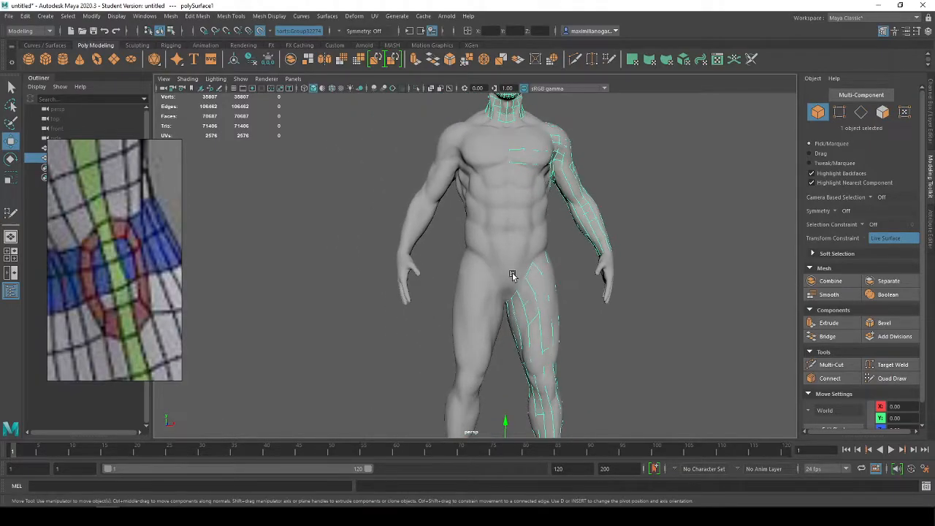
{"action": "middle_click_drag", "start_coordinate": [529, 289], "coordinate": [522, 290], "text": "alt"}
{"action": "scroll", "coordinate": [512, 262], "scroll_direction": "up", "scroll_amount": 3}
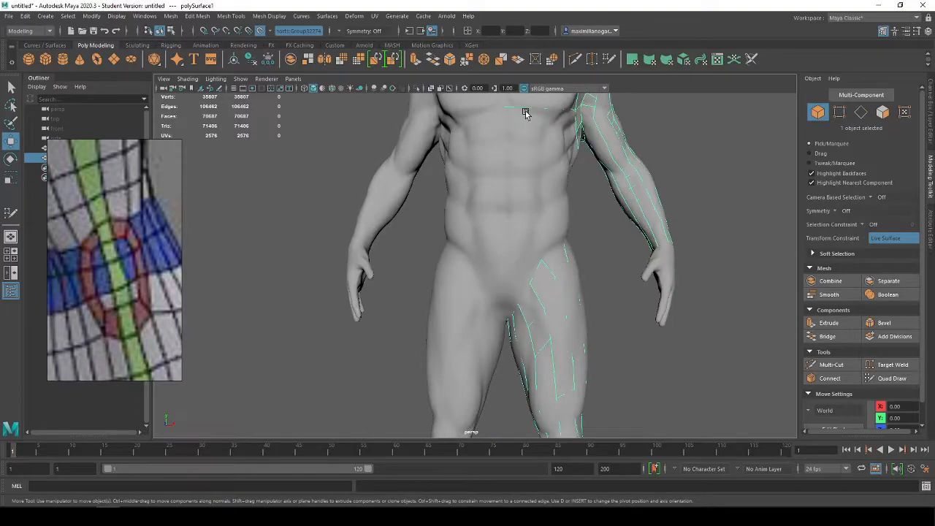
{"action": "scroll", "coordinate": [506, 255], "scroll_direction": "down", "scroll_amount": 5}
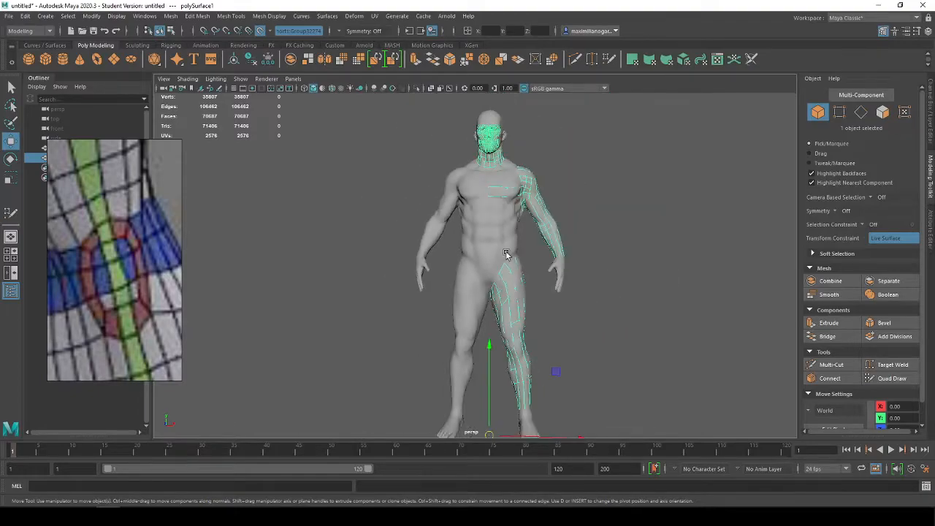
Mirror the retopology mesh across the world X axis with merged borders and a merge threshold of 0.03.
{"action": "left_click", "coordinate": [325, 59]}
{"action": "middle_click_drag", "start_coordinate": [536, 285], "coordinate": [460, 161], "text": "alt"}
{"action": "left_click_drag", "start_coordinate": [482, 209], "coordinate": [494, 209], "text": "alt"}
{"action": "key", "text": "f"}
{"action": "mouse_move", "coordinate": [249, 221]}
{"action": "left_mouse_down"}
{"action": "mouse_move", "coordinate": [234, 227]}
{"action": "mouse_move", "coordinate": [246, 227]}
{"action": "left_mouse_up"}
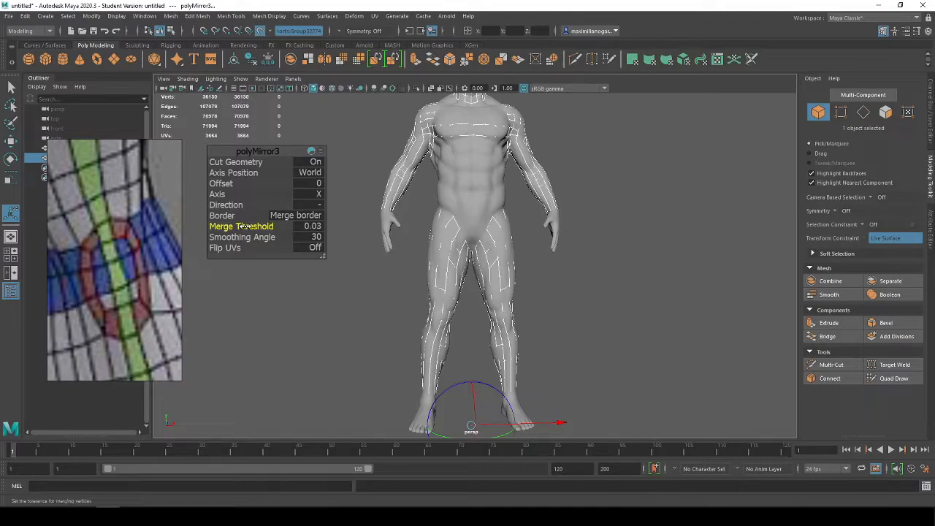
Check the mirrored mesh in isolation, reactivate Quad Draw and show the sculpt again.
{"action": "key", "text": "w"}
{"action": "key", "text": "ctrl+1"}
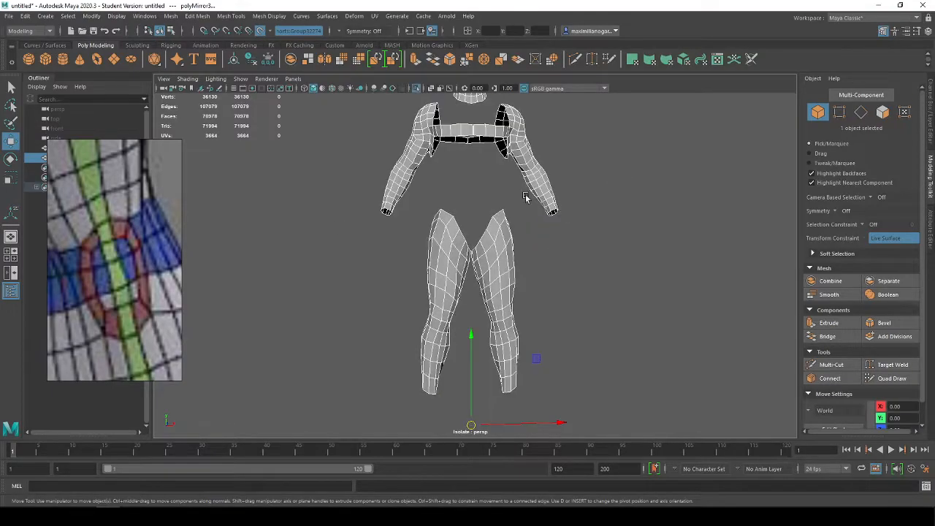
{"action": "scroll", "coordinate": [497, 244], "scroll_direction": "up", "scroll_amount": 3}
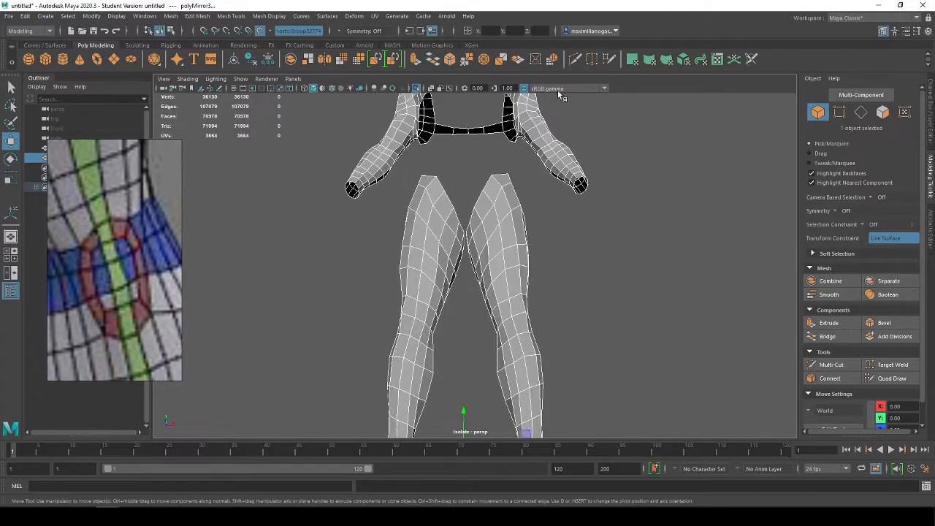
{"action": "left_click", "coordinate": [608, 59]}
{"action": "key", "text": "ctrl+1"}
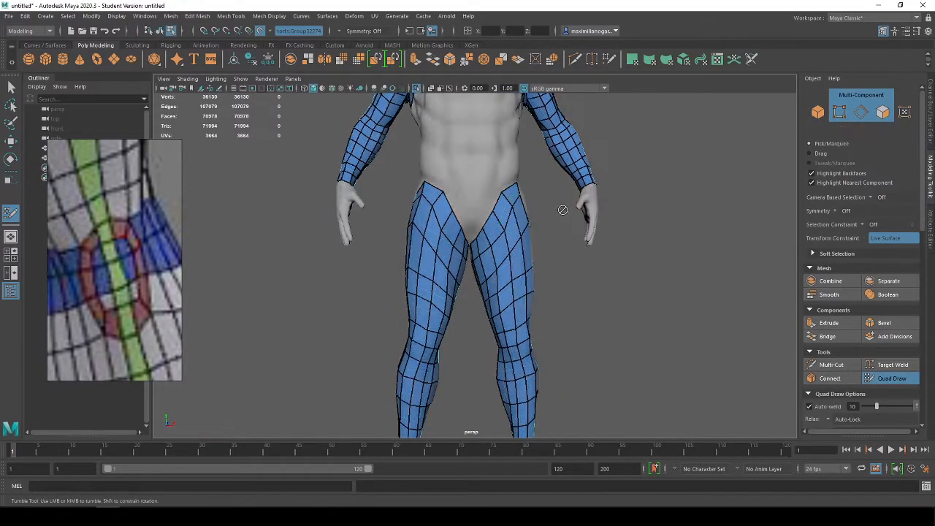
Extrude an inner-thigh edge across the crotch to bridge the gap between both legs with a quad.
{"action": "right_click_drag", "start_coordinate": [537, 208], "coordinate": [547, 241], "text": "alt"}
{"action": "left_click_drag", "start_coordinate": [547, 241], "coordinate": [480, 153], "text": "alt"}
{"action": "right_click_drag", "start_coordinate": [480, 152], "coordinate": [488, 276], "text": "alt"}
{"action": "left_click_drag", "start_coordinate": [488, 276], "coordinate": [502, 206], "text": "alt"}
{"action": "scroll", "coordinate": [474, 255], "scroll_direction": "up", "scroll_amount": 3}
{"action": "left_click_drag", "start_coordinate": [476, 250], "coordinate": [437, 200], "text": "alt"}
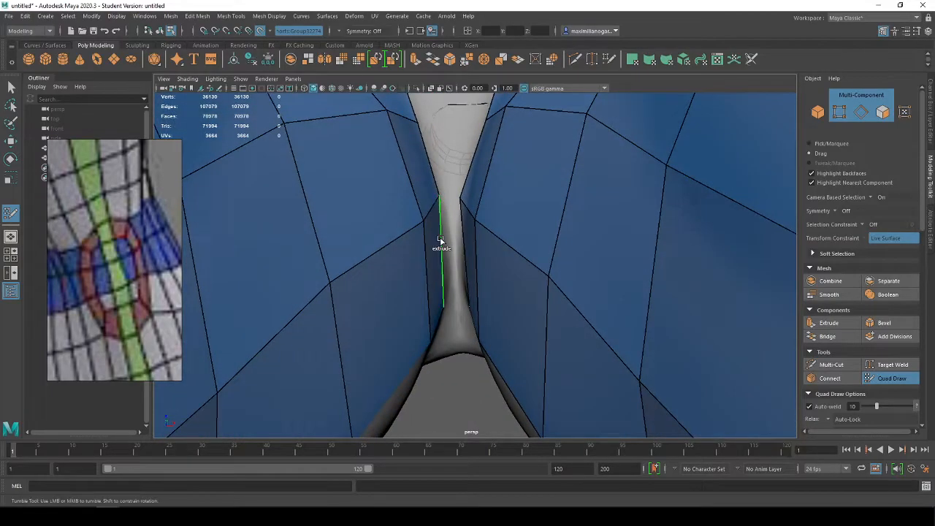
{"action": "middle_click_drag", "start_coordinate": [457, 240], "coordinate": [462, 235]}
{"action": "key", "text": "ctrl+z"}
{"action": "key", "text": "ctrl+z"}
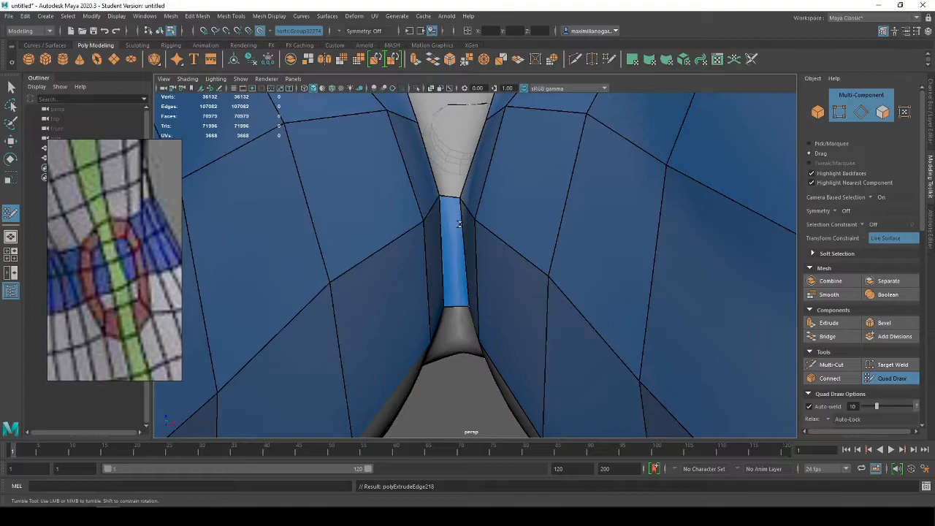
Add a second quad in front of the crotch bridge and weld its corners to both thighs.
{"action": "left_click_drag", "start_coordinate": [458, 224], "coordinate": [463, 255], "text": "alt"}
{"action": "right_click_drag", "start_coordinate": [464, 255], "coordinate": [442, 220], "text": "alt"}
{"action": "left_click", "coordinate": [467, 219], "text": "shift"}
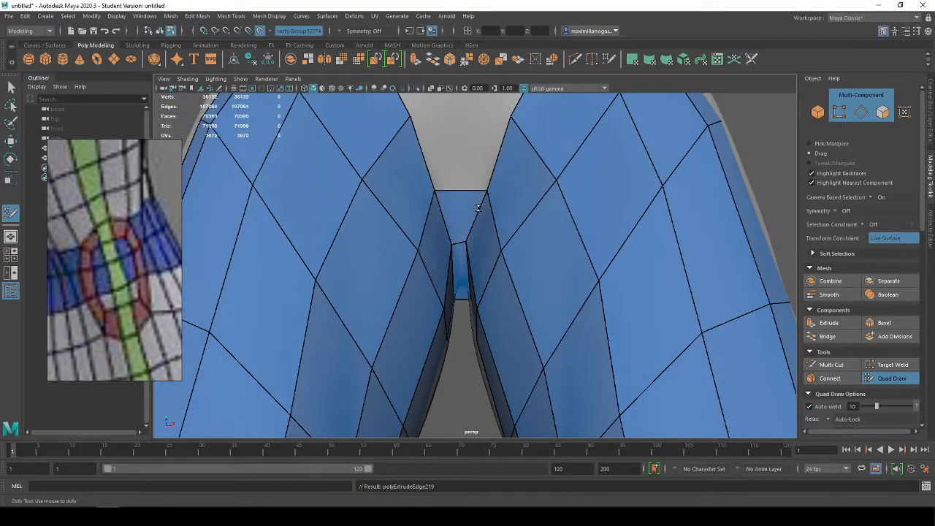
{"action": "scroll", "coordinate": [478, 222], "scroll_direction": "down", "scroll_amount": 5}
{"action": "scroll", "coordinate": [482, 224], "scroll_direction": "up", "scroll_amount": 2}
{"action": "mouse_move", "coordinate": [482, 224]}
{"action": "left_mouse_down", "text": "alt"}
{"action": "mouse_move", "coordinate": [485, 241]}
{"action": "mouse_move", "coordinate": [478, 251]}
{"action": "mouse_move", "coordinate": [485, 224]}
{"action": "mouse_move", "coordinate": [468, 244]}
{"action": "left_mouse_up", "text": "alt"}
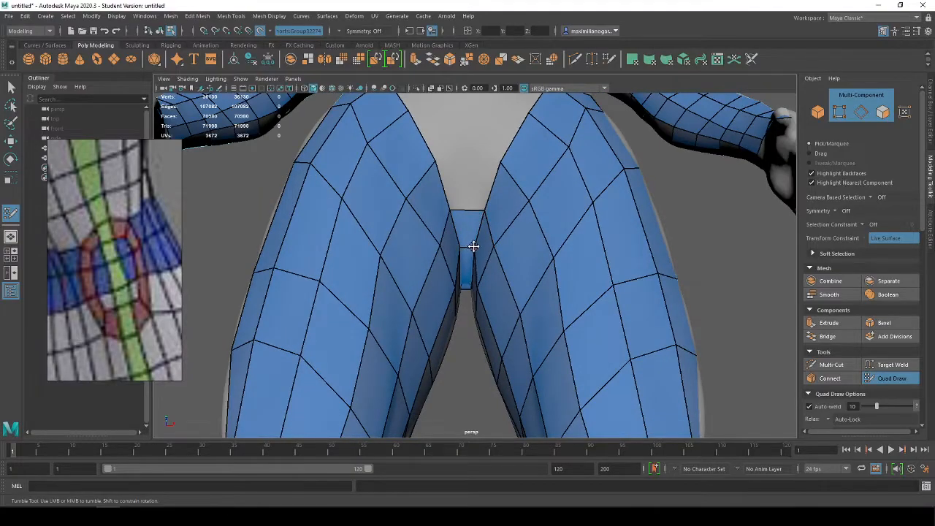
Fill the front of the pelvis with three stacked quads between the thighs, up to hip level.
{"action": "left_click_drag", "start_coordinate": [483, 205], "coordinate": [484, 236], "text": "alt"}
{"action": "scroll", "coordinate": [482, 226], "scroll_direction": "down", "scroll_amount": 4}
{"action": "left_click_drag", "start_coordinate": [470, 146], "coordinate": [461, 196], "text": "alt"}
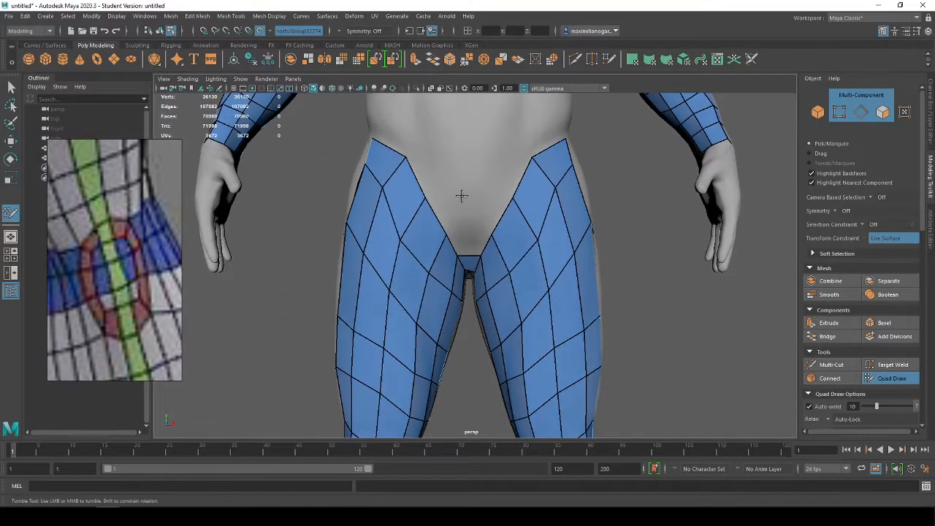
{"action": "left_click_drag", "start_coordinate": [450, 243], "coordinate": [481, 242]}
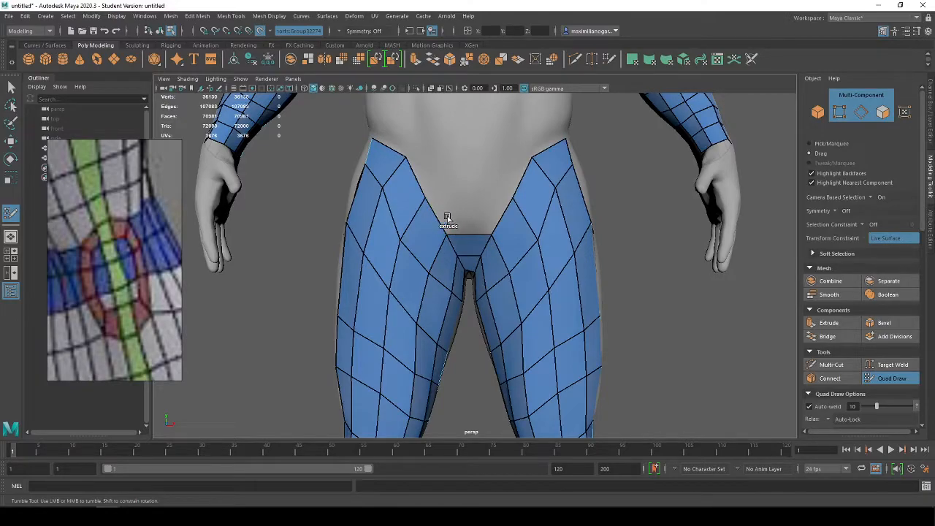
{"action": "middle_click_drag", "start_coordinate": [478, 187], "coordinate": [478, 223], "text": "alt"}
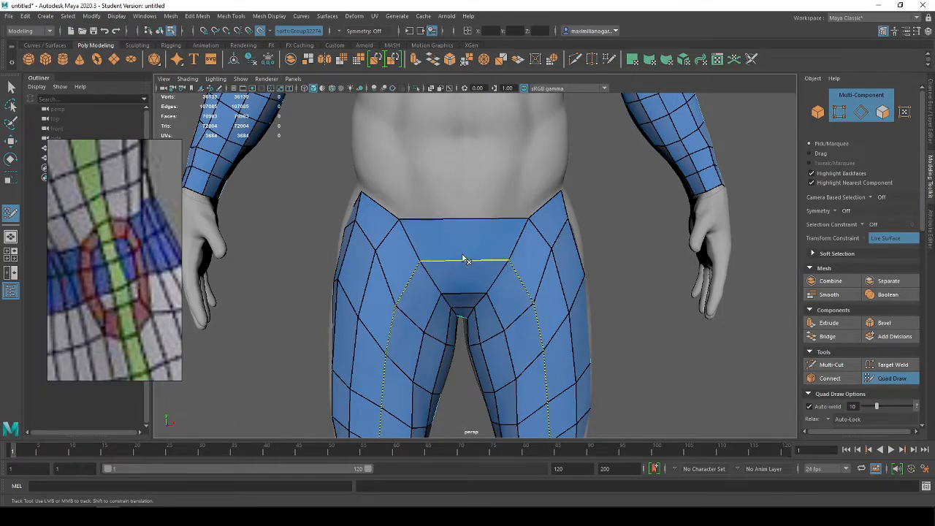
Extend quads from the crotch onto the lower buttocks and adjust the vertices next to the body's centre line.
{"action": "mouse_move", "coordinate": [496, 271]}
{"action": "left_mouse_down", "text": "alt"}
{"action": "mouse_move", "coordinate": [493, 236]}
{"action": "mouse_move", "coordinate": [501, 265]}
{"action": "mouse_move", "coordinate": [484, 236]}
{"action": "mouse_move", "coordinate": [642, 221]}
{"action": "mouse_move", "coordinate": [659, 203]}
{"action": "mouse_move", "coordinate": [555, 215]}
{"action": "mouse_move", "coordinate": [643, 212]}
{"action": "mouse_move", "coordinate": [592, 231]}
{"action": "mouse_move", "coordinate": [530, 219]}
{"action": "mouse_move", "coordinate": [504, 183]}
{"action": "mouse_move", "coordinate": [475, 217]}
{"action": "mouse_move", "coordinate": [484, 271]}
{"action": "mouse_move", "coordinate": [496, 263]}
{"action": "left_mouse_up", "text": "alt"}
{"action": "right_click_drag", "start_coordinate": [497, 263], "coordinate": [450, 286], "text": "alt"}
{"action": "left_click_drag", "start_coordinate": [452, 289], "coordinate": [475, 294], "text": "alt"}
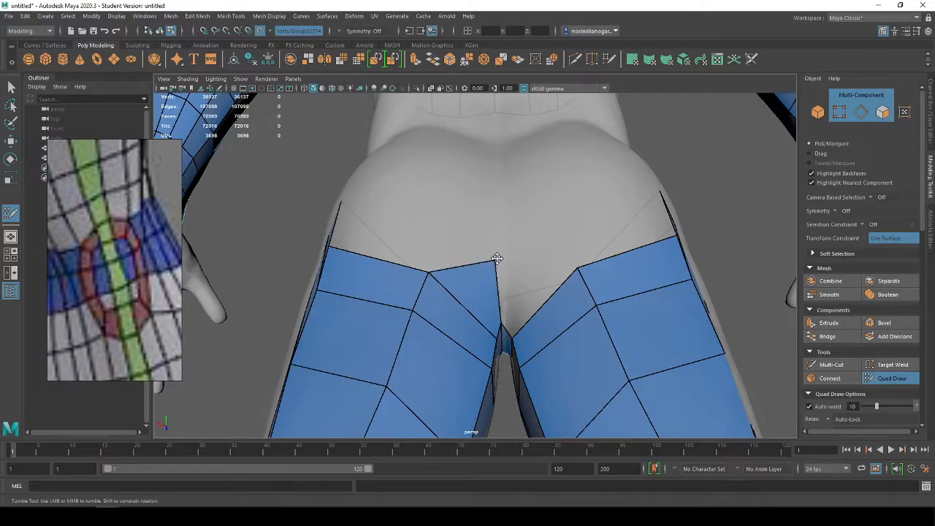
{"action": "mouse_move", "coordinate": [504, 290]}
{"action": "left_mouse_down"}
{"action": "mouse_move", "coordinate": [554, 290]}
{"action": "mouse_move", "coordinate": [521, 284]}
{"action": "left_mouse_up"}
Build quad strips across the top of the left buttock and along the gluteal cleft, joining them to the outer hip.
{"action": "right_click_drag", "start_coordinate": [522, 284], "coordinate": [470, 161], "text": "alt"}
{"action": "mouse_move", "coordinate": [470, 161]}
{"action": "left_mouse_down", "text": "alt"}
{"action": "mouse_move", "coordinate": [508, 286]}
{"action": "mouse_move", "coordinate": [485, 287]}
{"action": "mouse_move", "coordinate": [470, 309]}
{"action": "mouse_move", "coordinate": [476, 203]}
{"action": "mouse_move", "coordinate": [547, 244]}
{"action": "mouse_move", "coordinate": [447, 217]}
{"action": "mouse_move", "coordinate": [417, 196]}
{"action": "mouse_move", "coordinate": [423, 223]}
{"action": "left_mouse_up", "text": "alt"}
{"action": "mouse_move", "coordinate": [396, 194]}
{"action": "left_mouse_down"}
{"action": "mouse_move", "coordinate": [432, 177]}
{"action": "mouse_move", "coordinate": [419, 209]}
{"action": "mouse_move", "coordinate": [383, 153]}
{"action": "mouse_move", "coordinate": [460, 206]}
{"action": "mouse_move", "coordinate": [426, 179]}
{"action": "mouse_move", "coordinate": [476, 191]}
{"action": "mouse_move", "coordinate": [441, 201]}
{"action": "mouse_move", "coordinate": [433, 185]}
{"action": "mouse_move", "coordinate": [492, 196]}
{"action": "left_mouse_up"}
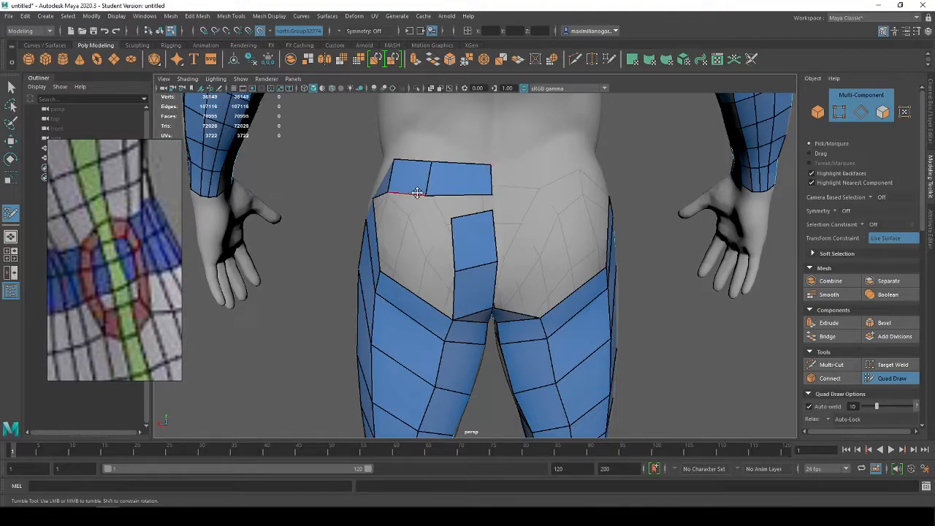
{"action": "left_click_drag", "start_coordinate": [430, 171], "coordinate": [444, 166]}
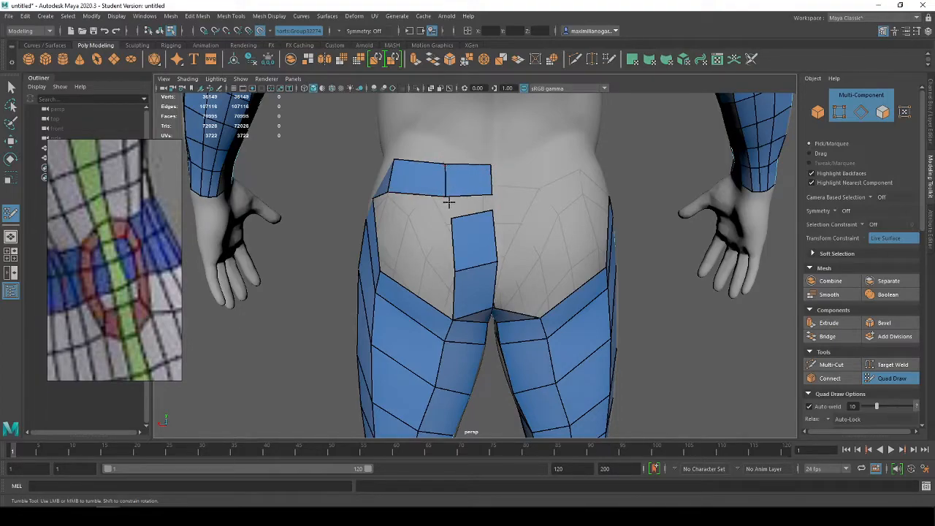
{"action": "left_click_drag", "start_coordinate": [465, 216], "coordinate": [398, 191]}
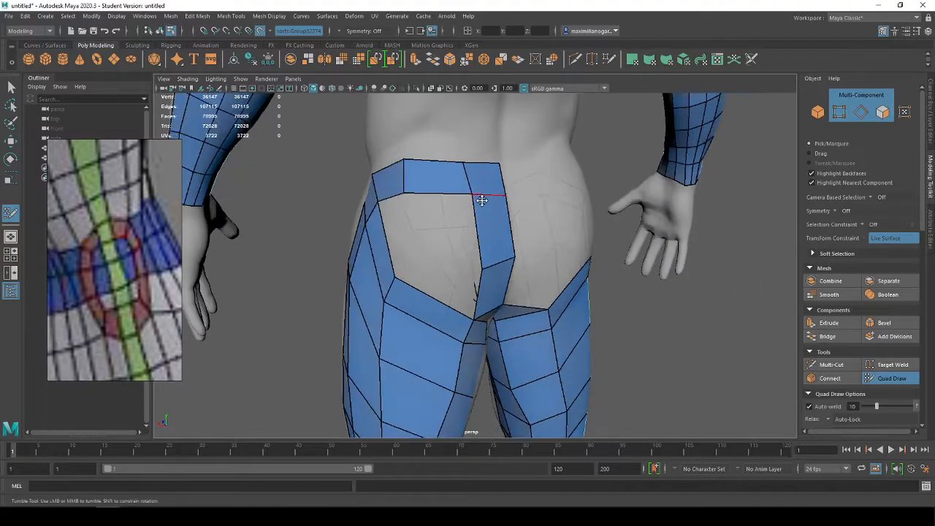
{"action": "left_click_drag", "start_coordinate": [465, 209], "coordinate": [471, 194]}
Insert an edge loop in the strip beside the gluteal cleft and reposition the vertices bordering the left buttock.
{"action": "left_click_drag", "start_coordinate": [484, 272], "coordinate": [423, 225], "text": "alt"}
{"action": "scroll", "coordinate": [424, 225], "scroll_direction": "up", "scroll_amount": 5}
{"action": "mouse_move", "coordinate": [382, 294]}
{"action": "left_mouse_down"}
{"action": "mouse_move", "coordinate": [392, 217]}
{"action": "mouse_move", "coordinate": [434, 273]}
{"action": "mouse_move", "coordinate": [410, 251]}
{"action": "left_mouse_up"}
{"action": "left_click", "coordinate": [492, 297], "text": "ctrl"}
{"action": "mouse_move", "coordinate": [476, 310]}
{"action": "left_mouse_down"}
{"action": "mouse_move", "coordinate": [467, 300]}
{"action": "mouse_move", "coordinate": [446, 329]}
{"action": "mouse_move", "coordinate": [424, 317]}
{"action": "mouse_move", "coordinate": [406, 253]}
{"action": "left_mouse_up"}
{"action": "left_click_drag", "start_coordinate": [379, 225], "coordinate": [436, 212]}
{"action": "key", "text": "ctrl+z"}
{"action": "mouse_move", "coordinate": [365, 155]}
{"action": "left_mouse_down"}
{"action": "mouse_move", "coordinate": [397, 246]}
{"action": "mouse_move", "coordinate": [389, 263]}
{"action": "left_mouse_up"}
{"action": "key", "text": "ctrl+z"}
Fill the open area of the left buttock with quads, adding an edge loop across the cleft strip to match.
{"action": "left_click_drag", "start_coordinate": [366, 153], "coordinate": [467, 216]}
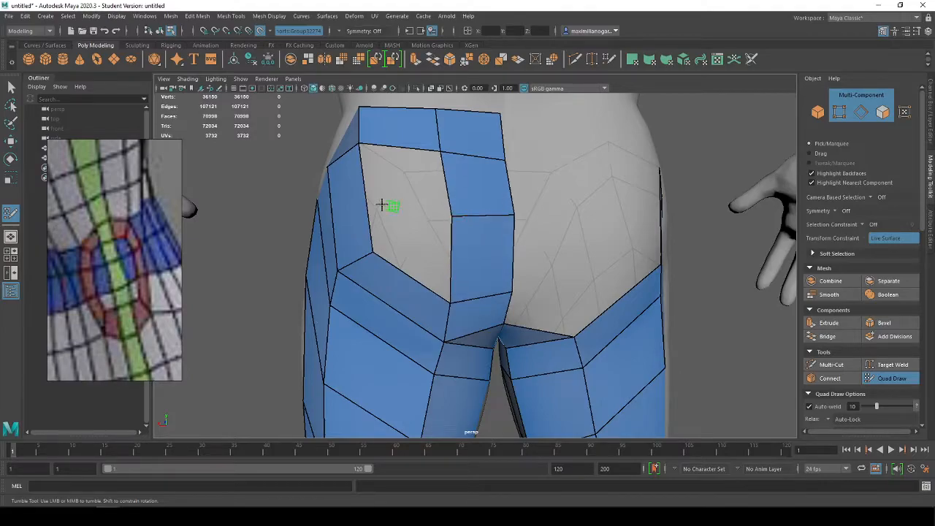
{"action": "left_click", "coordinate": [380, 204], "text": "shift"}
{"action": "middle_click_drag", "start_coordinate": [446, 194], "coordinate": [414, 209]}
{"action": "key", "text": "ctrl+z"}
{"action": "left_click_drag", "start_coordinate": [370, 213], "coordinate": [520, 220]}
{"action": "mouse_move", "coordinate": [488, 281]}
{"action": "left_mouse_down"}
{"action": "mouse_move", "coordinate": [482, 255]}
{"action": "mouse_move", "coordinate": [424, 270]}
{"action": "mouse_move", "coordinate": [480, 268]}
{"action": "left_mouse_up"}
{"action": "left_click", "coordinate": [502, 288], "text": "ctrl"}
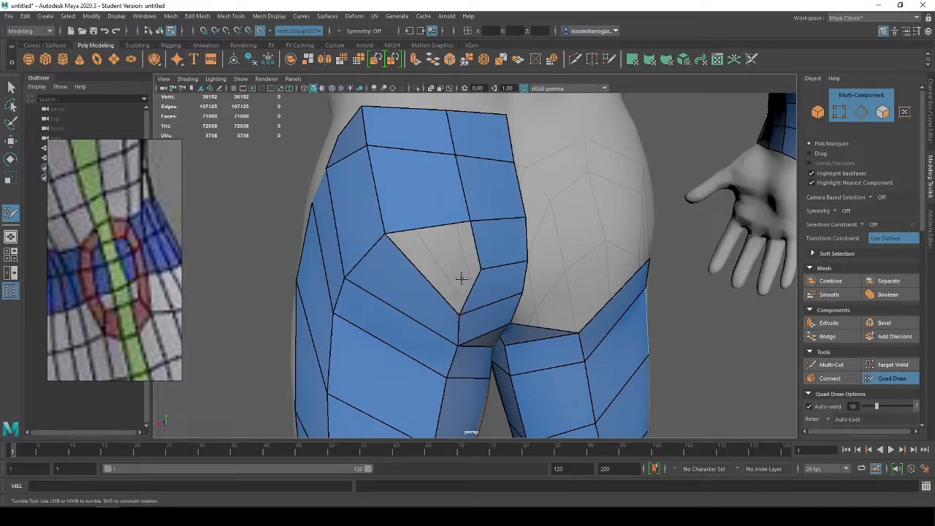
{"action": "left_click", "coordinate": [465, 248], "text": "shift"}
Relax the left buttock's quads and smooth their flow into the back of the thigh.
{"action": "mouse_move", "coordinate": [466, 248]}
{"action": "left_mouse_down", "text": "alt"}
{"action": "mouse_move", "coordinate": [421, 175]}
{"action": "mouse_move", "coordinate": [442, 186]}
{"action": "mouse_move", "coordinate": [458, 261]}
{"action": "mouse_move", "coordinate": [434, 246]}
{"action": "mouse_move", "coordinate": [428, 209]}
{"action": "left_mouse_up", "text": "alt"}
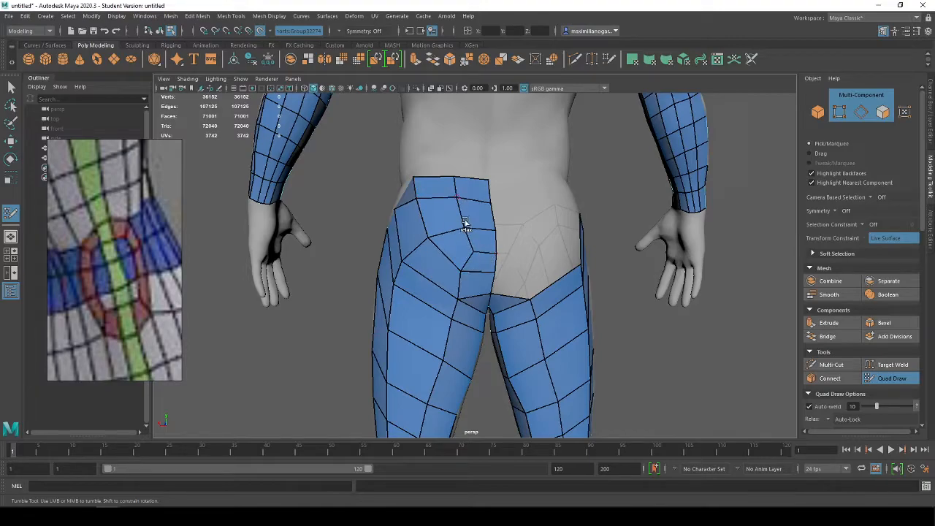
{"action": "left_click_drag", "start_coordinate": [464, 221], "coordinate": [463, 246], "text": "alt"}
{"action": "mouse_move", "coordinate": [472, 285]}
{"action": "left_mouse_down", "text": "alt"}
{"action": "mouse_move", "coordinate": [488, 357]}
{"action": "mouse_move", "coordinate": [443, 316]}
{"action": "mouse_move", "coordinate": [446, 294]}
{"action": "mouse_move", "coordinate": [459, 303]}
{"action": "left_mouse_up", "text": "alt"}
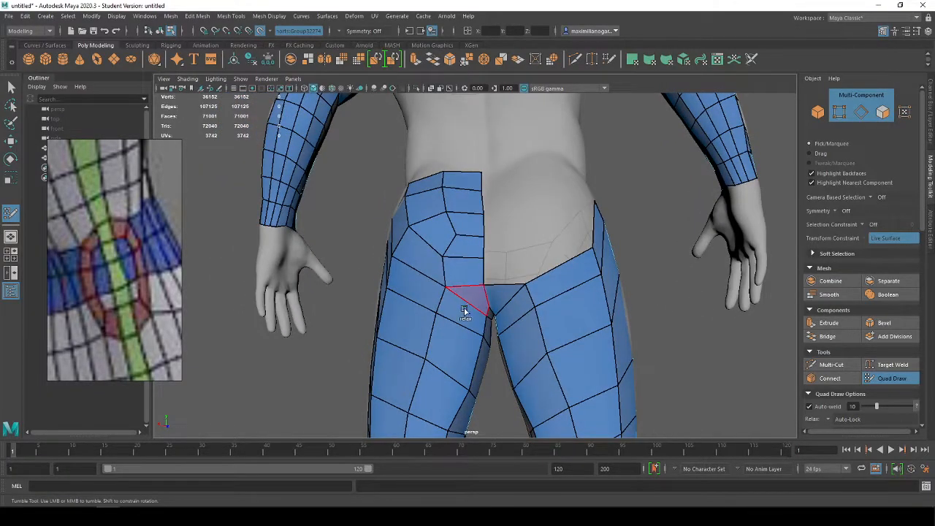
{"action": "mouse_move", "coordinate": [468, 350]}
{"action": "left_mouse_down", "text": "alt"}
{"action": "mouse_move", "coordinate": [447, 324]}
{"action": "mouse_move", "coordinate": [497, 309]}
{"action": "mouse_move", "coordinate": [511, 278]}
{"action": "mouse_move", "coordinate": [459, 213]}
{"action": "mouse_move", "coordinate": [282, 211]}
{"action": "mouse_move", "coordinate": [380, 208]}
{"action": "mouse_move", "coordinate": [478, 161]}
{"action": "mouse_move", "coordinate": [499, 264]}
{"action": "mouse_move", "coordinate": [438, 293]}
{"action": "mouse_move", "coordinate": [491, 207]}
{"action": "mouse_move", "coordinate": [414, 280]}
{"action": "mouse_move", "coordinate": [435, 300]}
{"action": "mouse_move", "coordinate": [469, 309]}
{"action": "mouse_move", "coordinate": [453, 295]}
{"action": "left_mouse_up", "text": "alt"}
{"action": "scroll", "coordinate": [449, 250], "scroll_direction": "up", "scroll_amount": 6}
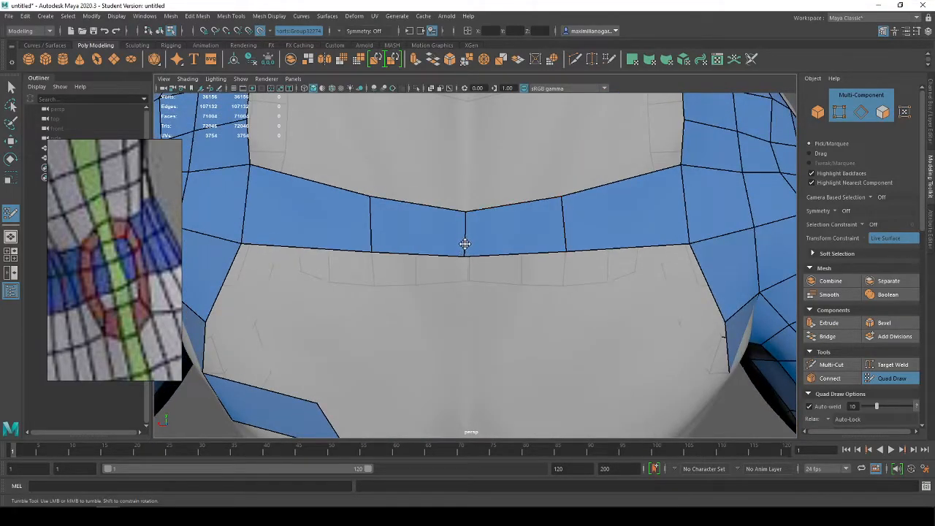
Build quad bands across the lower chest from the armpit to the centre line and join them to the band above.
{"action": "scroll", "coordinate": [476, 295], "scroll_direction": "down", "scroll_amount": 5}
{"action": "middle_click_drag", "start_coordinate": [484, 324], "coordinate": [473, 243], "text": "alt"}
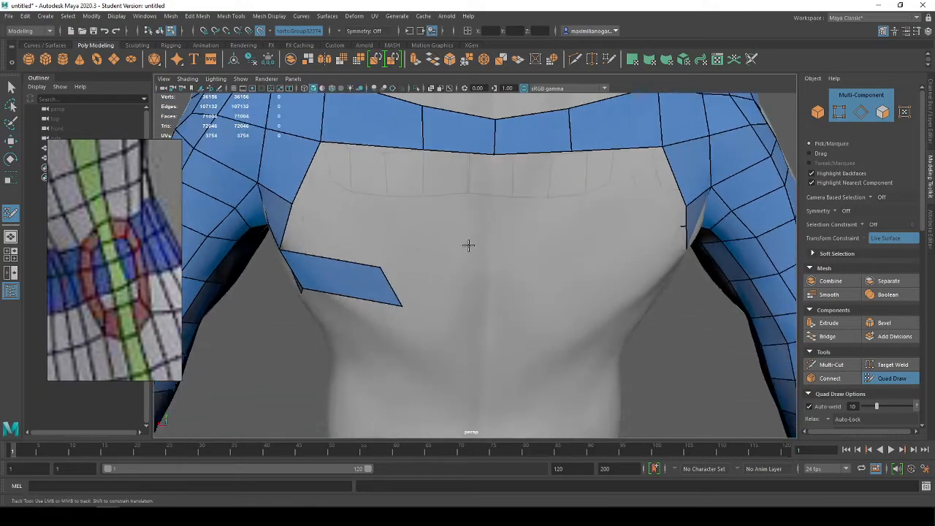
{"action": "mouse_move", "coordinate": [390, 297]}
{"action": "left_mouse_down"}
{"action": "mouse_move", "coordinate": [488, 303]}
{"action": "mouse_move", "coordinate": [436, 332]}
{"action": "mouse_move", "coordinate": [489, 309]}
{"action": "mouse_move", "coordinate": [556, 321]}
{"action": "mouse_move", "coordinate": [598, 209]}
{"action": "mouse_move", "coordinate": [521, 209]}
{"action": "mouse_move", "coordinate": [538, 202]}
{"action": "mouse_move", "coordinate": [549, 246]}
{"action": "mouse_move", "coordinate": [578, 261]}
{"action": "mouse_move", "coordinate": [585, 241]}
{"action": "mouse_move", "coordinate": [547, 240]}
{"action": "mouse_move", "coordinate": [537, 228]}
{"action": "mouse_move", "coordinate": [494, 234]}
{"action": "mouse_move", "coordinate": [554, 242]}
{"action": "mouse_move", "coordinate": [467, 247]}
{"action": "left_mouse_up"}
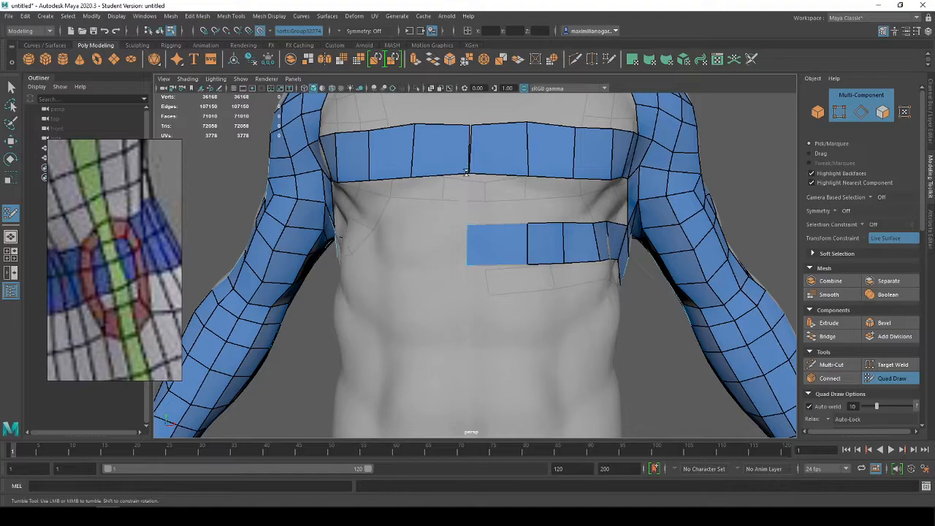
{"action": "left_click_drag", "start_coordinate": [537, 198], "coordinate": [484, 215], "text": "alt"}
{"action": "mouse_move", "coordinate": [456, 243]}
{"action": "left_mouse_down", "text": "shift"}
{"action": "mouse_move", "coordinate": [457, 207]}
{"action": "mouse_move", "coordinate": [433, 192]}
{"action": "mouse_move", "coordinate": [599, 199]}
{"action": "mouse_move", "coordinate": [448, 203]}
{"action": "mouse_move", "coordinate": [598, 179]}
{"action": "left_mouse_up", "text": "shift"}
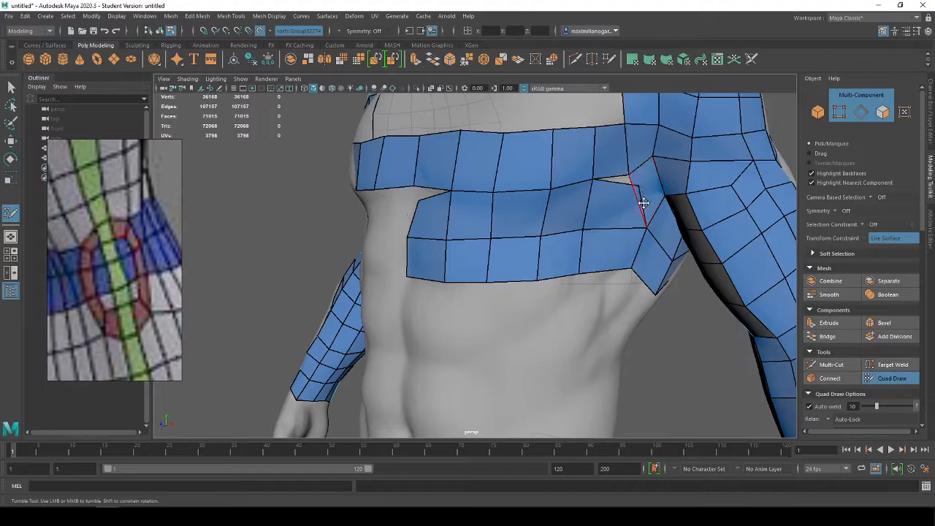
{"action": "left_click_drag", "start_coordinate": [632, 192], "coordinate": [589, 181]}
Fill the gap on the left upper back below the shoulder with quads joining the shoulder band to the lower strip.
{"action": "left_click_drag", "start_coordinate": [435, 211], "coordinate": [461, 191], "text": "alt"}
{"action": "scroll", "coordinate": [543, 292], "scroll_direction": "up", "scroll_amount": 5}
{"action": "scroll", "coordinate": [554, 303], "scroll_direction": "down", "scroll_amount": 5}
{"action": "left_click_drag", "start_coordinate": [563, 317], "coordinate": [445, 310], "text": "alt"}
{"action": "scroll", "coordinate": [511, 298], "scroll_direction": "down", "scroll_amount": 5}
{"action": "left_click_drag", "start_coordinate": [547, 294], "coordinate": [426, 269], "text": "alt"}
{"action": "scroll", "coordinate": [426, 269], "scroll_direction": "down", "scroll_amount": 2}
{"action": "scroll", "coordinate": [426, 269], "scroll_direction": "up", "scroll_amount": 6}
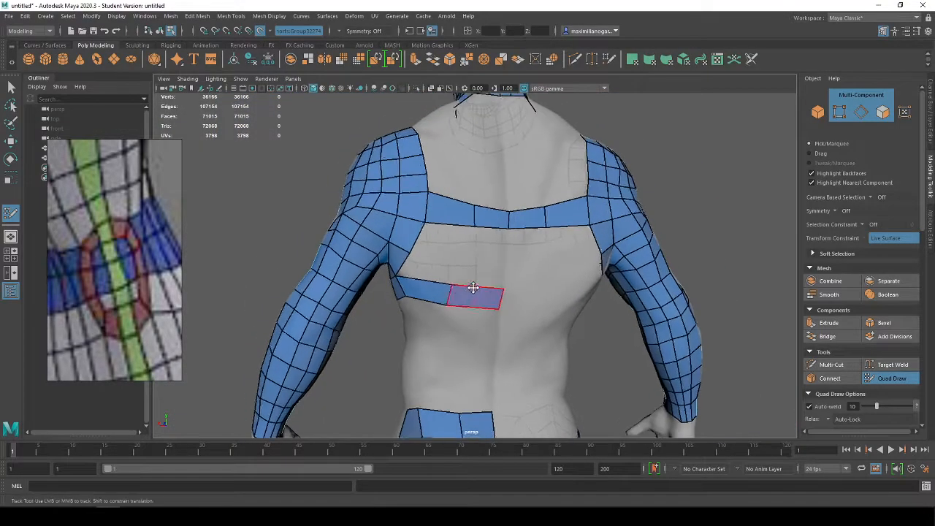
{"action": "mouse_move", "coordinate": [362, 261]}
{"action": "left_mouse_down"}
{"action": "mouse_move", "coordinate": [438, 268]}
{"action": "mouse_move", "coordinate": [450, 257]}
{"action": "left_mouse_up"}
{"action": "left_click_drag", "start_coordinate": [379, 223], "coordinate": [460, 229]}
{"action": "mouse_move", "coordinate": [455, 250]}
{"action": "left_mouse_down"}
{"action": "mouse_move", "coordinate": [454, 259]}
{"action": "mouse_move", "coordinate": [391, 246]}
{"action": "left_mouse_up"}
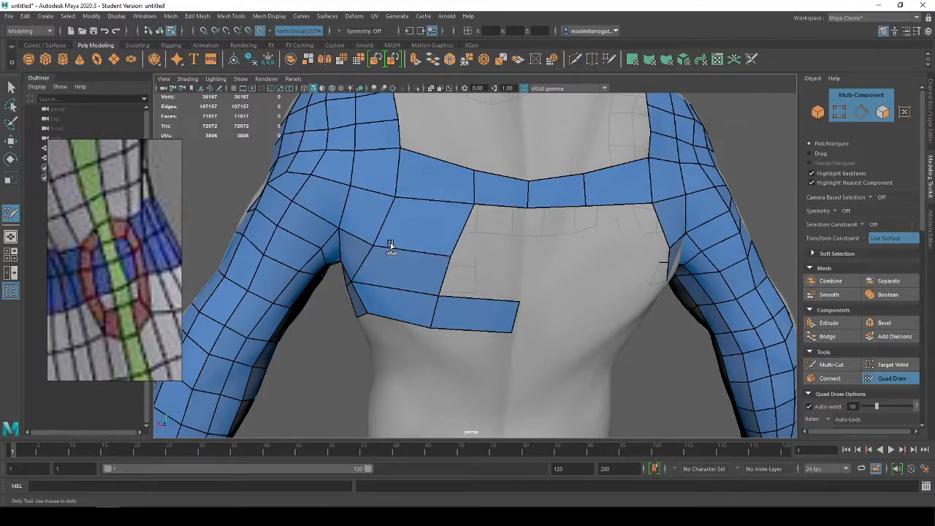
Extend the left upper-back quads to the spine and even out the vertices along their edges.
{"action": "left_click_drag", "start_coordinate": [490, 306], "coordinate": [515, 206]}
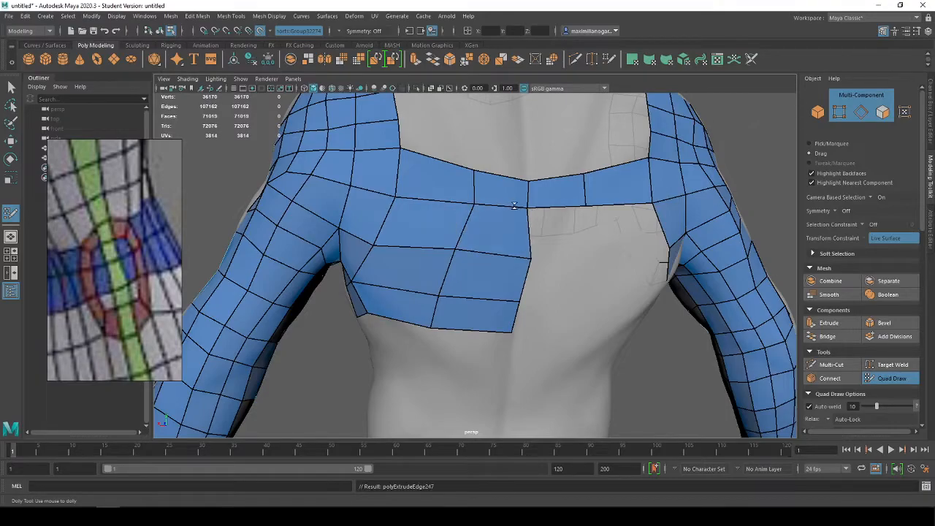
{"action": "right_click_drag", "start_coordinate": [534, 282], "coordinate": [518, 271], "text": "alt"}
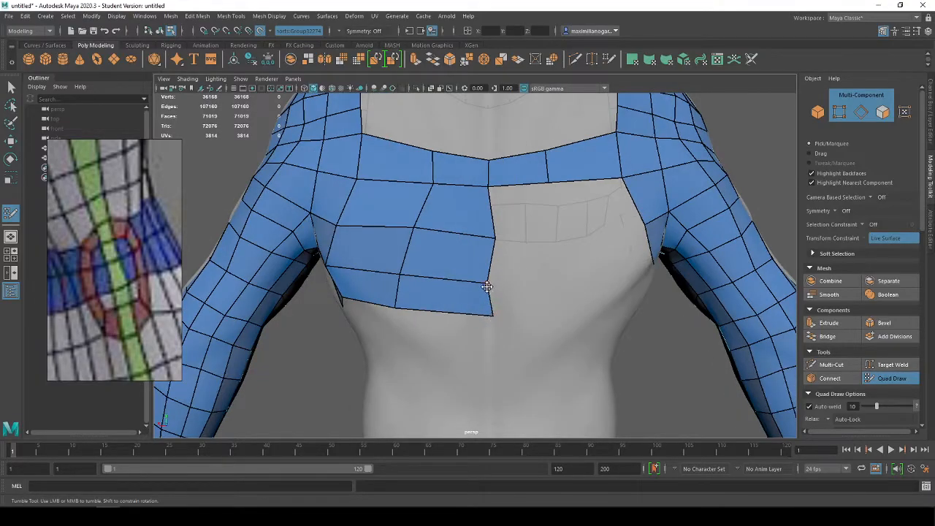
{"action": "mouse_move", "coordinate": [417, 228]}
{"action": "left_mouse_down", "text": "shift"}
{"action": "mouse_move", "coordinate": [429, 177]}
{"action": "mouse_move", "coordinate": [402, 278]}
{"action": "mouse_move", "coordinate": [397, 261]}
{"action": "left_mouse_up", "text": "shift"}
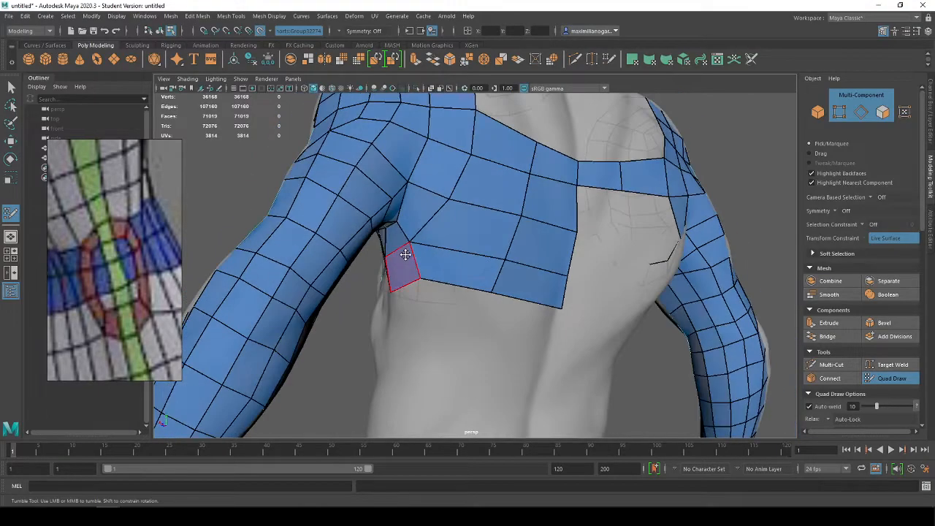
Select the retopology mesh, mirror it across the world X axis with Merge border, and adjust the merge threshold.
{"action": "mouse_move", "coordinate": [444, 233]}
{"action": "left_mouse_down", "text": "alt"}
{"action": "mouse_move", "coordinate": [468, 240]}
{"action": "mouse_move", "coordinate": [478, 265]}
{"action": "mouse_move", "coordinate": [549, 278]}
{"action": "left_mouse_up", "text": "alt"}
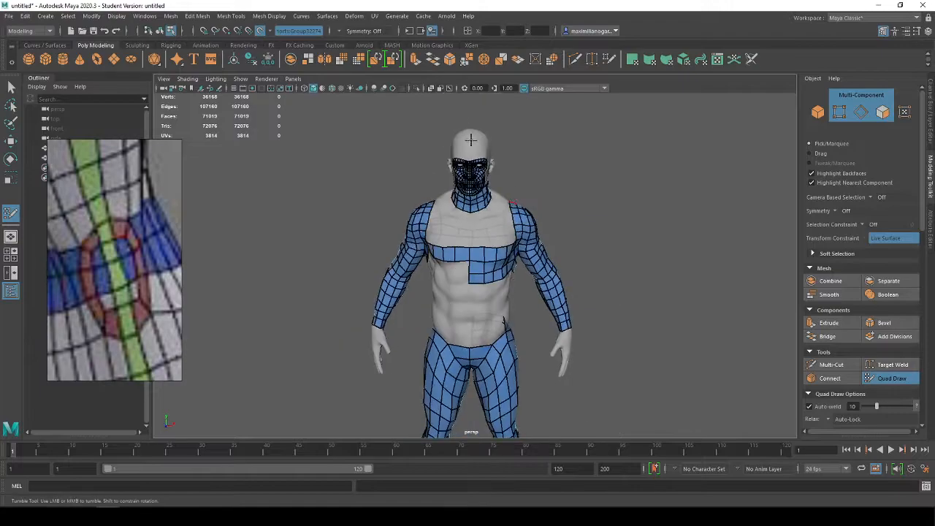
{"action": "left_click", "coordinate": [325, 60]}
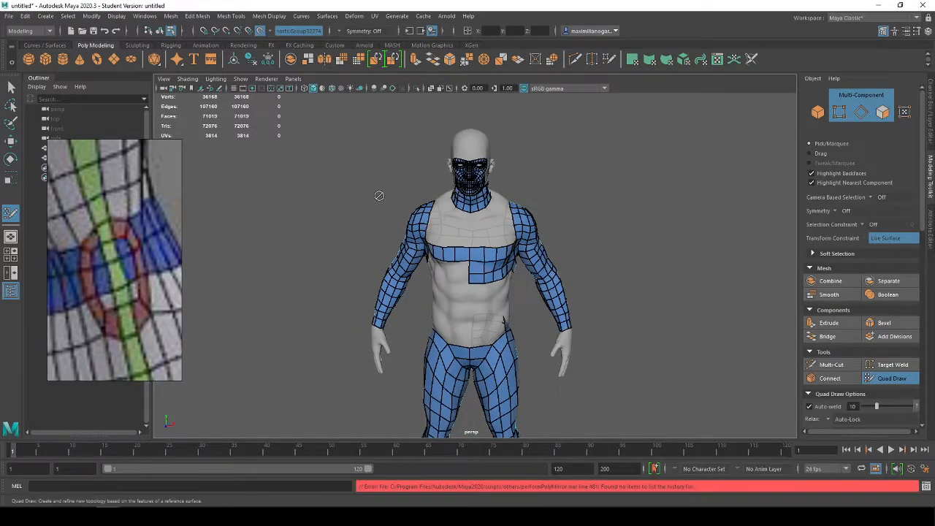
{"action": "right_click_drag", "start_coordinate": [478, 279], "coordinate": [579, 204]}
{"action": "key", "text": "w"}
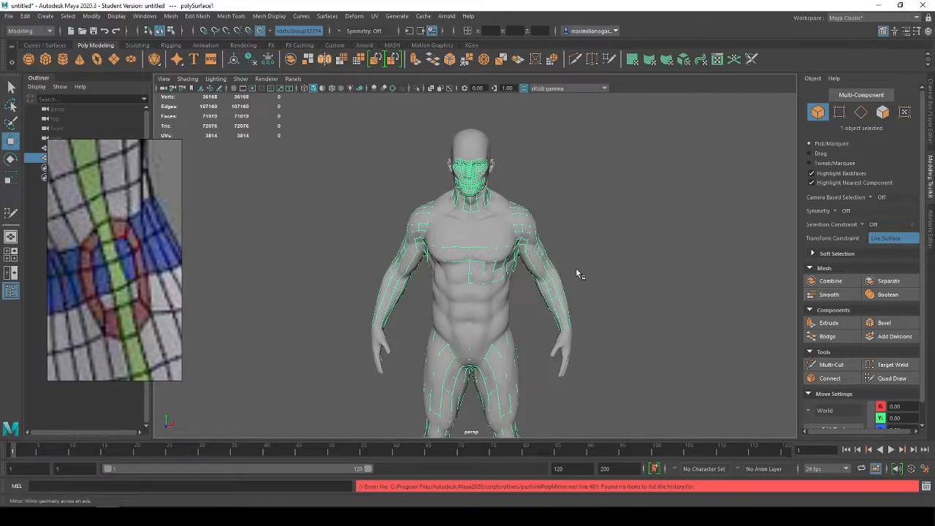
{"action": "scroll", "coordinate": [505, 171], "scroll_direction": "up", "scroll_amount": 4}
{"action": "left_click_drag", "start_coordinate": [276, 227], "coordinate": [204, 228]}
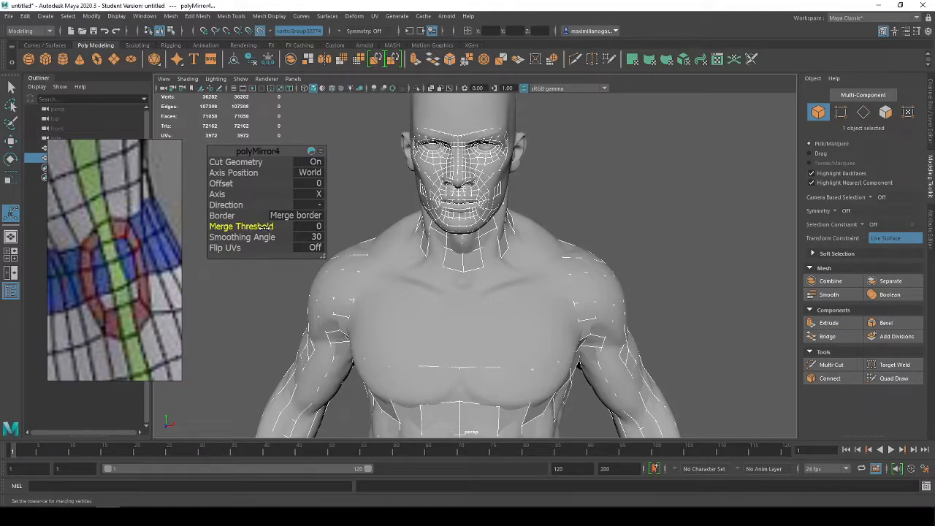
Isolate the mirrored mesh to inspect its centre seam and open borders, and bring the sculpt back into view.
{"action": "left_click_drag", "start_coordinate": [489, 261], "coordinate": [548, 179], "text": "alt"}
{"action": "key", "text": "w"}
{"action": "key", "text": "ctrl+1"}
{"action": "mouse_move", "coordinate": [593, 223]}
{"action": "left_mouse_down", "text": "alt"}
{"action": "mouse_move", "coordinate": [616, 222]}
{"action": "mouse_move", "coordinate": [509, 323]}
{"action": "mouse_move", "coordinate": [426, 261]}
{"action": "mouse_move", "coordinate": [443, 234]}
{"action": "mouse_move", "coordinate": [452, 259]}
{"action": "left_mouse_up", "text": "alt"}
{"action": "scroll", "coordinate": [616, 223], "scroll_direction": "down", "scroll_amount": 5}
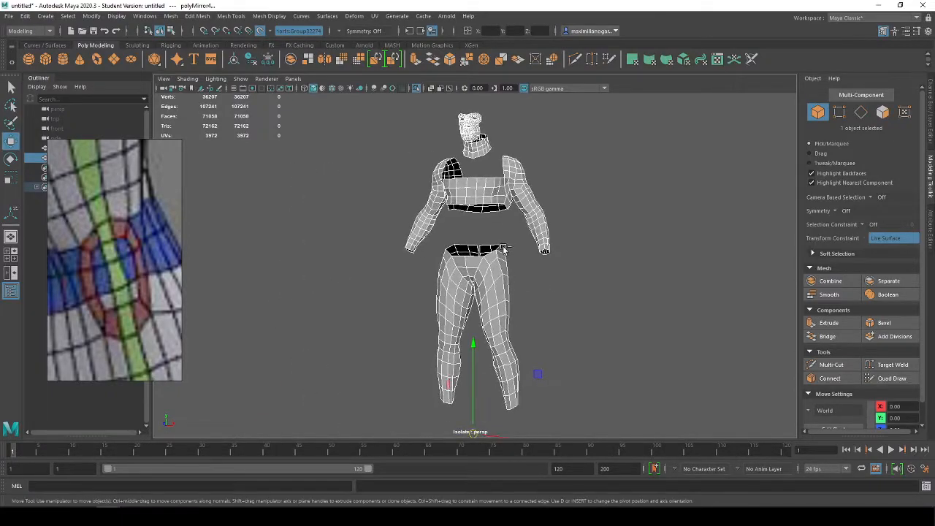
{"action": "key", "text": "ctrl+1"}
With Quad Draw, weld the split centre-line vertices above the buttocks to close the gap at the lower back.
{"action": "left_click", "coordinate": [609, 64]}
{"action": "left_click_drag", "start_coordinate": [606, 221], "coordinate": [473, 220], "text": "alt"}
{"action": "scroll", "coordinate": [473, 220], "scroll_direction": "up", "scroll_amount": 8}
{"action": "scroll", "coordinate": [473, 220], "scroll_direction": "up", "scroll_amount": 5}
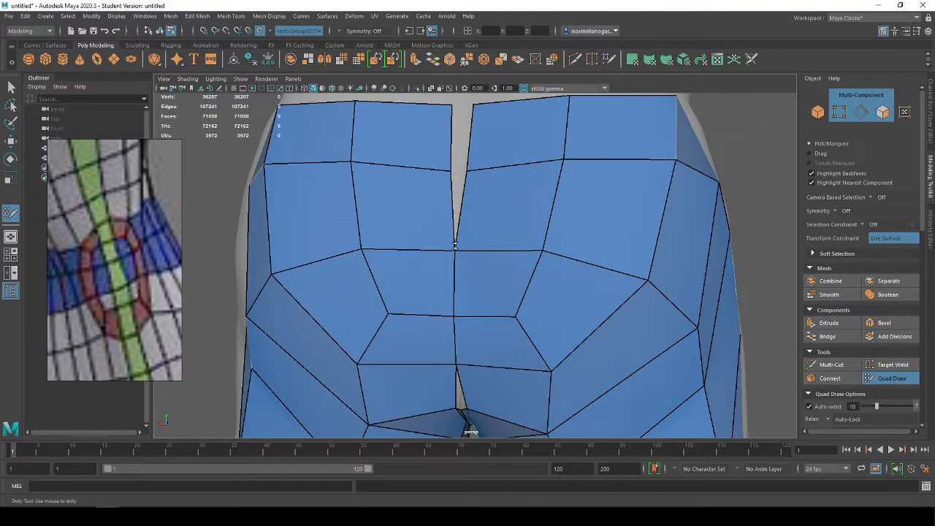
{"action": "scroll", "coordinate": [481, 225], "scroll_direction": "down", "scroll_amount": 4}
{"action": "middle_click_drag", "start_coordinate": [472, 236], "coordinate": [469, 249], "text": "alt"}
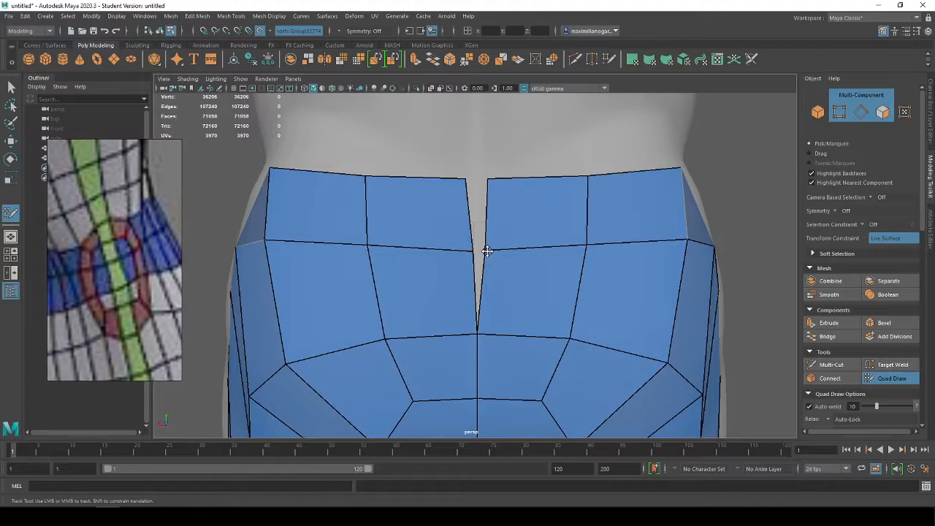
{"action": "left_click_drag", "start_coordinate": [488, 251], "coordinate": [476, 251]}
{"action": "left_click_drag", "start_coordinate": [486, 178], "coordinate": [474, 179]}
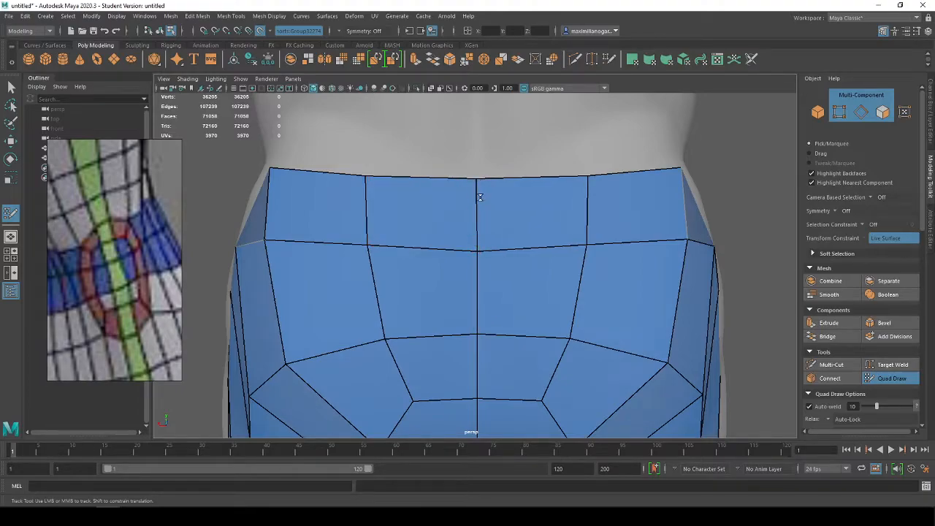
{"action": "scroll", "coordinate": [479, 196], "scroll_direction": "down", "scroll_amount": 2}
{"action": "scroll", "coordinate": [482, 235], "scroll_direction": "up", "scroll_amount": 4}
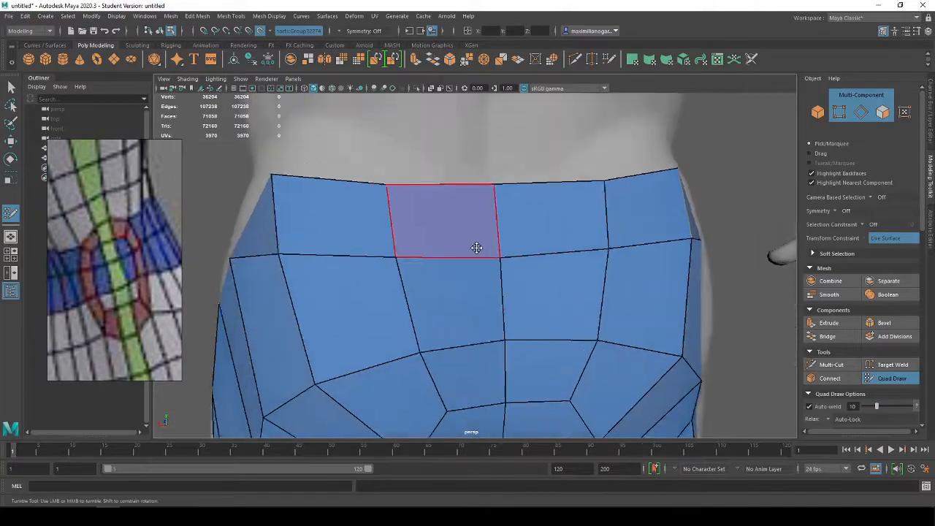
Extrude quads upward from the waist border at the left hip and add a neighbouring quad toward the abdomen.
{"action": "scroll", "coordinate": [478, 240], "scroll_direction": "down", "scroll_amount": 6}
{"action": "left_click_drag", "start_coordinate": [477, 240], "coordinate": [500, 270], "text": "alt"}
{"action": "middle_click_drag", "start_coordinate": [499, 270], "coordinate": [498, 274], "text": "alt"}
{"action": "key", "text": "Tab"}
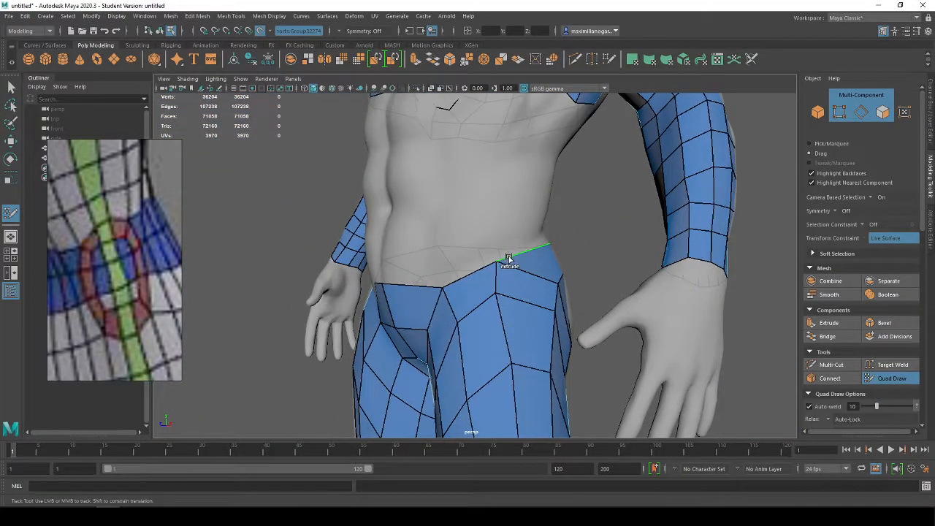
{"action": "left_click_drag", "start_coordinate": [509, 239], "coordinate": [509, 209]}
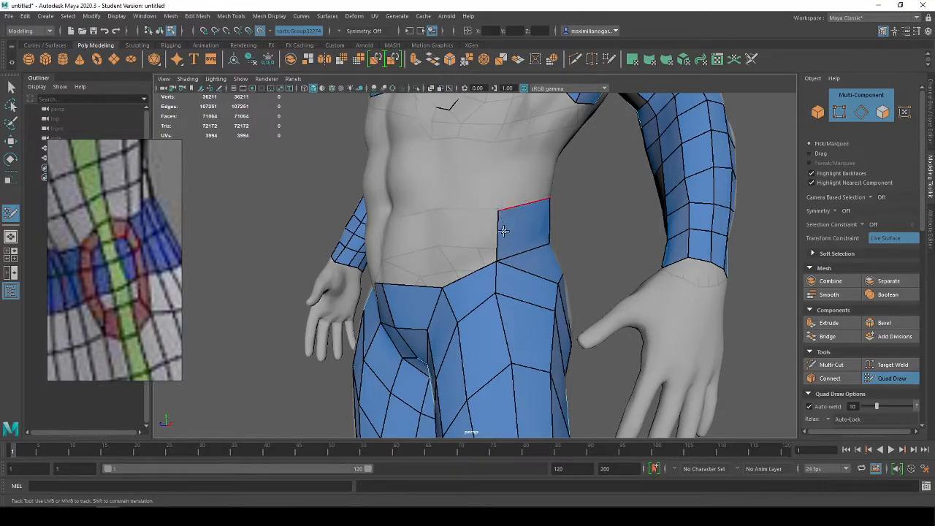
{"action": "key", "text": "ctrl+z"}
{"action": "key", "text": "Tab"}
{"action": "mouse_move", "coordinate": [476, 251]}
{"action": "left_mouse_down"}
{"action": "mouse_move", "coordinate": [480, 215]}
{"action": "mouse_move", "coordinate": [517, 200]}
{"action": "mouse_move", "coordinate": [497, 205]}
{"action": "left_mouse_up"}
{"action": "key", "text": "Tab"}
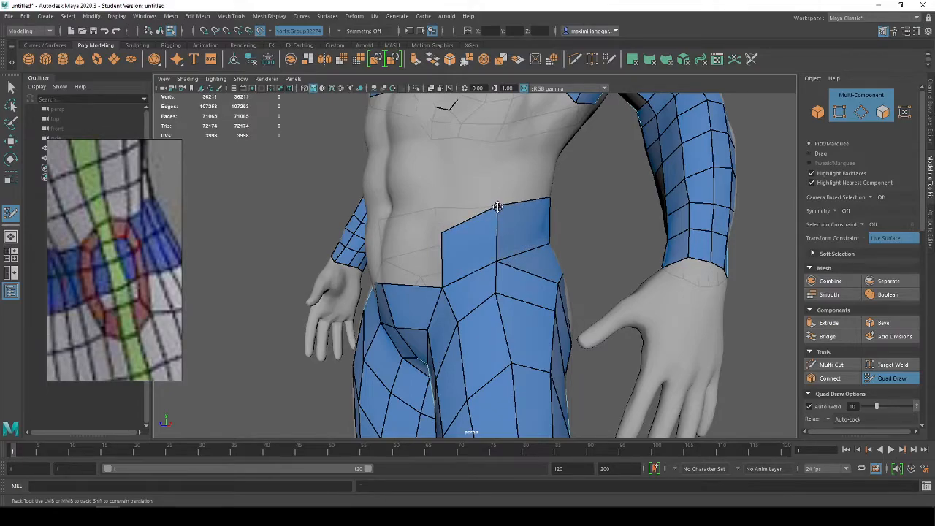
Extend the waist border up the lower back in rows of quads until it meets the upper-back mesh.
{"action": "key", "text": "Tab"}
{"action": "mouse_move", "coordinate": [424, 258]}
{"action": "left_mouse_down", "text": "alt"}
{"action": "mouse_move", "coordinate": [467, 266]}
{"action": "mouse_move", "coordinate": [454, 232]}
{"action": "mouse_move", "coordinate": [490, 233]}
{"action": "mouse_move", "coordinate": [454, 232]}
{"action": "mouse_move", "coordinate": [471, 263]}
{"action": "mouse_move", "coordinate": [453, 263]}
{"action": "mouse_move", "coordinate": [456, 203]}
{"action": "left_mouse_up", "text": "alt"}
{"action": "left_click", "coordinate": [463, 231], "text": "ctrl+shift"}
{"action": "left_click", "coordinate": [438, 235], "text": "ctrl+shift"}
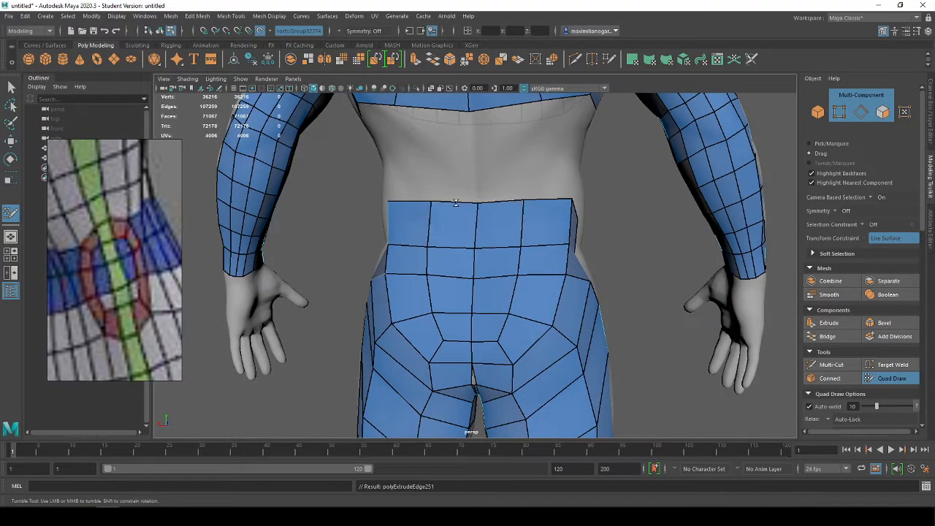
{"action": "mouse_move", "coordinate": [485, 232]}
{"action": "left_mouse_down", "text": "alt"}
{"action": "mouse_move", "coordinate": [522, 211]}
{"action": "mouse_move", "coordinate": [574, 226]}
{"action": "mouse_move", "coordinate": [558, 216]}
{"action": "mouse_move", "coordinate": [510, 251]}
{"action": "mouse_move", "coordinate": [353, 234]}
{"action": "mouse_move", "coordinate": [467, 203]}
{"action": "left_mouse_up", "text": "alt"}
{"action": "middle_click_drag", "start_coordinate": [470, 167], "coordinate": [469, 165]}
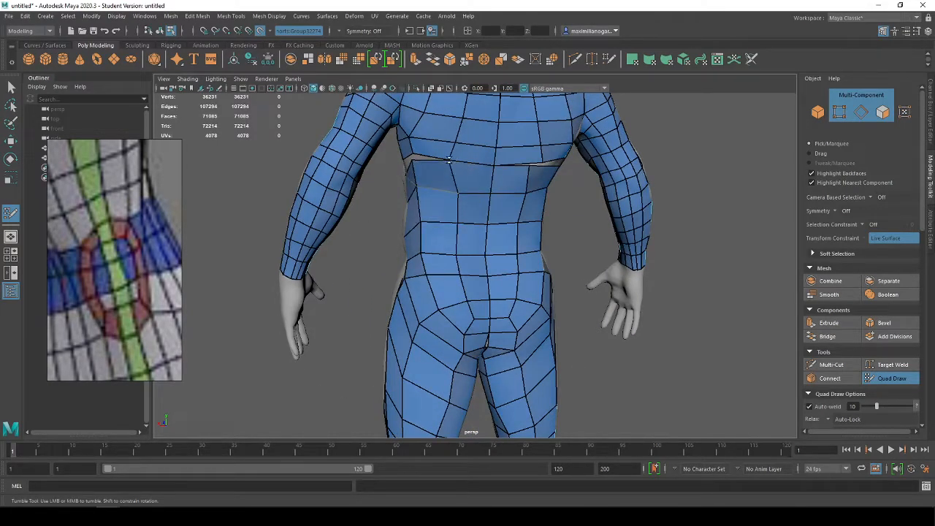
Delete surplus faces from the topmost torso row and join its left back section to the upper-back border.
{"action": "left_click_drag", "start_coordinate": [481, 167], "coordinate": [539, 188], "text": "alt"}
{"action": "middle_click_drag", "start_coordinate": [538, 188], "coordinate": [556, 242], "text": "alt"}
{"action": "left_click_drag", "start_coordinate": [556, 242], "coordinate": [517, 264], "text": "alt"}
{"action": "left_click", "coordinate": [490, 264], "text": "ctrl+shift"}
{"action": "left_click", "coordinate": [446, 262], "text": "ctrl+shift"}
{"action": "scroll", "coordinate": [512, 239], "scroll_direction": "down", "scroll_amount": 5}
{"action": "scroll", "coordinate": [493, 261], "scroll_direction": "up", "scroll_amount": 6}
{"action": "left_click_drag", "start_coordinate": [600, 258], "coordinate": [553, 257], "text": "alt"}
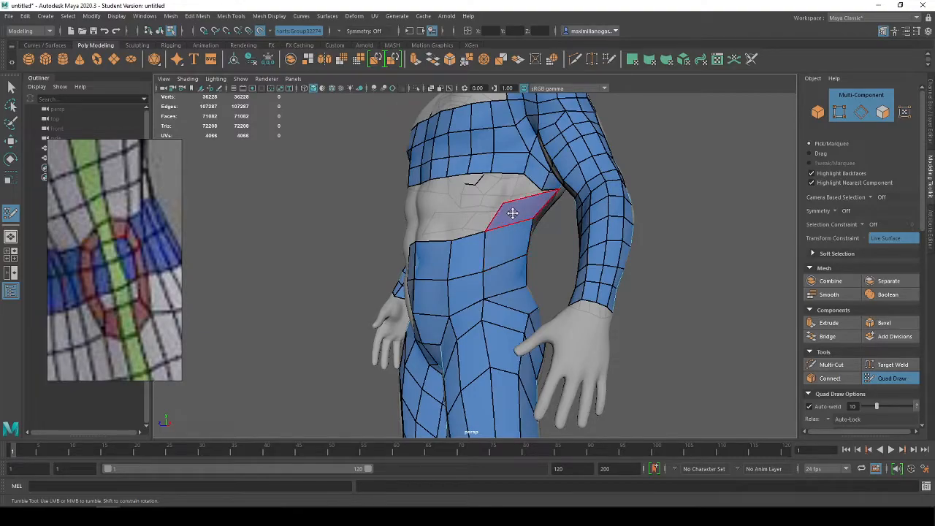
Weld the doubled centre vertices along the narrow crotch strip between the legs.
{"action": "left_click_drag", "start_coordinate": [509, 221], "coordinate": [365, 199], "text": "alt"}
{"action": "scroll", "coordinate": [480, 356], "scroll_direction": "up", "scroll_amount": 4}
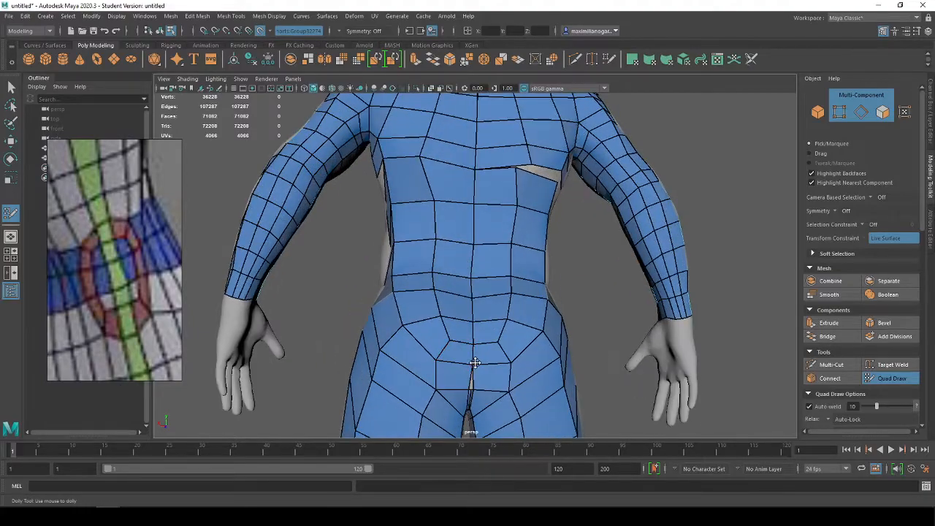
{"action": "scroll", "coordinate": [472, 291], "scroll_direction": "up", "scroll_amount": 5}
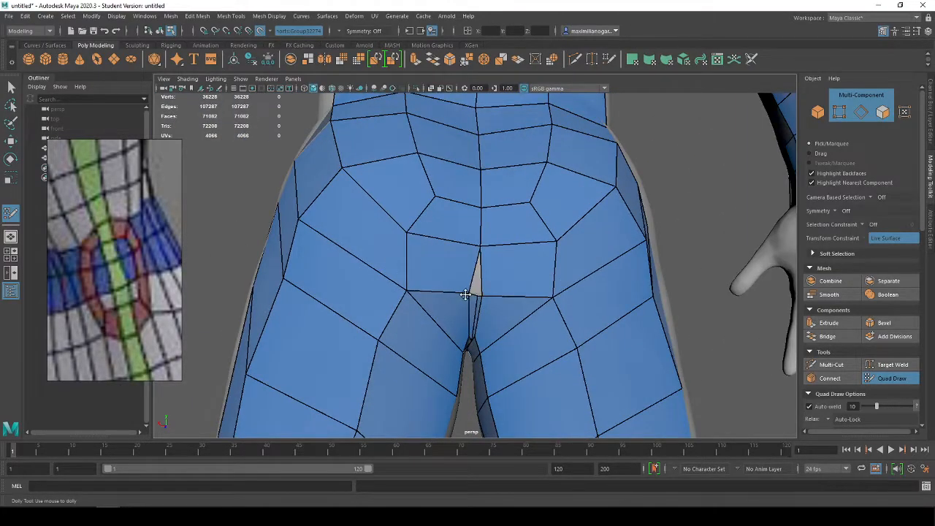
{"action": "scroll", "coordinate": [483, 294], "scroll_direction": "up", "scroll_amount": 3}
{"action": "left_click_drag", "start_coordinate": [483, 343], "coordinate": [477, 315], "text": "alt"}
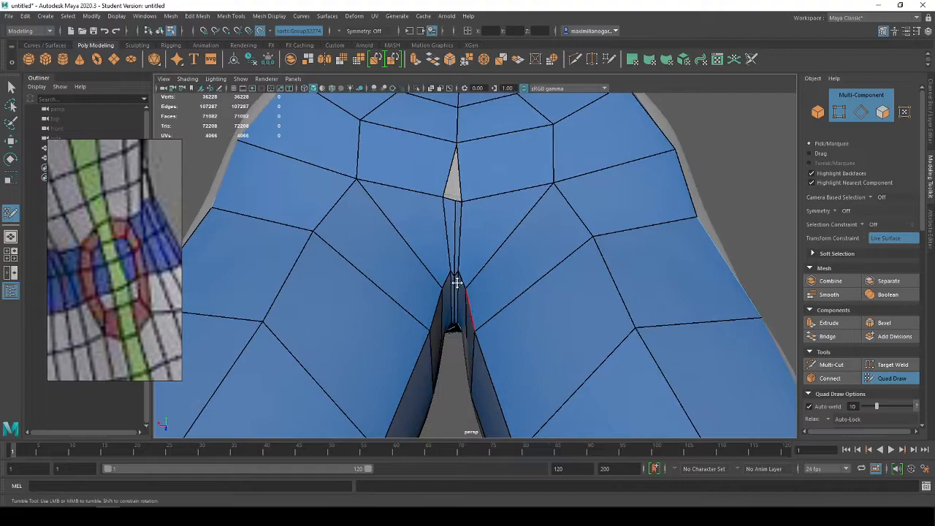
{"action": "scroll", "coordinate": [447, 267], "scroll_direction": "up", "scroll_amount": 3}
{"action": "left_click_drag", "start_coordinate": [446, 265], "coordinate": [449, 280], "text": "alt"}
{"action": "middle_click_drag", "start_coordinate": [448, 280], "coordinate": [448, 293], "text": "alt"}
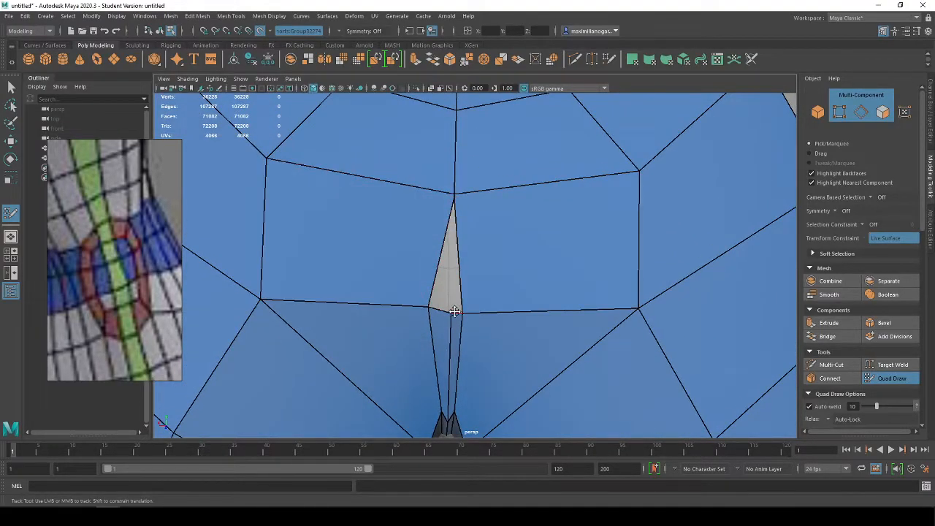
{"action": "scroll", "coordinate": [449, 309], "scroll_direction": "down", "scroll_amount": 3}
{"action": "left_click_drag", "start_coordinate": [449, 309], "coordinate": [458, 221], "text": "alt"}
{"action": "scroll", "coordinate": [459, 222], "scroll_direction": "up", "scroll_amount": 4}
{"action": "middle_click_drag", "start_coordinate": [429, 173], "coordinate": [445, 223], "text": "alt"}
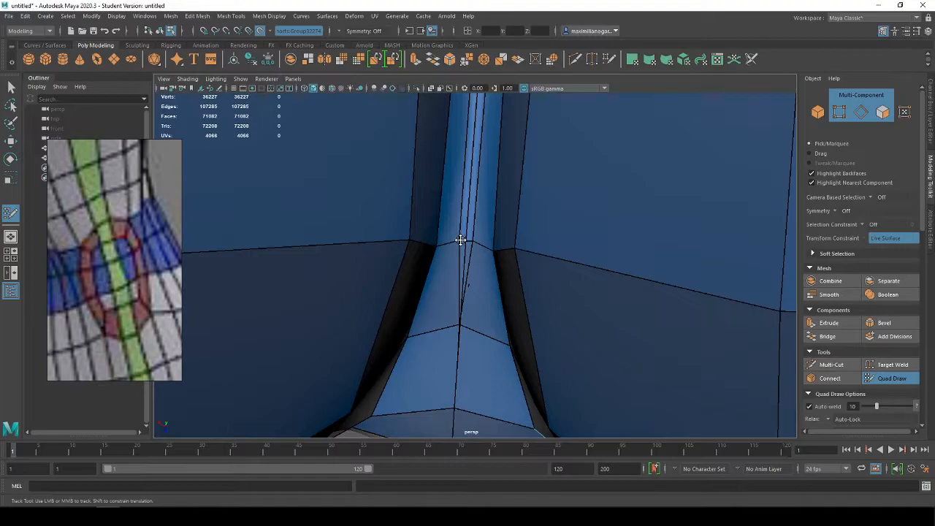
{"action": "left_click_drag", "start_coordinate": [473, 240], "coordinate": [468, 241]}
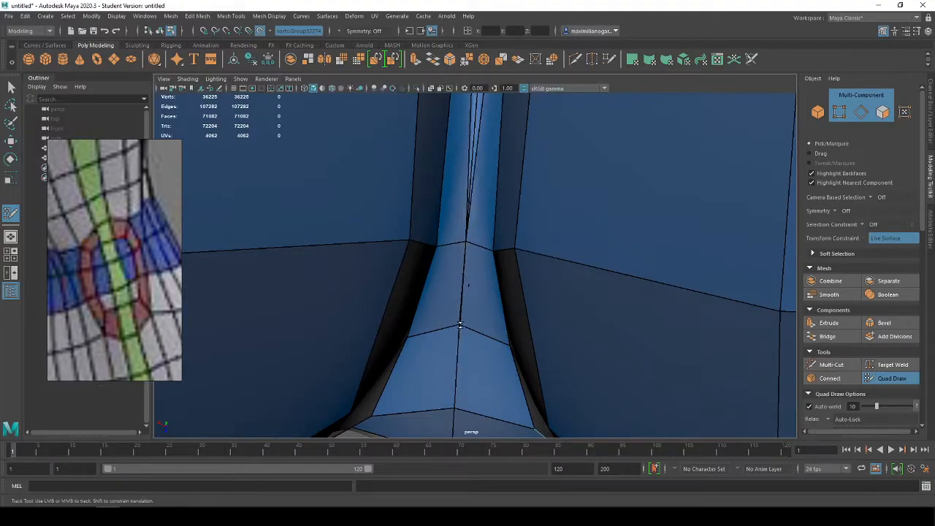
{"action": "left_click_drag", "start_coordinate": [462, 310], "coordinate": [466, 309], "text": "shift"}
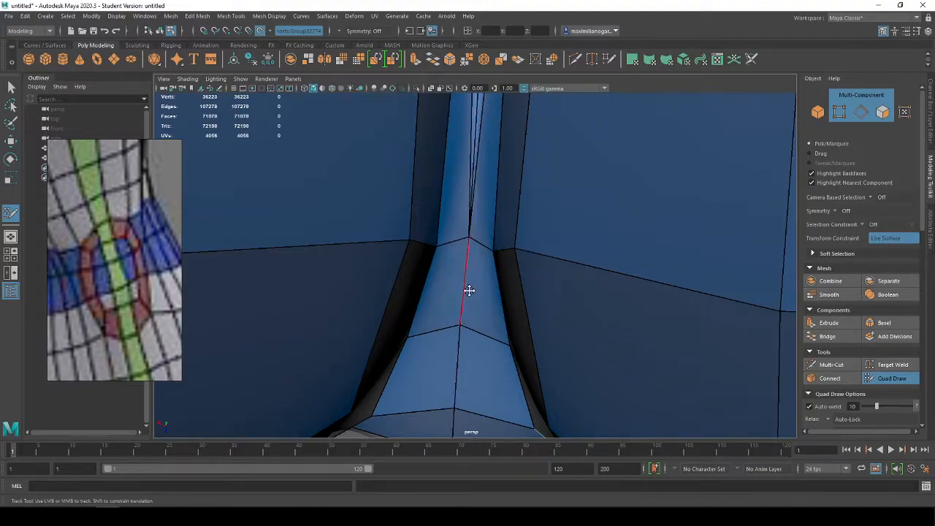
Merge the remaining seam vertices up the gluteal cleft to close the triangular gap between the buttocks.
{"action": "middle_click_drag", "start_coordinate": [489, 172], "coordinate": [473, 381], "text": "alt"}
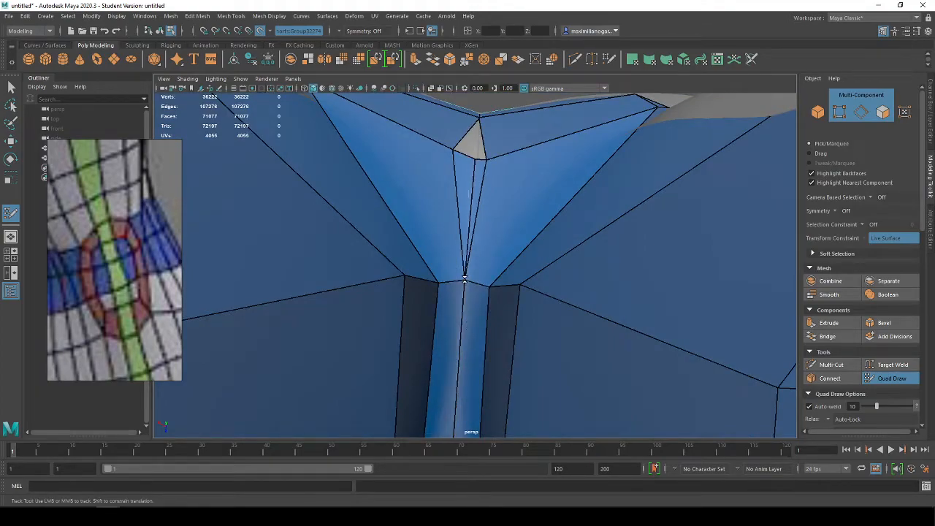
{"action": "middle_click_drag", "start_coordinate": [490, 139], "coordinate": [487, 282], "text": "alt"}
{"action": "left_click_drag", "start_coordinate": [456, 294], "coordinate": [471, 303]}
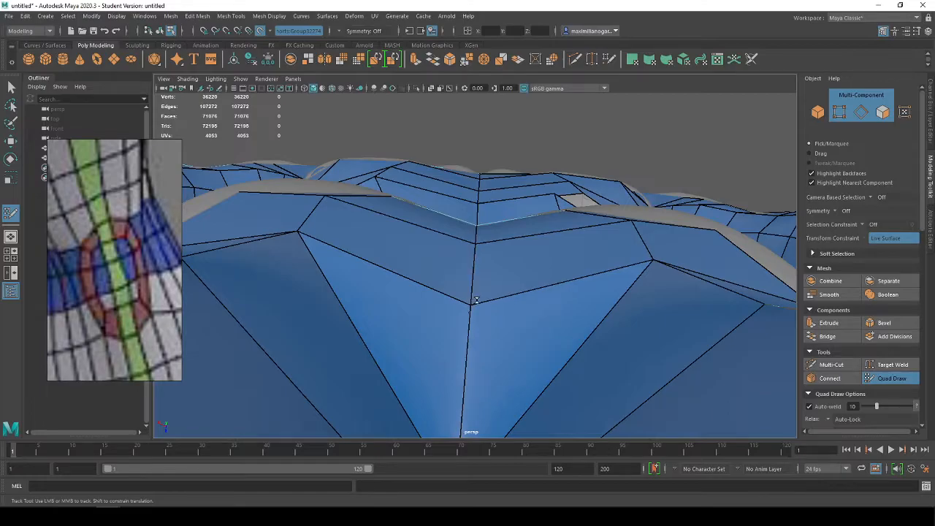
Delete the leftover quads around the torso between the chest and waist meshes.
{"action": "scroll", "coordinate": [475, 300], "scroll_direction": "down", "scroll_amount": 10}
{"action": "left_click_drag", "start_coordinate": [412, 244], "coordinate": [587, 241], "text": "alt"}
{"action": "scroll", "coordinate": [462, 144], "scroll_direction": "down", "scroll_amount": 7}
{"action": "middle_click_drag", "start_coordinate": [475, 167], "coordinate": [480, 266], "text": "alt"}
{"action": "left_click_drag", "start_coordinate": [483, 294], "coordinate": [438, 299], "text": "alt"}
{"action": "scroll", "coordinate": [497, 319], "scroll_direction": "up", "scroll_amount": 3}
{"action": "left_click_drag", "start_coordinate": [509, 319], "coordinate": [482, 318], "text": "alt"}
{"action": "scroll", "coordinate": [470, 246], "scroll_direction": "up", "scroll_amount": 3}
{"action": "left_click_drag", "start_coordinate": [452, 250], "coordinate": [485, 261], "text": "alt"}
{"action": "left_click", "coordinate": [470, 239], "text": "ctrl+shift"}
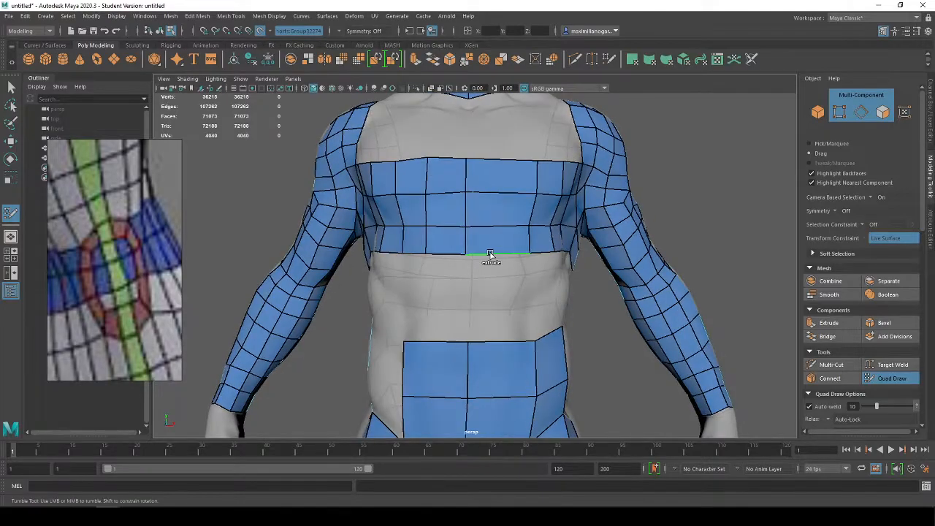
Undo the stray quads below the chest and extrude its lower border edge beside the centre line down to the abdomen mesh.
{"action": "middle_click_drag", "start_coordinate": [495, 329], "coordinate": [497, 340]}
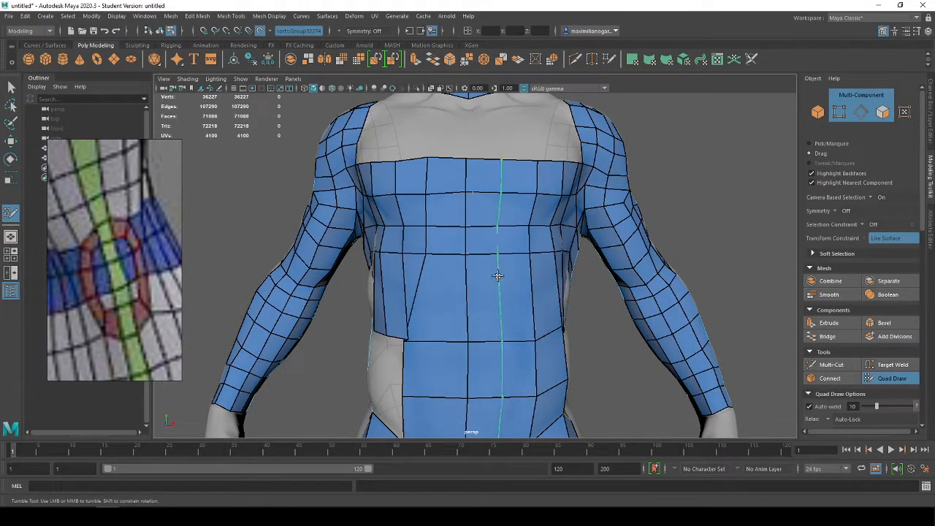
{"action": "key", "text": "ctrl+z"}
{"action": "left_click_drag", "start_coordinate": [524, 284], "coordinate": [470, 269], "text": "alt"}
{"action": "left_click", "coordinate": [443, 244], "text": "ctrl+shift"}
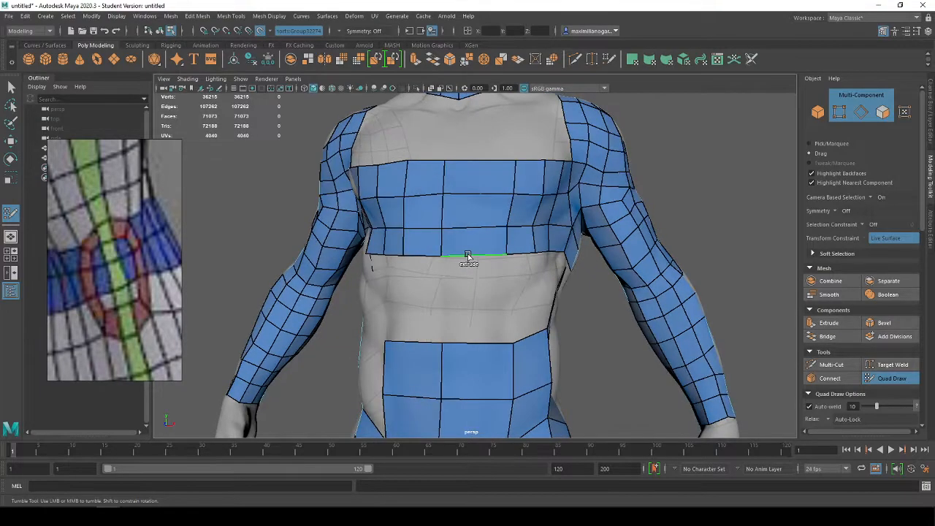
{"action": "middle_click_drag", "start_coordinate": [469, 257], "coordinate": [473, 344]}
Remove the surplus vertical edge loop from the side chest rows and delete the misaligned quad above the waist.
{"action": "left_click_drag", "start_coordinate": [478, 337], "coordinate": [416, 339], "text": "alt"}
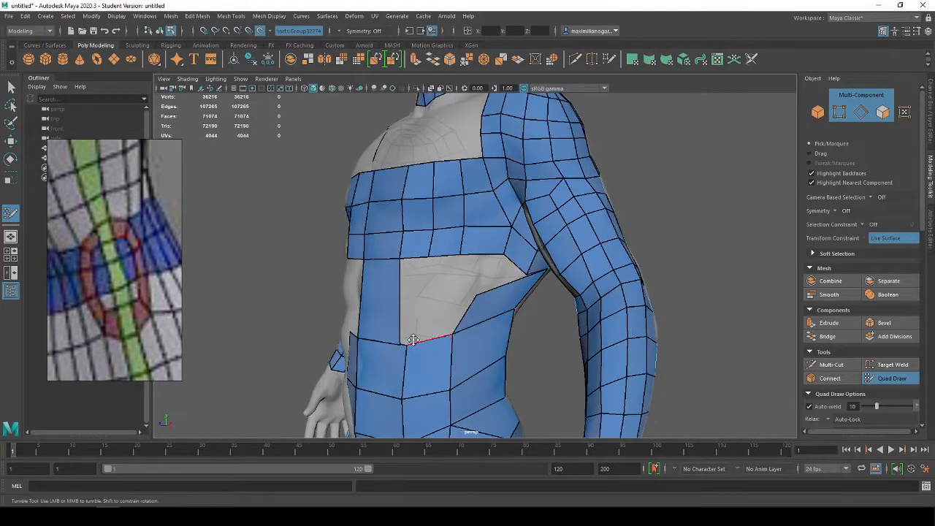
{"action": "left_click_drag", "start_coordinate": [430, 293], "coordinate": [433, 254]}
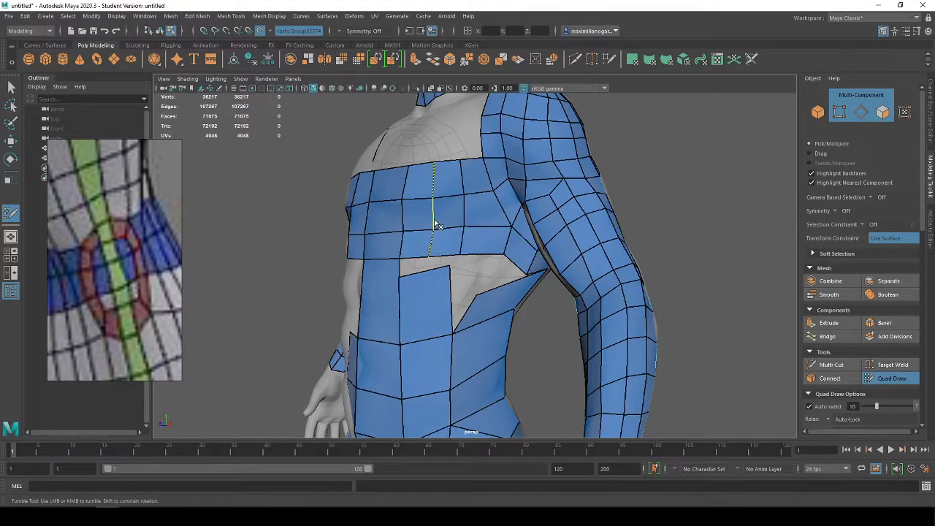
{"action": "left_click", "coordinate": [439, 247], "text": "ctrl+shift"}
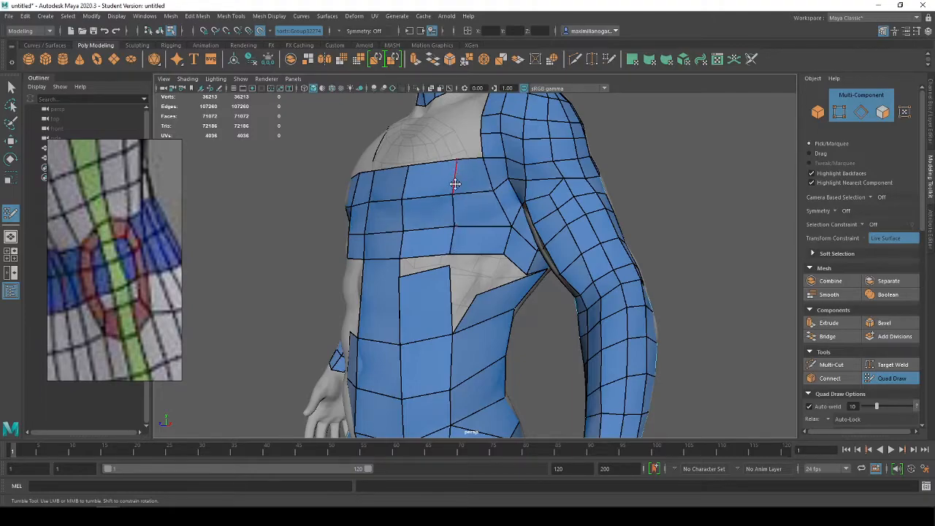
{"action": "left_click_drag", "start_coordinate": [419, 270], "coordinate": [470, 233]}
{"action": "left_click", "coordinate": [413, 279], "text": "ctrl+shift"}
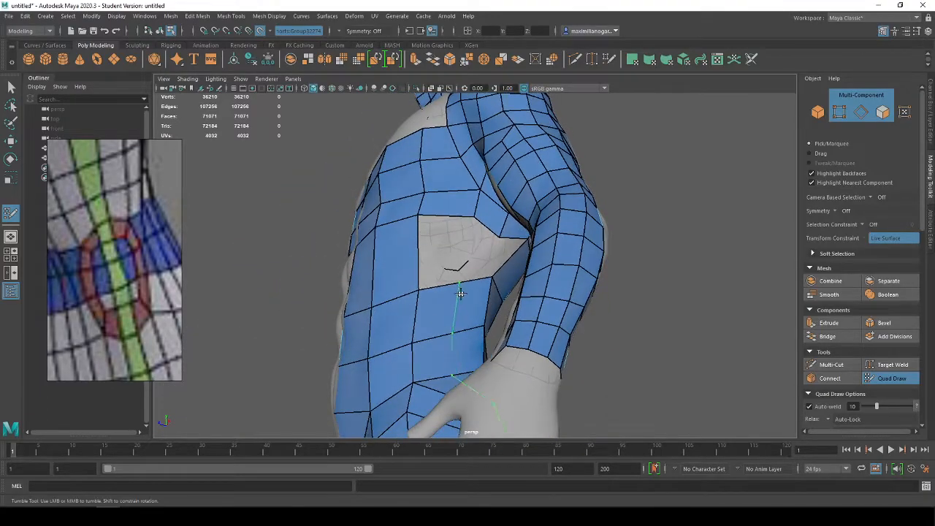
Extrude a quad across the left flank gap to connect the chest border with the waist border.
{"action": "scroll", "coordinate": [460, 293], "scroll_direction": "down", "scroll_amount": 6}
{"action": "scroll", "coordinate": [464, 291], "scroll_direction": "up", "scroll_amount": 2}
{"action": "left_click_drag", "start_coordinate": [466, 289], "coordinate": [443, 311], "text": "alt"}
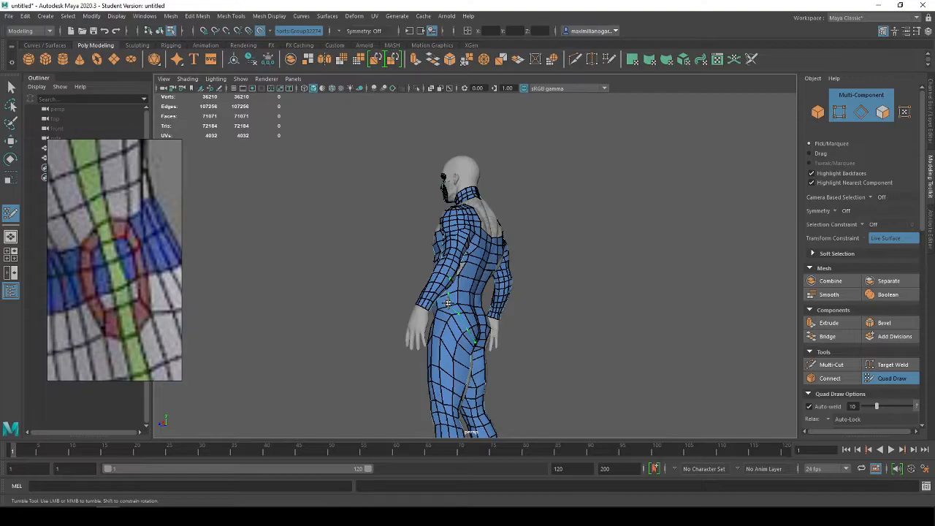
{"action": "left_click_drag", "start_coordinate": [477, 322], "coordinate": [516, 328], "text": "alt"}
{"action": "scroll", "coordinate": [511, 329], "scroll_direction": "up", "scroll_amount": 8}
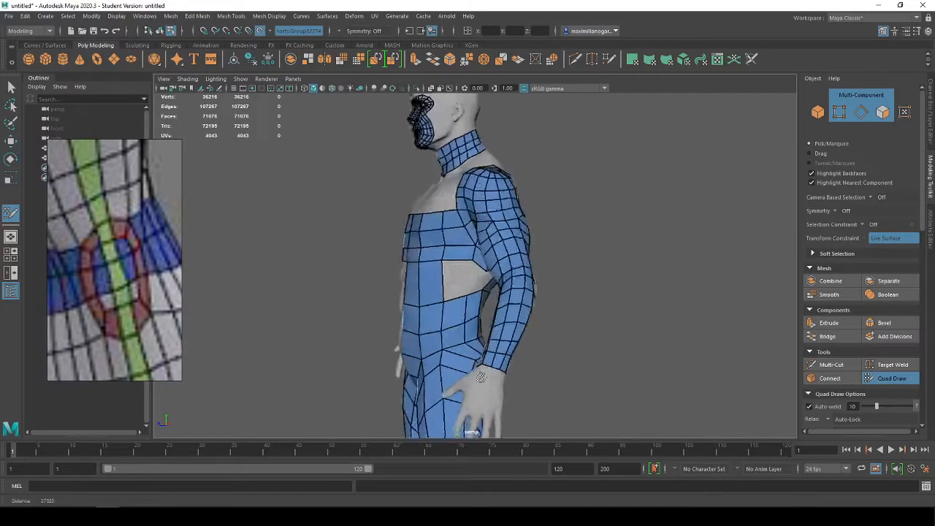
{"action": "left_click_drag", "start_coordinate": [453, 329], "coordinate": [442, 300], "text": "alt"}
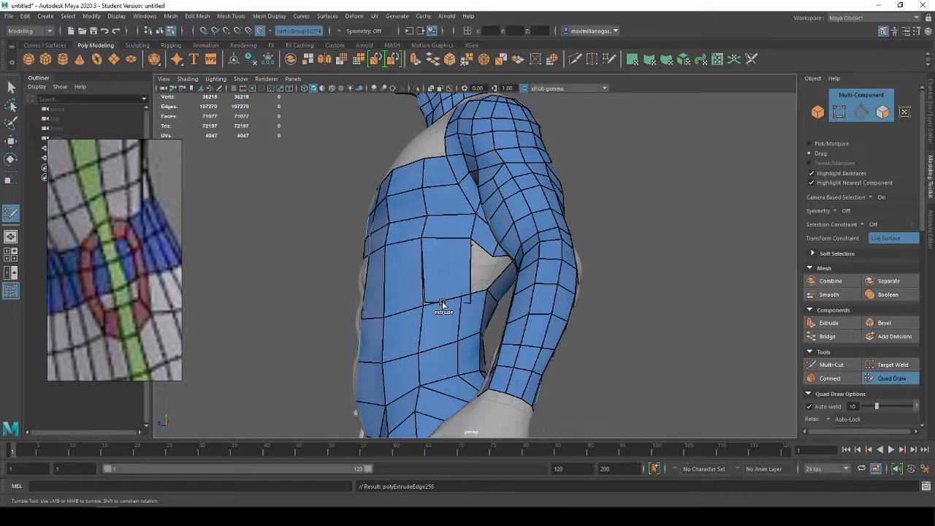
Examine the topology of the lower back, buttocks and crotch from behind.
{"action": "mouse_move", "coordinate": [514, 302]}
{"action": "left_mouse_down", "text": "alt"}
{"action": "mouse_move", "coordinate": [451, 299]}
{"action": "mouse_move", "coordinate": [432, 278]}
{"action": "mouse_move", "coordinate": [459, 274]}
{"action": "mouse_move", "coordinate": [448, 275]}
{"action": "mouse_move", "coordinate": [439, 309]}
{"action": "mouse_move", "coordinate": [406, 290]}
{"action": "left_mouse_up", "text": "alt"}
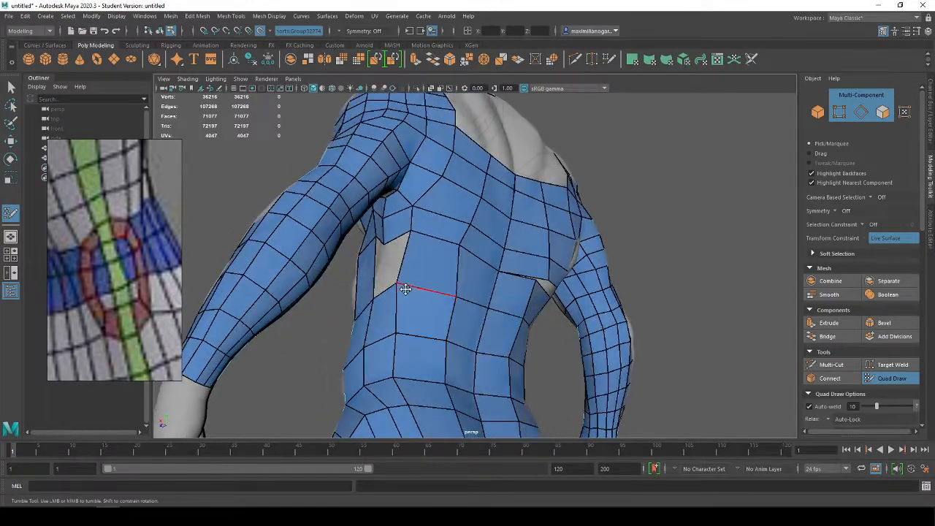
{"action": "left_click_drag", "start_coordinate": [439, 363], "coordinate": [497, 255], "text": "alt"}
{"action": "scroll", "coordinate": [450, 322], "scroll_direction": "up", "scroll_amount": 3}
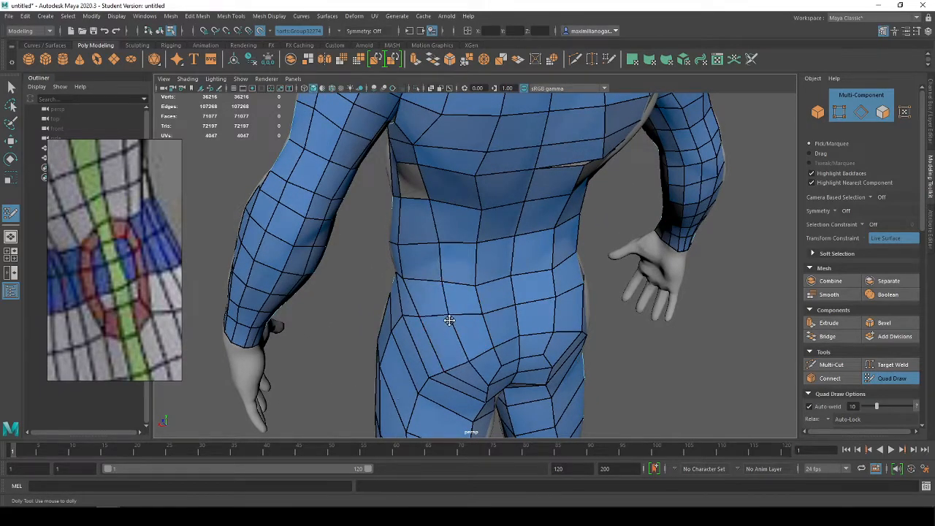
{"action": "left_click_drag", "start_coordinate": [475, 358], "coordinate": [507, 313], "text": "alt"}
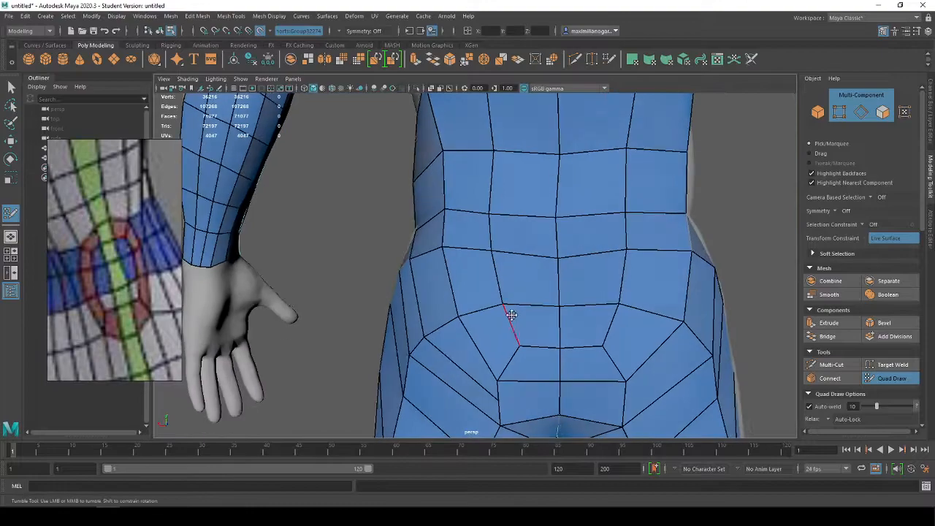
{"action": "mouse_move", "coordinate": [513, 367]}
{"action": "left_mouse_down", "text": "alt"}
{"action": "mouse_move", "coordinate": [532, 393]}
{"action": "mouse_move", "coordinate": [507, 311]}
{"action": "mouse_move", "coordinate": [525, 278]}
{"action": "left_mouse_up", "text": "alt"}
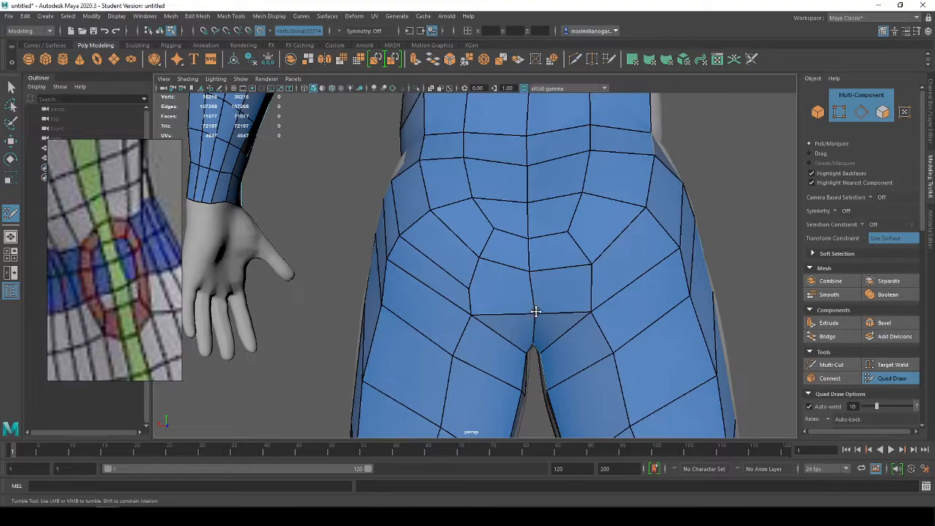
{"action": "mouse_move", "coordinate": [528, 293]}
{"action": "left_mouse_down", "text": "alt"}
{"action": "mouse_move", "coordinate": [518, 299]}
{"action": "mouse_move", "coordinate": [543, 293]}
{"action": "mouse_move", "coordinate": [530, 263]}
{"action": "mouse_move", "coordinate": [528, 292]}
{"action": "mouse_move", "coordinate": [539, 303]}
{"action": "mouse_move", "coordinate": [487, 314]}
{"action": "left_mouse_up", "text": "alt"}
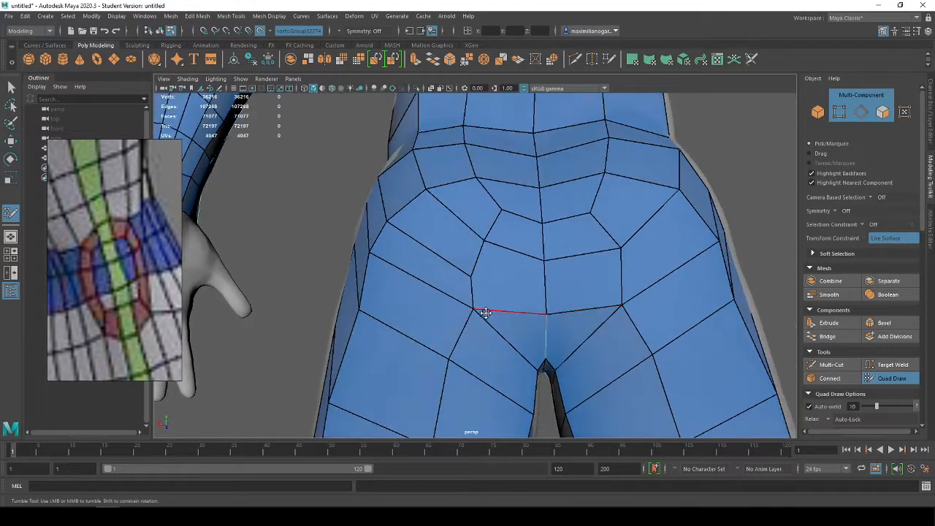
{"action": "right_click_drag", "start_coordinate": [486, 325], "coordinate": [478, 263], "text": "alt"}
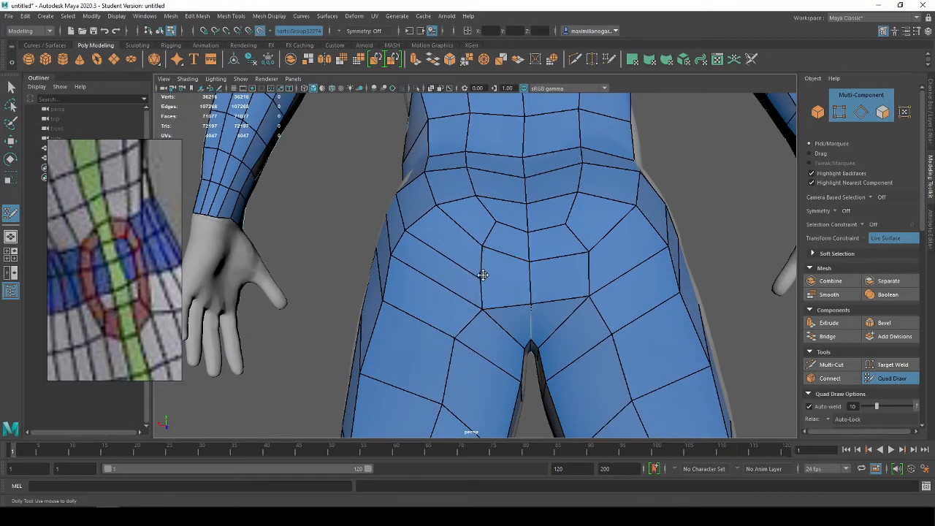
{"action": "left_click_drag", "start_coordinate": [472, 262], "coordinate": [453, 212], "text": "alt"}
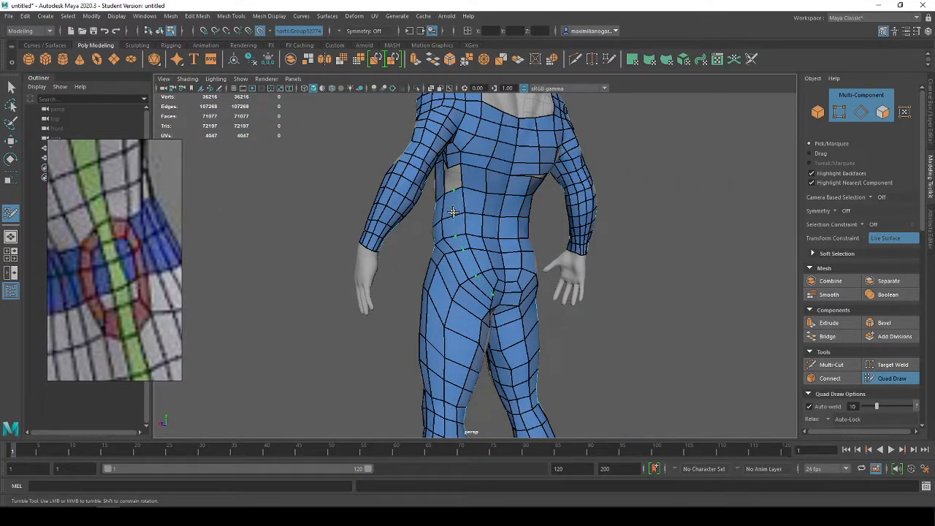
Insert a vertical edge loop down the left flank, through the hip and towards the buttock.
{"action": "left_click", "coordinate": [474, 218], "text": "ctrl"}
{"action": "left_click_drag", "start_coordinate": [475, 212], "coordinate": [507, 187], "text": "alt"}
{"action": "middle_click_drag", "start_coordinate": [507, 187], "coordinate": [527, 221], "text": "alt"}
{"action": "right_click_drag", "start_coordinate": [528, 220], "coordinate": [554, 245], "text": "alt"}
{"action": "left_click_drag", "start_coordinate": [554, 244], "coordinate": [567, 285], "text": "alt"}
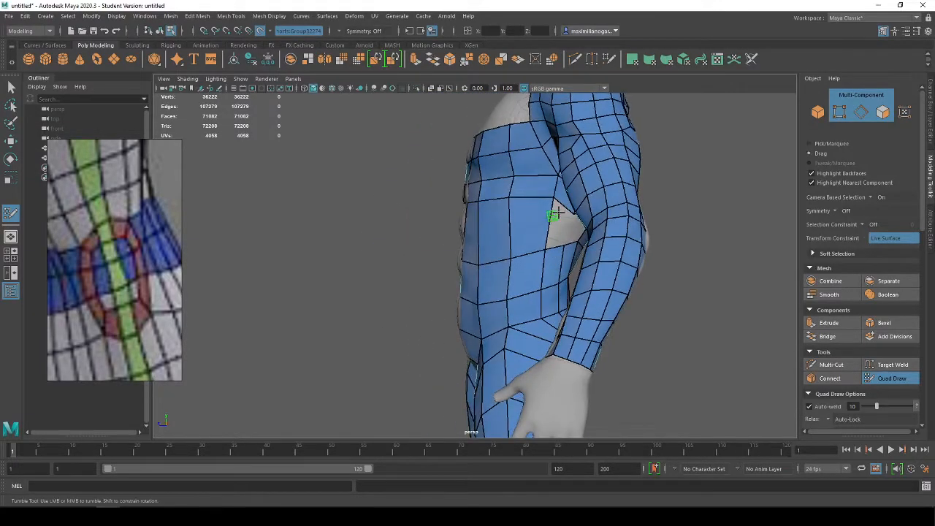
Fill the remaining gap below the left armpit with quads joining the chest and waist meshes.
{"action": "left_click_drag", "start_coordinate": [563, 236], "coordinate": [554, 248]}
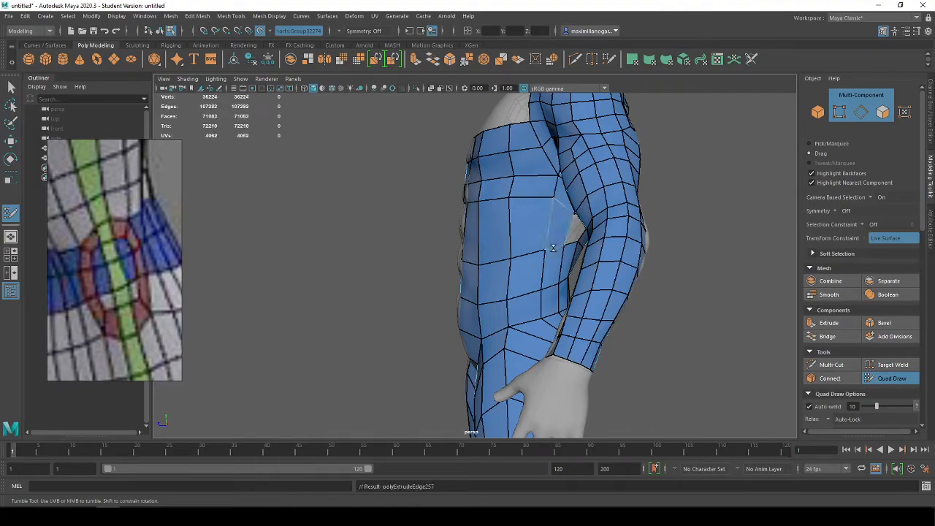
{"action": "mouse_move", "coordinate": [620, 247]}
{"action": "left_mouse_down", "text": "alt"}
{"action": "mouse_move", "coordinate": [552, 234]}
{"action": "mouse_move", "coordinate": [515, 177]}
{"action": "left_mouse_up", "text": "alt"}
{"action": "right_click_drag", "start_coordinate": [575, 156], "coordinate": [537, 151], "text": "alt"}
{"action": "left_click_drag", "start_coordinate": [537, 150], "coordinate": [679, 176], "text": "alt"}
{"action": "left_click_drag", "start_coordinate": [621, 228], "coordinate": [492, 250], "text": "alt"}
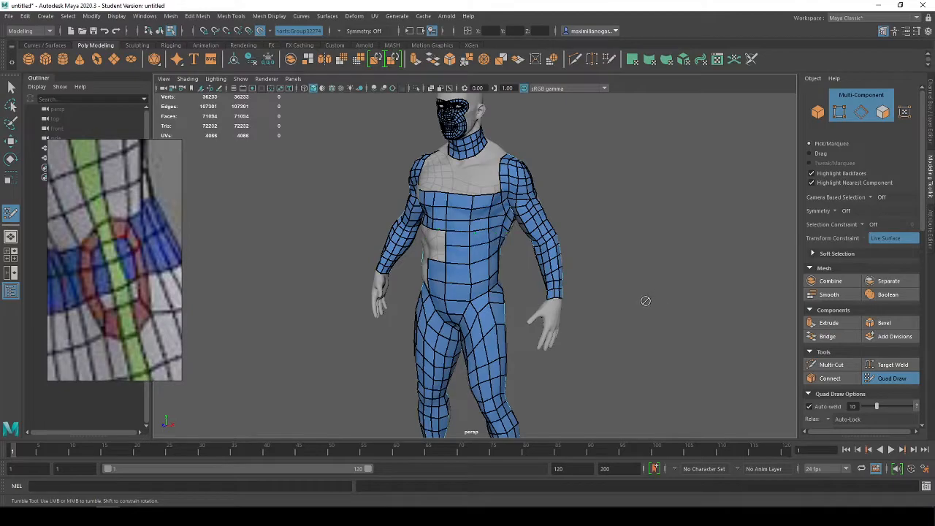
{"action": "mouse_move", "coordinate": [628, 283]}
{"action": "left_mouse_down", "text": "alt"}
{"action": "mouse_move", "coordinate": [457, 271]}
{"action": "mouse_move", "coordinate": [499, 282]}
{"action": "mouse_move", "coordinate": [610, 274]}
{"action": "left_mouse_up", "text": "alt"}
Leave Quad Draw, isolate the retopology mesh from the sculpt and resume Quad Draw on it.
{"action": "key", "text": "w"}
{"action": "right_click_drag", "start_coordinate": [488, 248], "coordinate": [618, 156]}
{"action": "key", "text": "ctrl+1"}
{"action": "left_click_drag", "start_coordinate": [582, 188], "coordinate": [550, 206], "text": "alt"}
{"action": "key", "text": "ctrl+1"}
{"action": "key", "text": "ctrl+1"}
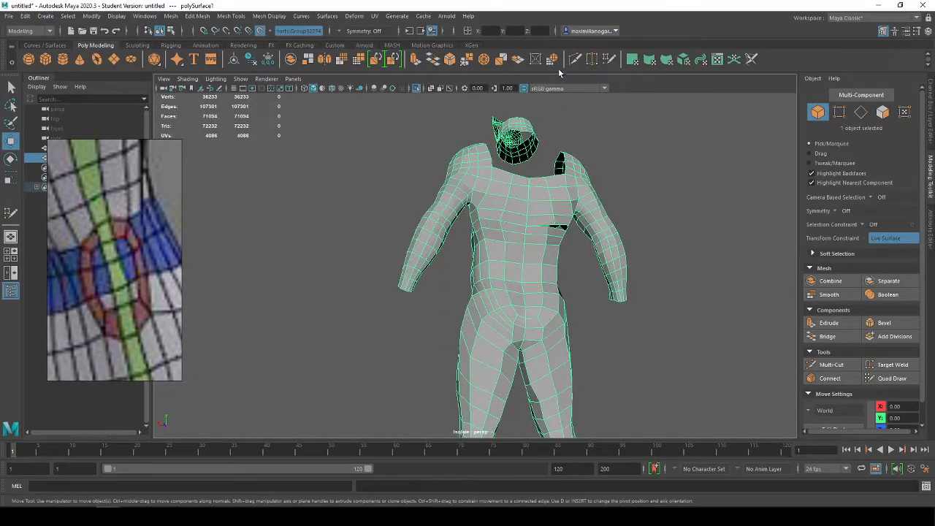
{"action": "left_click", "coordinate": [609, 60]}
{"action": "key", "text": "f"}
{"action": "scroll", "coordinate": [479, 267], "scroll_direction": "up", "scroll_amount": 3}
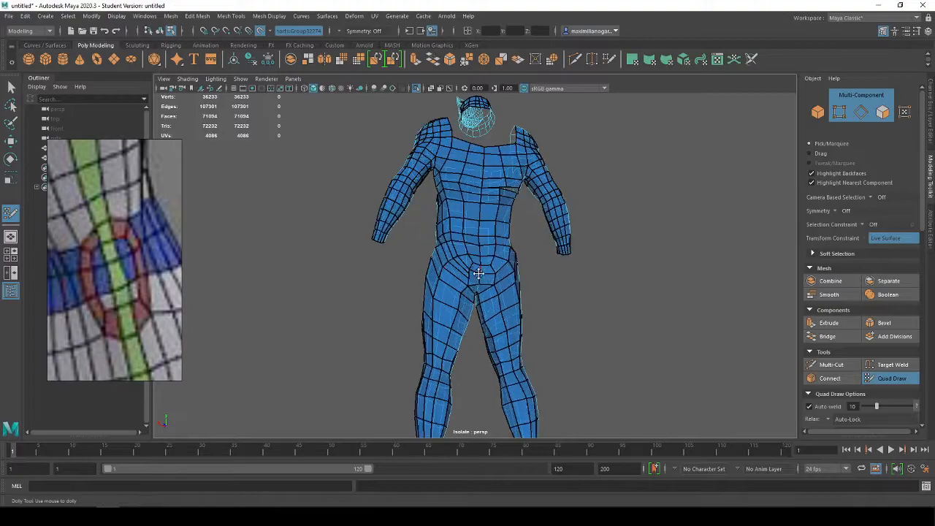
Nudge and relax the vertices around the upper buttocks and centre line, undoing the last relax stroke.
{"action": "scroll", "coordinate": [479, 267], "scroll_direction": "up", "scroll_amount": 7}
{"action": "left_click_drag", "start_coordinate": [476, 309], "coordinate": [478, 326], "text": "alt"}
{"action": "middle_click_drag", "start_coordinate": [478, 326], "coordinate": [477, 225], "text": "alt"}
{"action": "mouse_move", "coordinate": [522, 231]}
{"action": "left_mouse_down", "text": "alt"}
{"action": "mouse_move", "coordinate": [496, 234]}
{"action": "mouse_move", "coordinate": [443, 212]}
{"action": "mouse_move", "coordinate": [451, 215]}
{"action": "mouse_move", "coordinate": [445, 307]}
{"action": "mouse_move", "coordinate": [440, 271]}
{"action": "left_mouse_up", "text": "alt"}
{"action": "left_click_drag", "start_coordinate": [494, 262], "coordinate": [493, 204]}
{"action": "left_click_drag", "start_coordinate": [425, 210], "coordinate": [425, 204]}
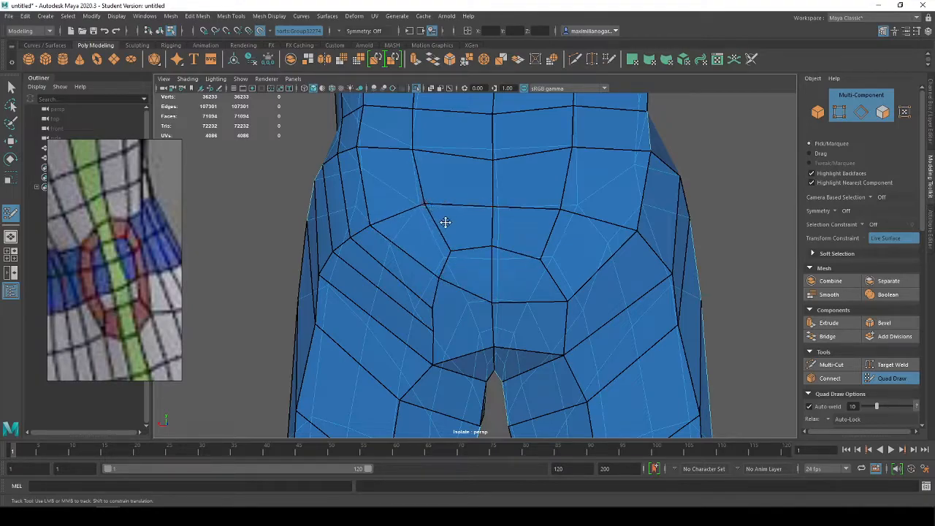
{"action": "left_click_drag", "start_coordinate": [491, 260], "coordinate": [493, 255], "text": "shift"}
{"action": "left_click_drag", "start_coordinate": [438, 289], "coordinate": [438, 293], "text": "shift"}
{"action": "key", "text": "ctrl+z"}
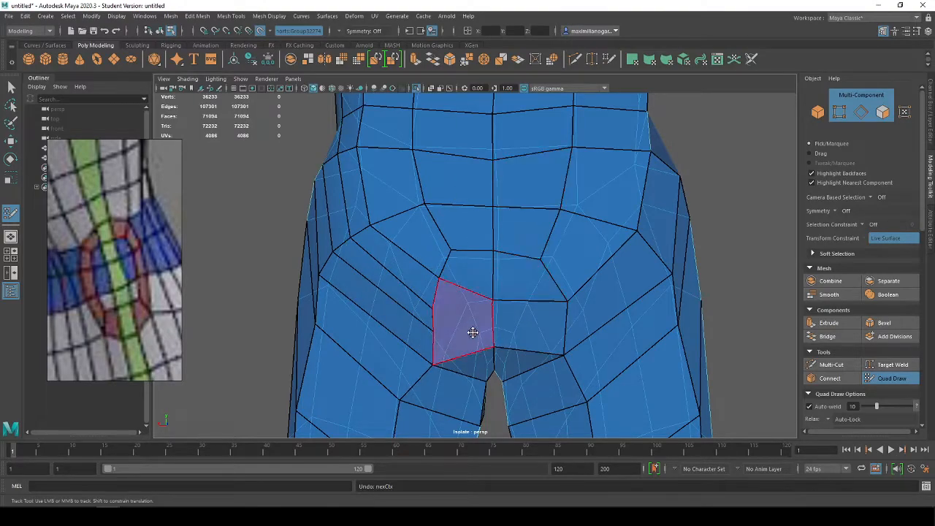
Delete the quads on both sides of the gluteal cleft and rebuild the left ones as two quads meeting the centre line.
{"action": "left_click", "coordinate": [464, 328]}
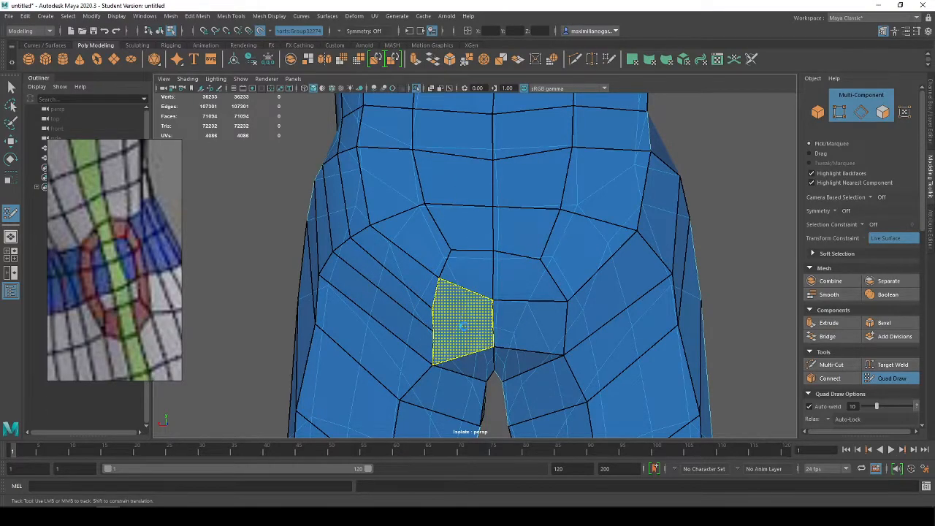
{"action": "left_click", "coordinate": [454, 334], "text": "ctrl+shift"}
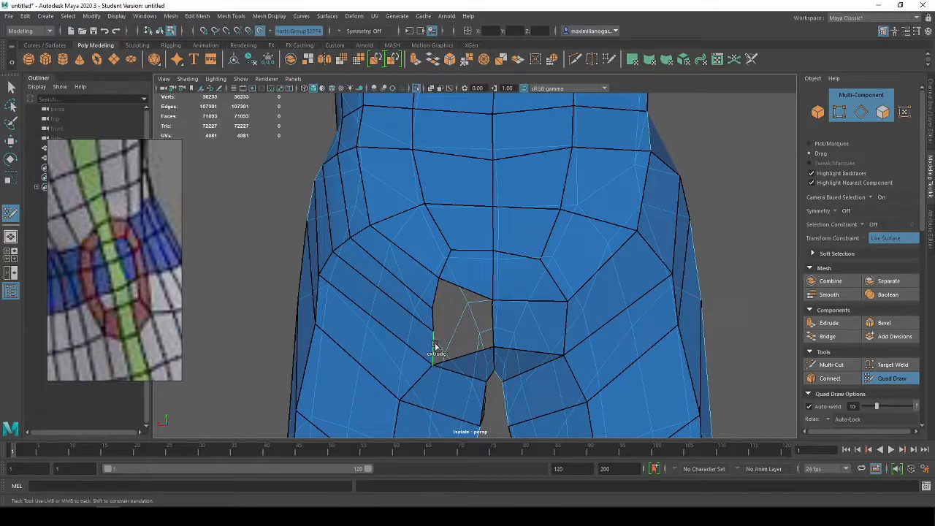
{"action": "left_click", "coordinate": [524, 328], "text": "ctrl+shift"}
{"action": "mouse_move", "coordinate": [432, 344]}
{"action": "left_mouse_down"}
{"action": "mouse_move", "coordinate": [493, 333]}
{"action": "mouse_move", "coordinate": [506, 309]}
{"action": "mouse_move", "coordinate": [497, 307]}
{"action": "left_mouse_up"}
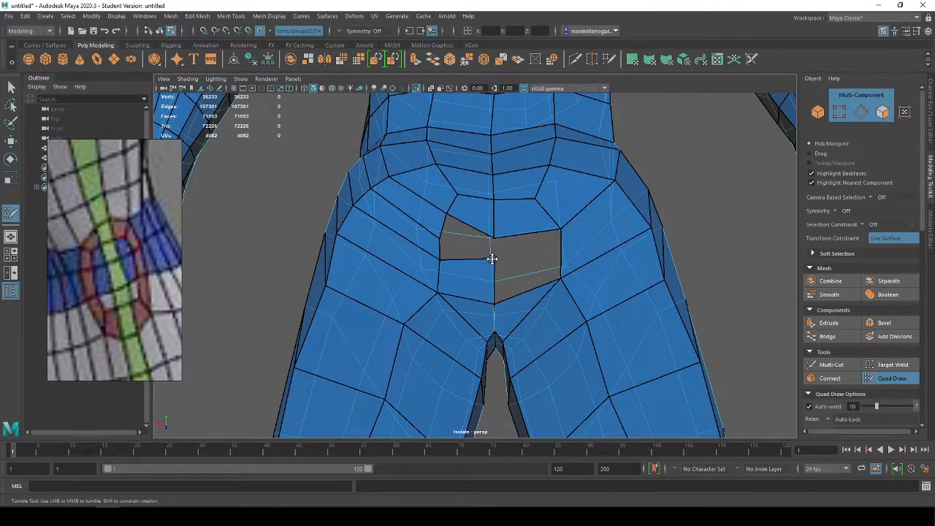
{"action": "left_click_drag", "start_coordinate": [490, 259], "coordinate": [495, 261]}
{"action": "mouse_move", "coordinate": [441, 224]}
{"action": "left_mouse_down"}
{"action": "mouse_move", "coordinate": [468, 226]}
{"action": "mouse_move", "coordinate": [470, 250]}
{"action": "left_mouse_up"}
Leave Quad Draw, reselect the body mesh and mirror it across the world X axis in the negative direction with merged borders.
{"action": "mouse_move", "coordinate": [512, 292]}
{"action": "left_mouse_down", "text": "alt"}
{"action": "mouse_move", "coordinate": [516, 307]}
{"action": "mouse_move", "coordinate": [546, 231]}
{"action": "mouse_move", "coordinate": [627, 233]}
{"action": "mouse_move", "coordinate": [606, 228]}
{"action": "left_mouse_up", "text": "alt"}
{"action": "scroll", "coordinate": [621, 234], "scroll_direction": "down", "scroll_amount": 6}
{"action": "key", "text": "w"}
{"action": "right_click_drag", "start_coordinate": [485, 210], "coordinate": [537, 196]}
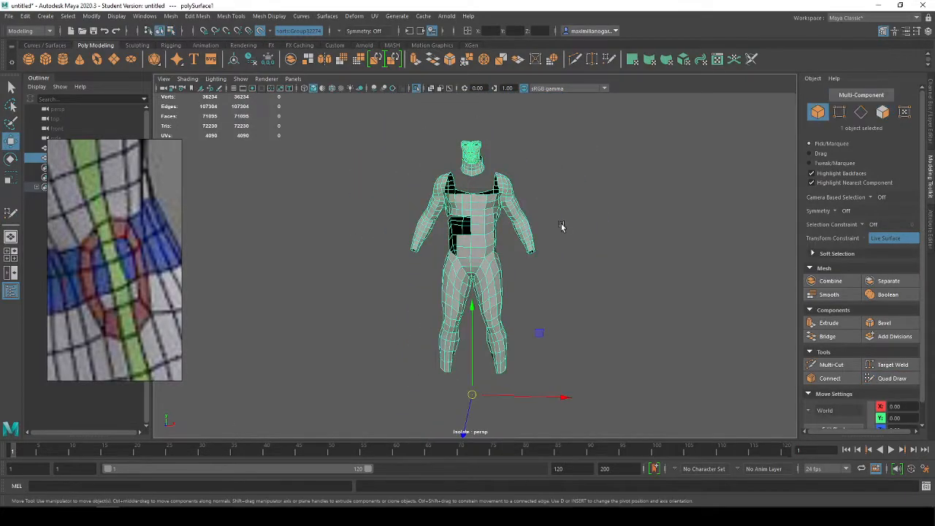
{"action": "left_click", "coordinate": [559, 225]}
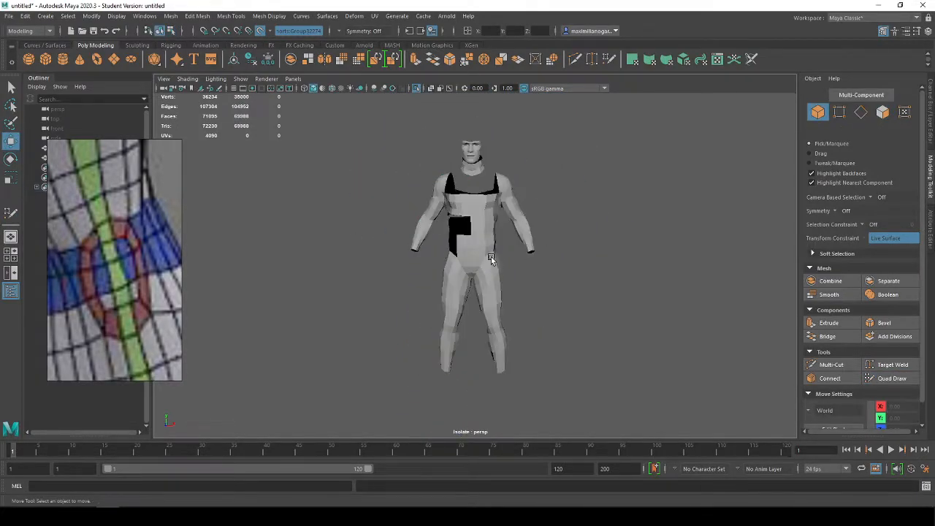
{"action": "left_click", "coordinate": [491, 260]}
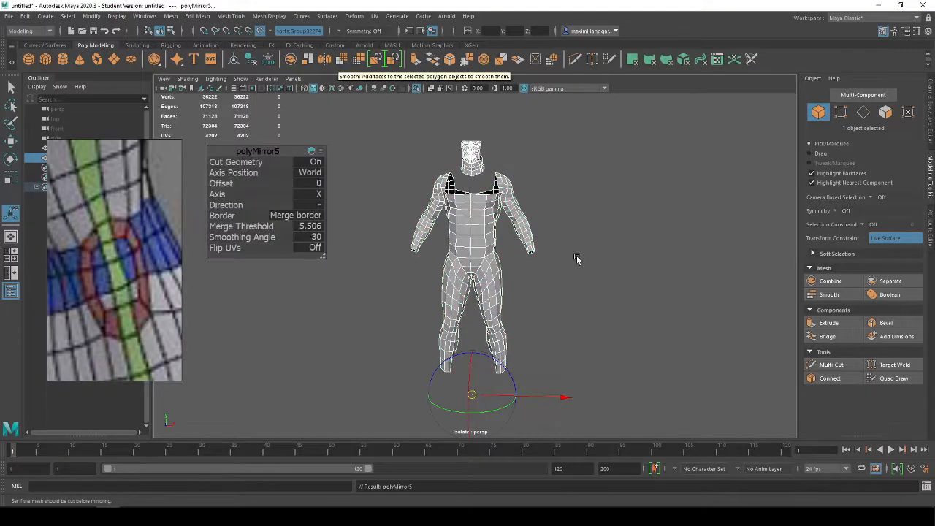
Try merge thresholds of 0.1 and 100 on the mirror, and undo the last threshold change.
{"action": "left_click_drag", "start_coordinate": [263, 228], "coordinate": [206, 230]}
{"action": "left_click", "coordinate": [305, 227]}
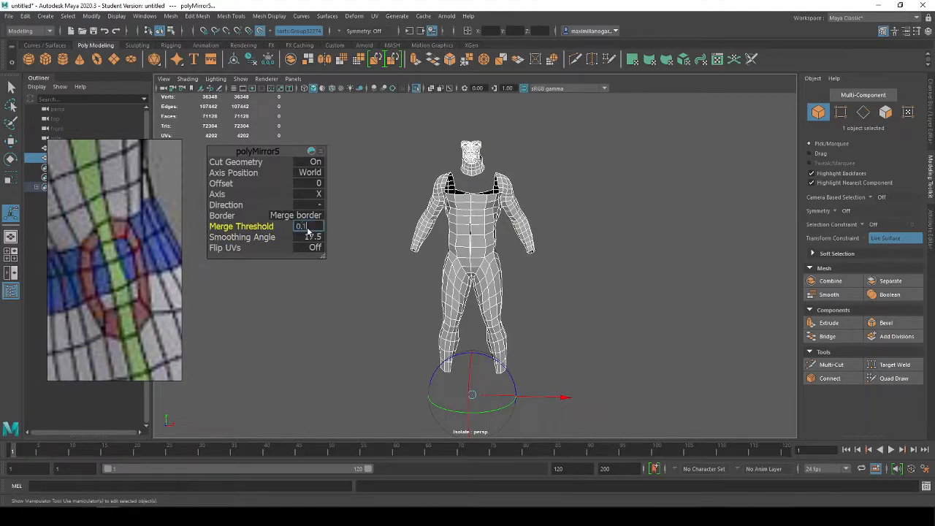
{"action": "type", "text": "0.1"}
{"action": "key", "text": "Return"}
{"action": "left_click", "coordinate": [308, 227]}
{"action": "left_click", "coordinate": [297, 226]}
{"action": "key", "text": "Return"}
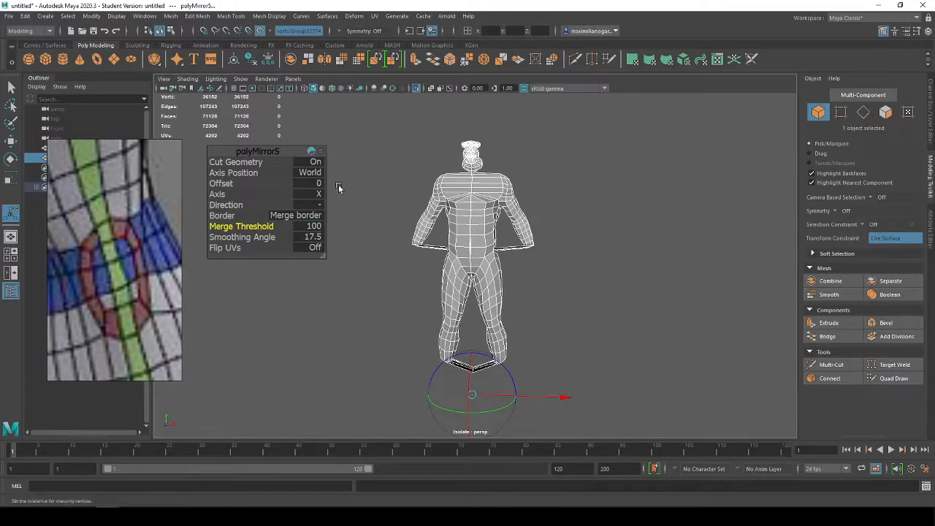
{"action": "key", "text": "ctrl+z"}
Set the mirror's merge threshold to 0.09 and return to object selection.
{"action": "scroll", "coordinate": [479, 225], "scroll_direction": "up", "scroll_amount": 5}
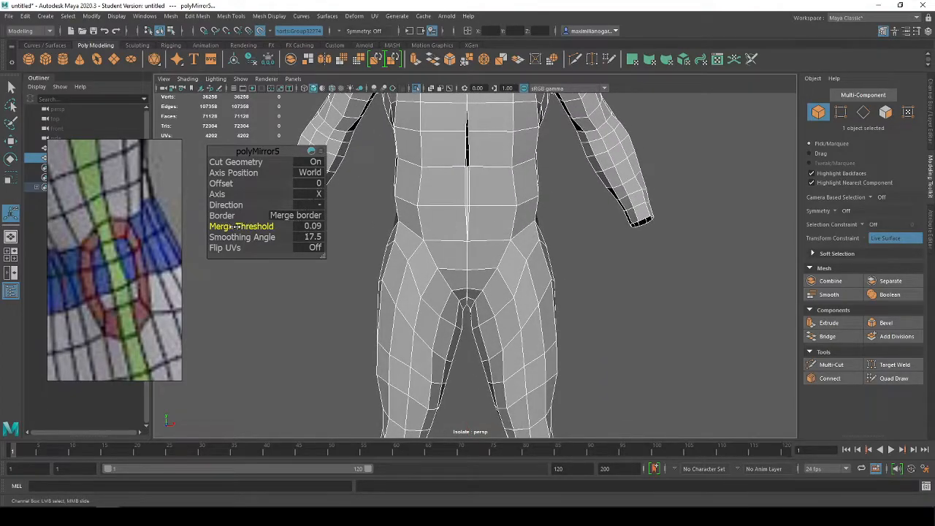
{"action": "left_click_drag", "start_coordinate": [222, 227], "coordinate": [247, 227]}
{"action": "key", "text": "w"}
{"action": "left_click_drag", "start_coordinate": [525, 241], "coordinate": [498, 242], "text": "alt"}
{"action": "right_click_drag", "start_coordinate": [488, 235], "coordinate": [552, 201]}
{"action": "scroll", "coordinate": [576, 222], "scroll_direction": "down", "scroll_amount": 3}
{"action": "scroll", "coordinate": [576, 230], "scroll_direction": "down", "scroll_amount": 1}
{"action": "left_click_drag", "start_coordinate": [562, 230], "coordinate": [539, 223], "text": "alt"}
{"action": "key", "text": "ctrl+1"}
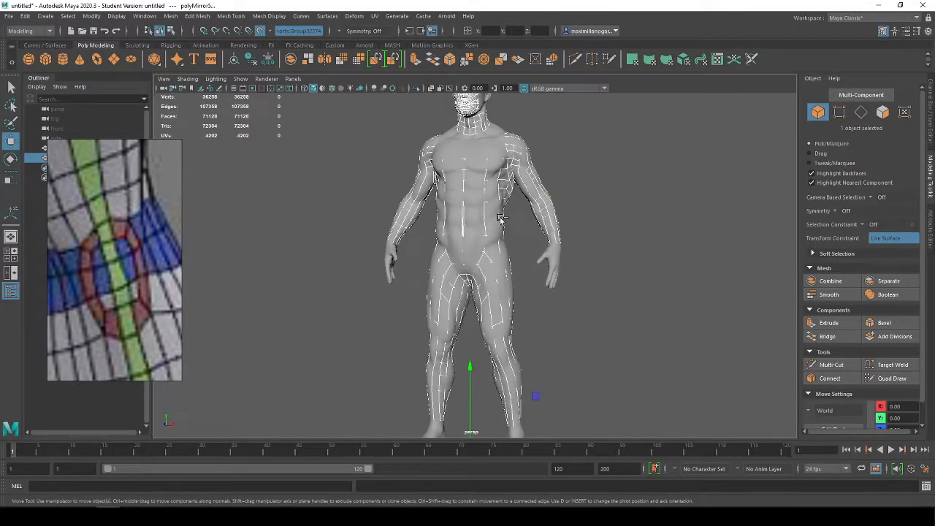
{"action": "key", "text": "ctrl+1"}
Merge the split centre-line vertices of the lower abdomen with Target Weld, closing the seam up to the long open gap.
{"action": "scroll", "coordinate": [510, 160], "scroll_direction": "up", "scroll_amount": 5}
{"action": "right_click_drag", "start_coordinate": [510, 161], "coordinate": [489, 159]}
{"action": "left_click_drag", "start_coordinate": [499, 162], "coordinate": [492, 210], "text": "alt"}
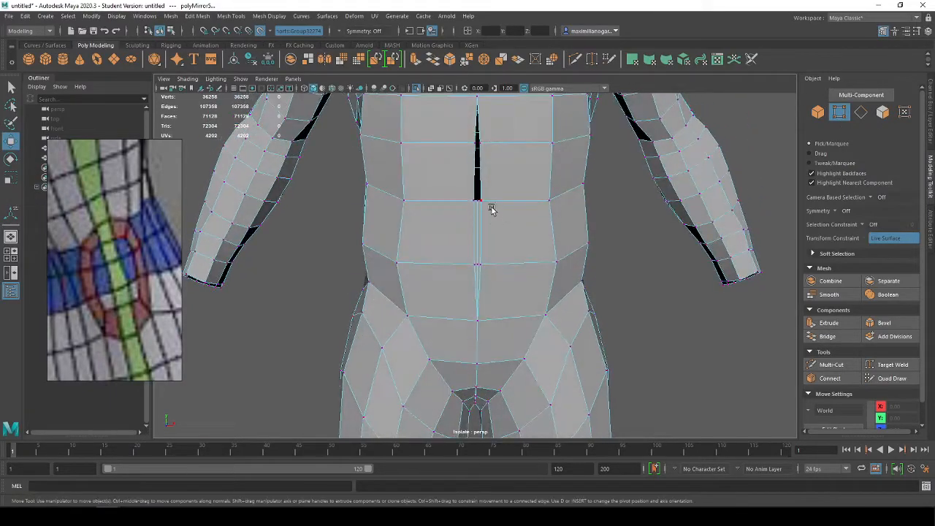
{"action": "scroll", "coordinate": [488, 234], "scroll_direction": "up", "scroll_amount": 4}
{"action": "mouse_move", "coordinate": [486, 262]}
{"action": "right_mouse_down", "text": "shift"}
{"action": "mouse_move", "coordinate": [489, 193]}
{"action": "mouse_move", "coordinate": [486, 263]}
{"action": "right_mouse_up", "text": "shift"}
{"action": "left_click", "coordinate": [486, 263]}
{"action": "right_click_drag", "start_coordinate": [495, 183], "coordinate": [493, 209], "text": "shift"}
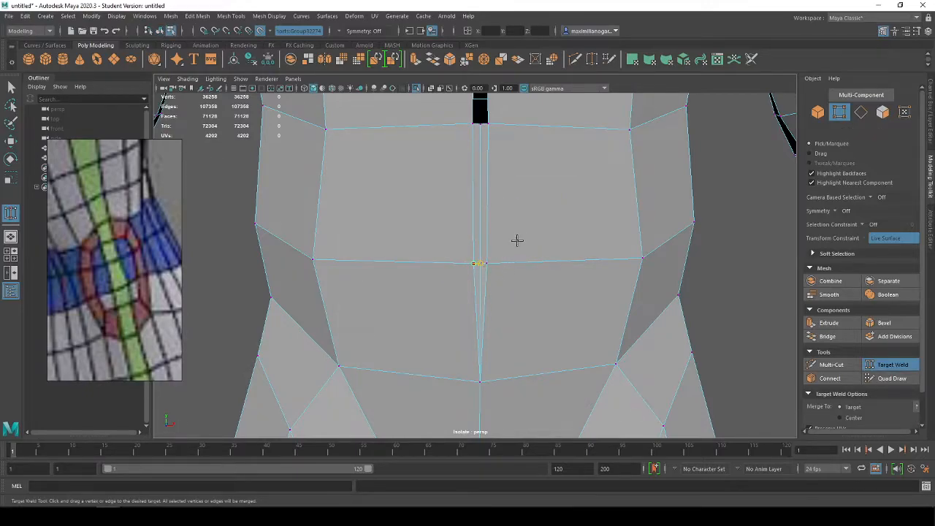
{"action": "left_click_drag", "start_coordinate": [509, 264], "coordinate": [497, 294], "text": "alt"}
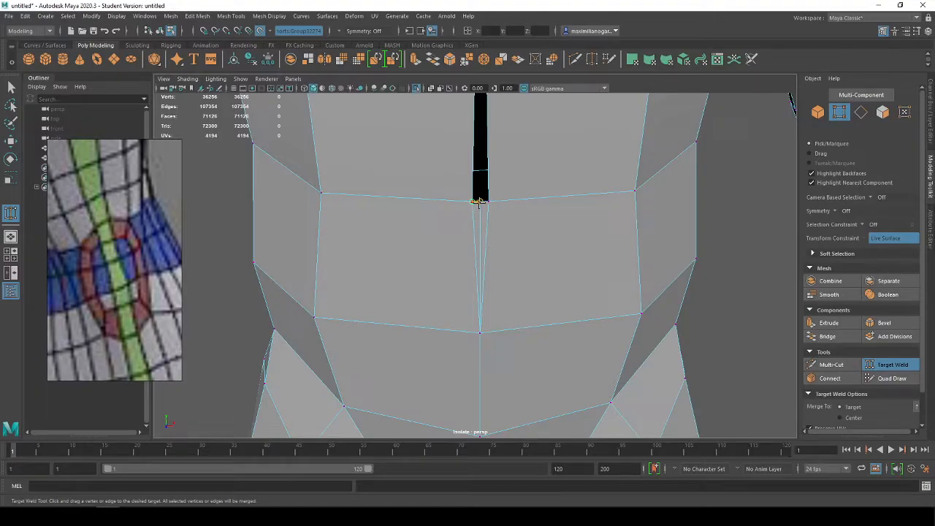
{"action": "left_click_drag", "start_coordinate": [492, 202], "coordinate": [492, 202]}
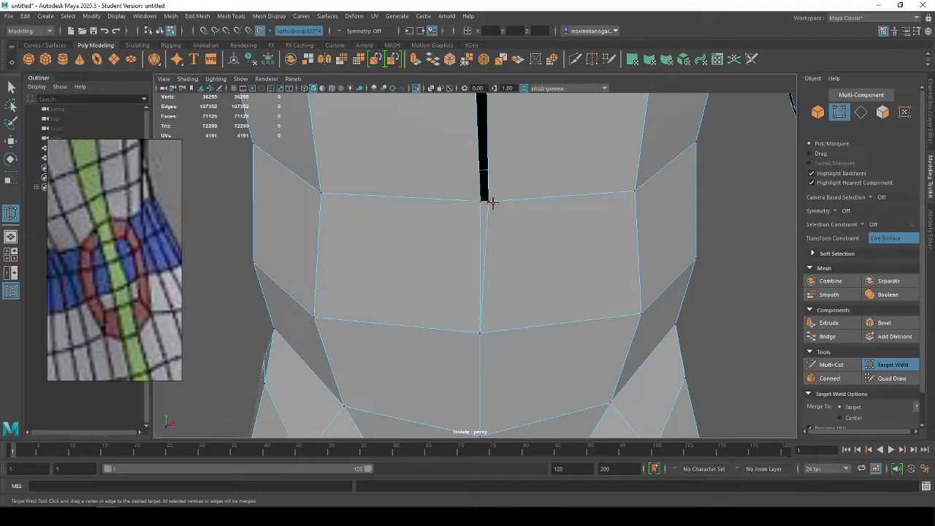
{"action": "scroll", "coordinate": [515, 203], "scroll_direction": "down", "scroll_amount": 4}
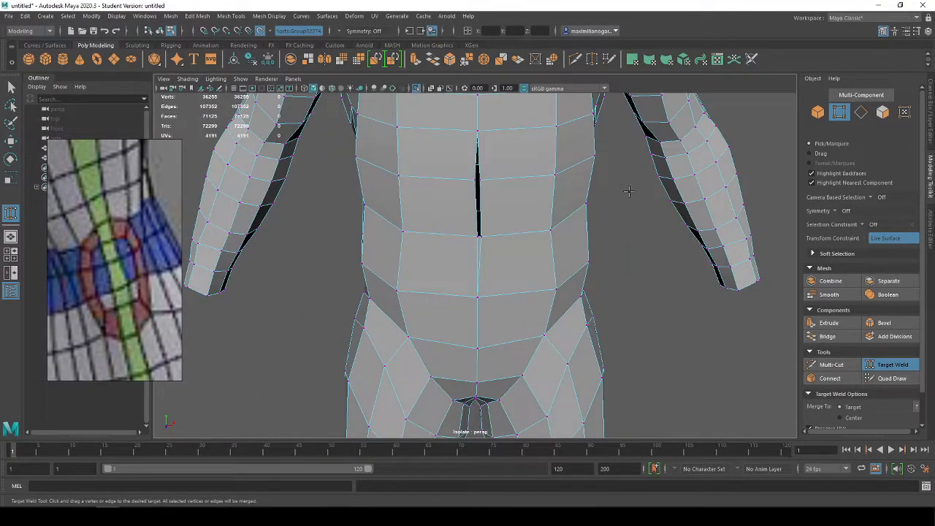
{"action": "key", "text": "w"}
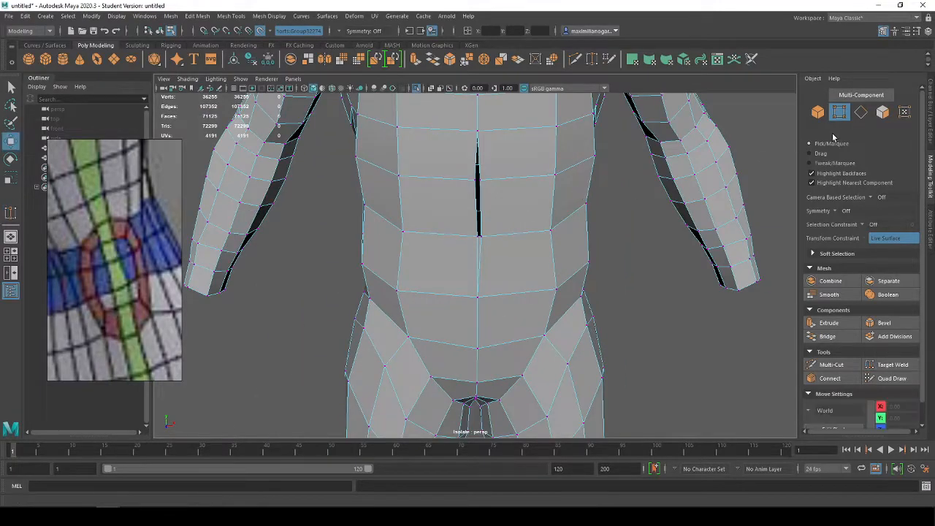
Select the body mesh in object mode, look through its list of construction inputs and delete its construction history.
{"action": "left_click", "coordinate": [930, 121]}
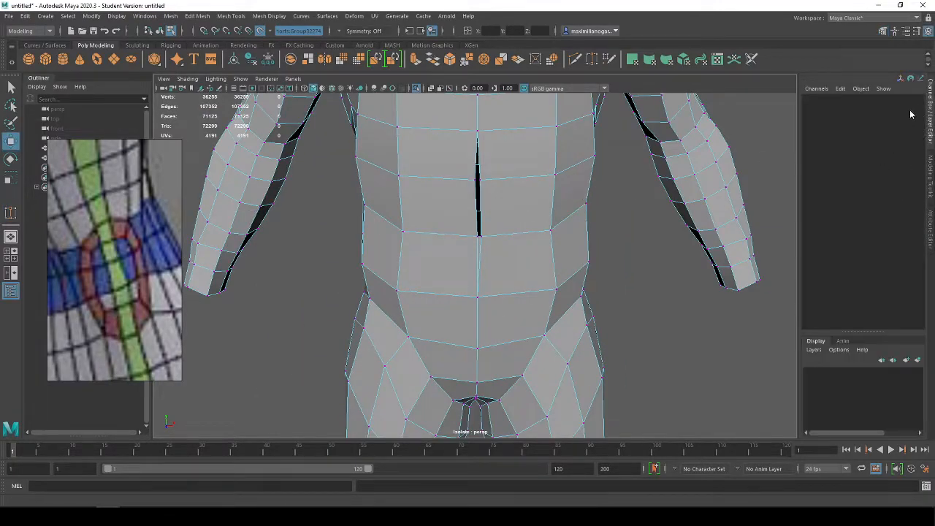
{"action": "left_click", "coordinate": [577, 162]}
{"action": "right_click_drag", "start_coordinate": [574, 219], "coordinate": [616, 202]}
{"action": "key", "text": "f"}
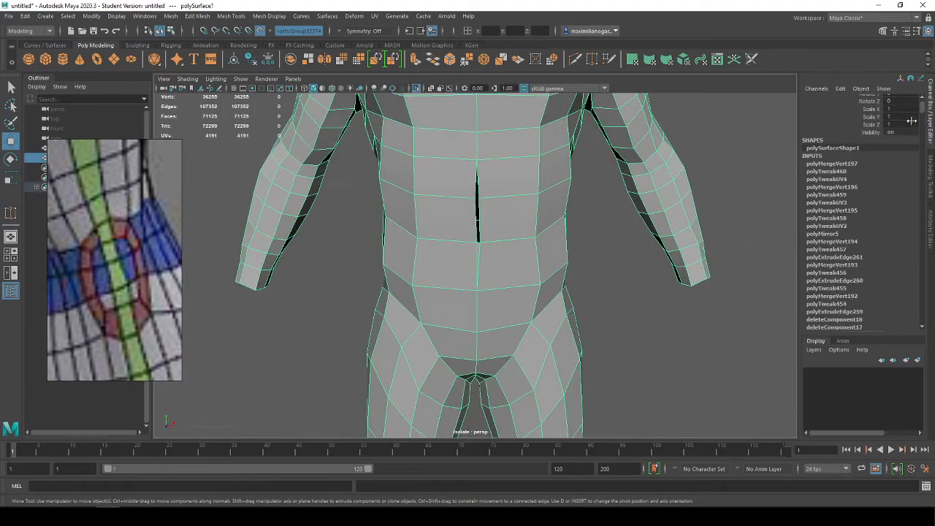
{"action": "left_click_drag", "start_coordinate": [924, 109], "coordinate": [926, 320]}
{"action": "left_click_drag", "start_coordinate": [564, 249], "coordinate": [539, 238], "text": "alt"}
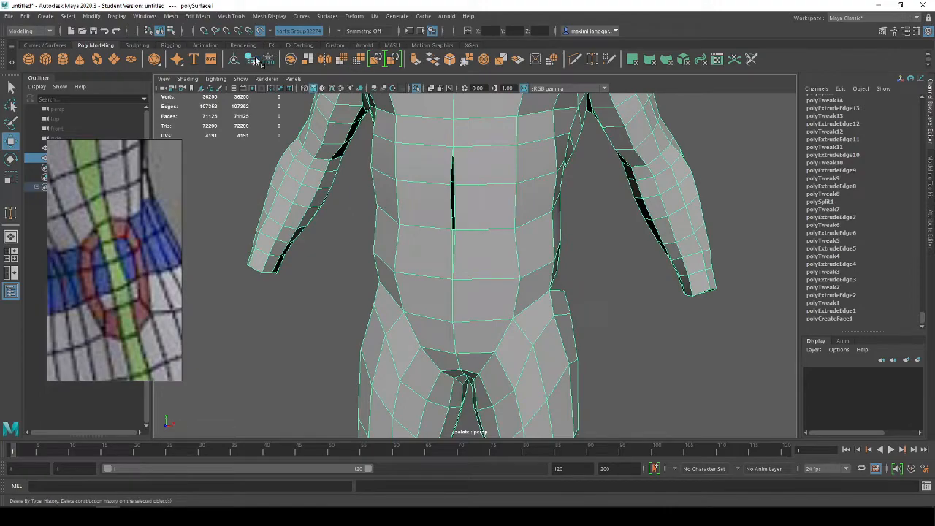
{"action": "left_click", "coordinate": [256, 60]}
Close the remaining centre gap on the abdomen by target-welding its facing vertex pairs.
{"action": "right_click_drag", "start_coordinate": [499, 186], "coordinate": [485, 196]}
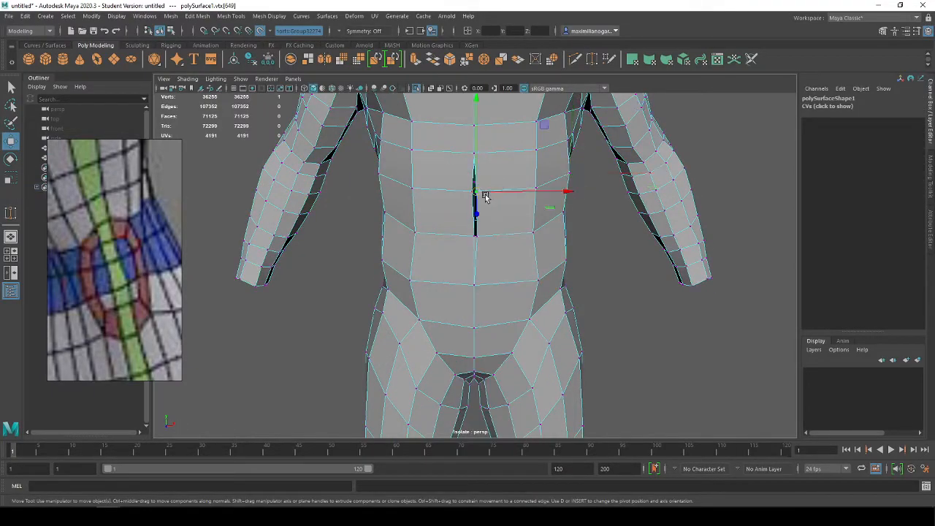
{"action": "left_click", "coordinate": [485, 196]}
{"action": "key", "text": "f"}
{"action": "right_click_drag", "start_coordinate": [491, 247], "coordinate": [486, 99], "text": "alt"}
{"action": "left_click_drag", "start_coordinate": [486, 99], "coordinate": [450, 304], "text": "alt"}
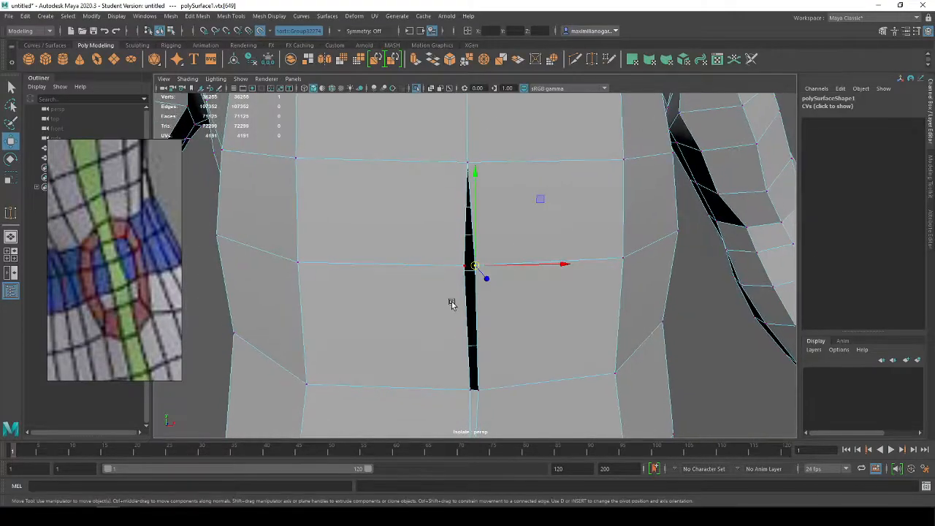
{"action": "right_click_drag", "start_coordinate": [459, 275], "coordinate": [457, 143], "text": "shift"}
{"action": "right_click_drag", "start_coordinate": [481, 386], "coordinate": [485, 252], "text": "shift"}
{"action": "left_click_drag", "start_coordinate": [462, 393], "coordinate": [463, 392]}
{"action": "scroll", "coordinate": [534, 267], "scroll_direction": "down", "scroll_amount": 8}
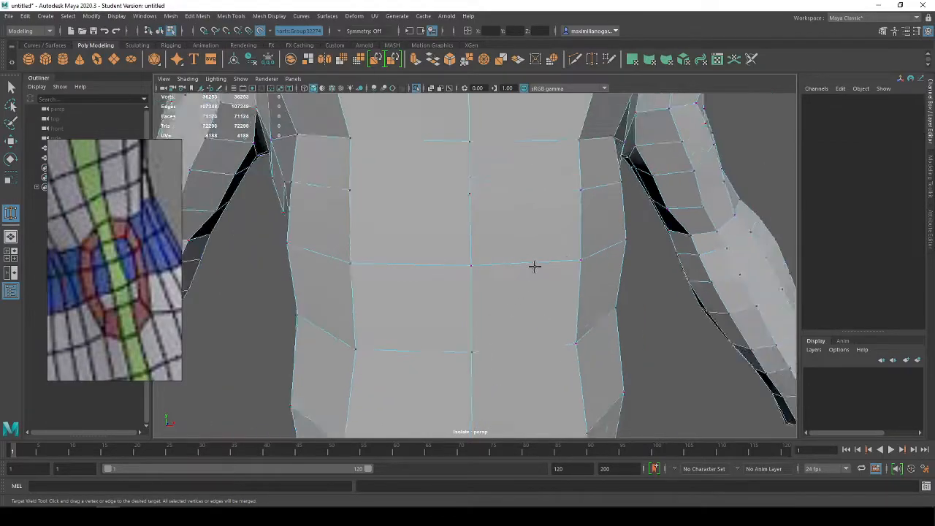
Target-weld the split centre-line vertices under the pelvis, from the crotch towards the buttocks.
{"action": "left_click_drag", "start_coordinate": [525, 252], "coordinate": [494, 254], "text": "alt"}
{"action": "middle_click_drag", "start_coordinate": [494, 373], "coordinate": [528, 351], "text": "alt"}
{"action": "scroll", "coordinate": [513, 166], "scroll_direction": "up", "scroll_amount": 5}
{"action": "left_click_drag", "start_coordinate": [528, 351], "coordinate": [537, 194], "text": "alt"}
{"action": "scroll", "coordinate": [542, 252], "scroll_direction": "up", "scroll_amount": 3}
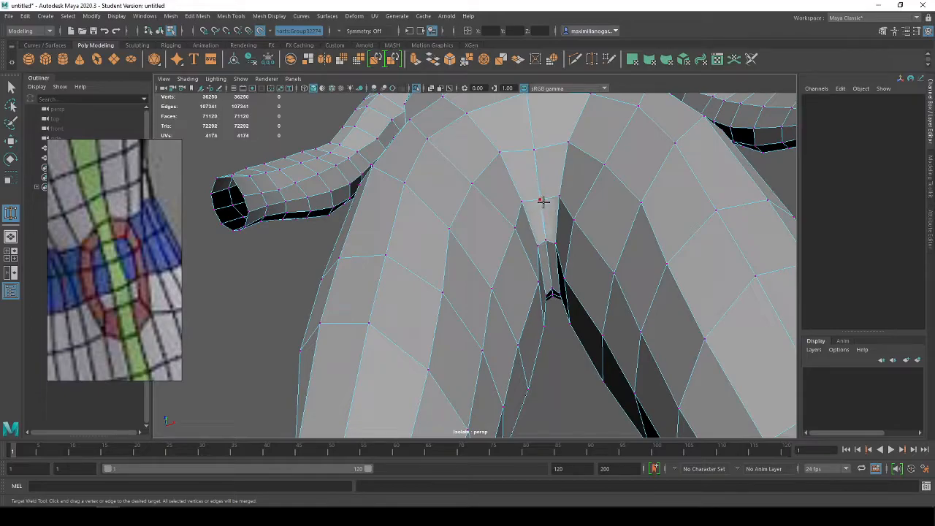
{"action": "left_click_drag", "start_coordinate": [552, 246], "coordinate": [459, 220], "text": "alt"}
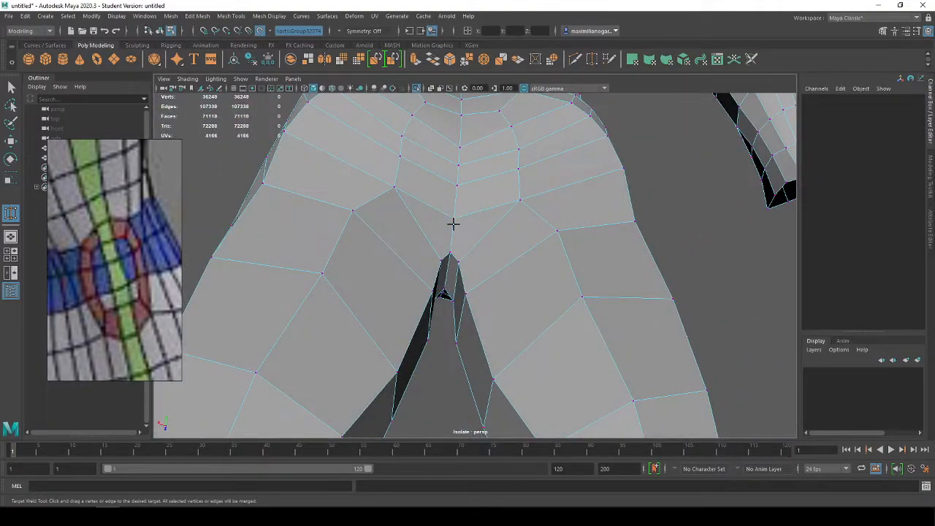
Target-weld the remaining split seam vertices up the back to the neckline and leave the weld tool.
{"action": "left_click_drag", "start_coordinate": [471, 211], "coordinate": [474, 293], "text": "alt"}
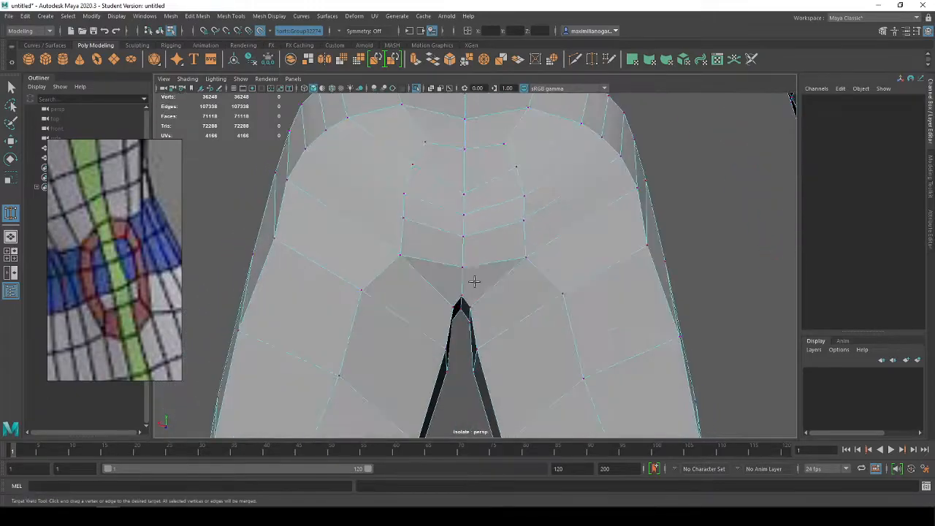
{"action": "middle_click_drag", "start_coordinate": [490, 207], "coordinate": [486, 302], "text": "alt"}
{"action": "scroll", "coordinate": [478, 278], "scroll_direction": "down", "scroll_amount": 5}
{"action": "left_click_drag", "start_coordinate": [469, 251], "coordinate": [491, 310], "text": "alt"}
{"action": "scroll", "coordinate": [510, 211], "scroll_direction": "up", "scroll_amount": 8}
{"action": "left_click_drag", "start_coordinate": [522, 245], "coordinate": [514, 228], "text": "alt"}
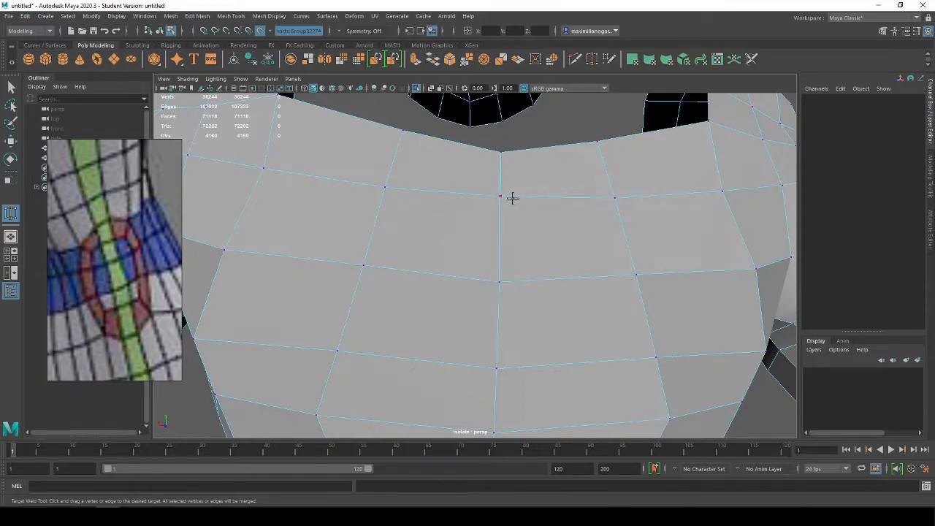
{"action": "right_click_drag", "start_coordinate": [498, 306], "coordinate": [475, 221], "text": "alt"}
{"action": "key", "text": "w"}
Clear the selection and examine the whole welded body mesh from several angles for open seams and missing areas.
{"action": "left_click_drag", "start_coordinate": [484, 219], "coordinate": [645, 265], "text": "alt"}
{"action": "scroll", "coordinate": [577, 246], "scroll_direction": "down", "scroll_amount": 3}
{"action": "left_click", "coordinate": [645, 265]}
{"action": "left_click_drag", "start_coordinate": [476, 337], "coordinate": [521, 309], "text": "alt"}
{"action": "left_click", "coordinate": [503, 302]}
{"action": "key", "text": "f"}
{"action": "left_click", "coordinate": [522, 307]}
{"action": "left_click", "coordinate": [508, 301]}
{"action": "left_click", "coordinate": [593, 354]}
{"action": "left_click", "coordinate": [493, 307]}
{"action": "left_click", "coordinate": [558, 304]}
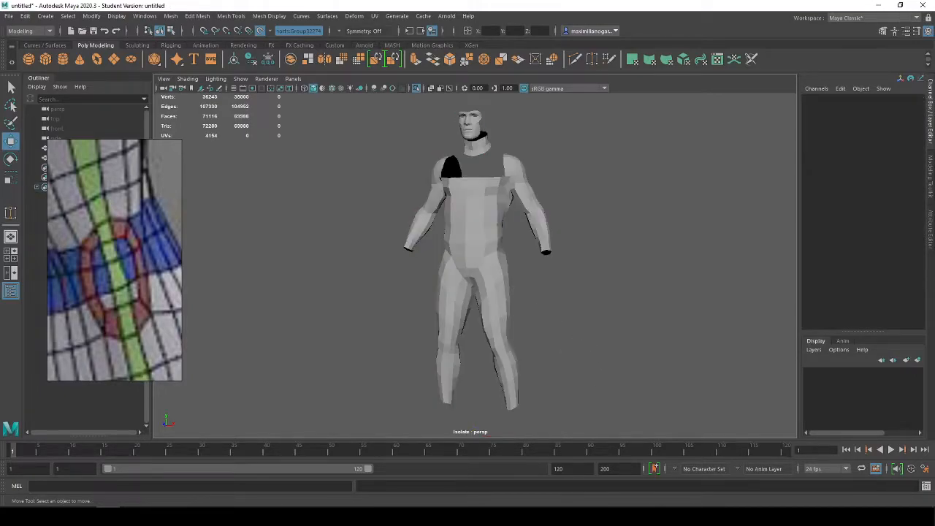
{"action": "left_click_drag", "start_coordinate": [562, 302], "coordinate": [510, 296], "text": "alt"}
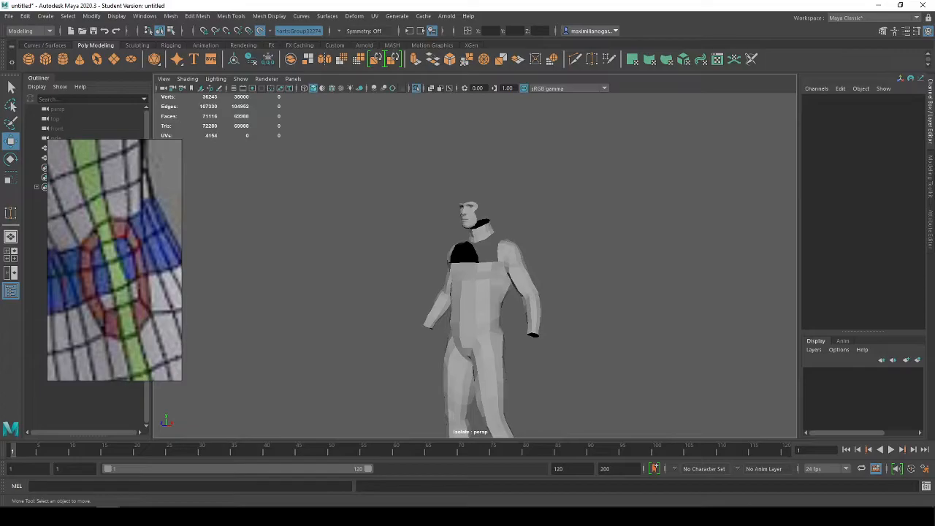